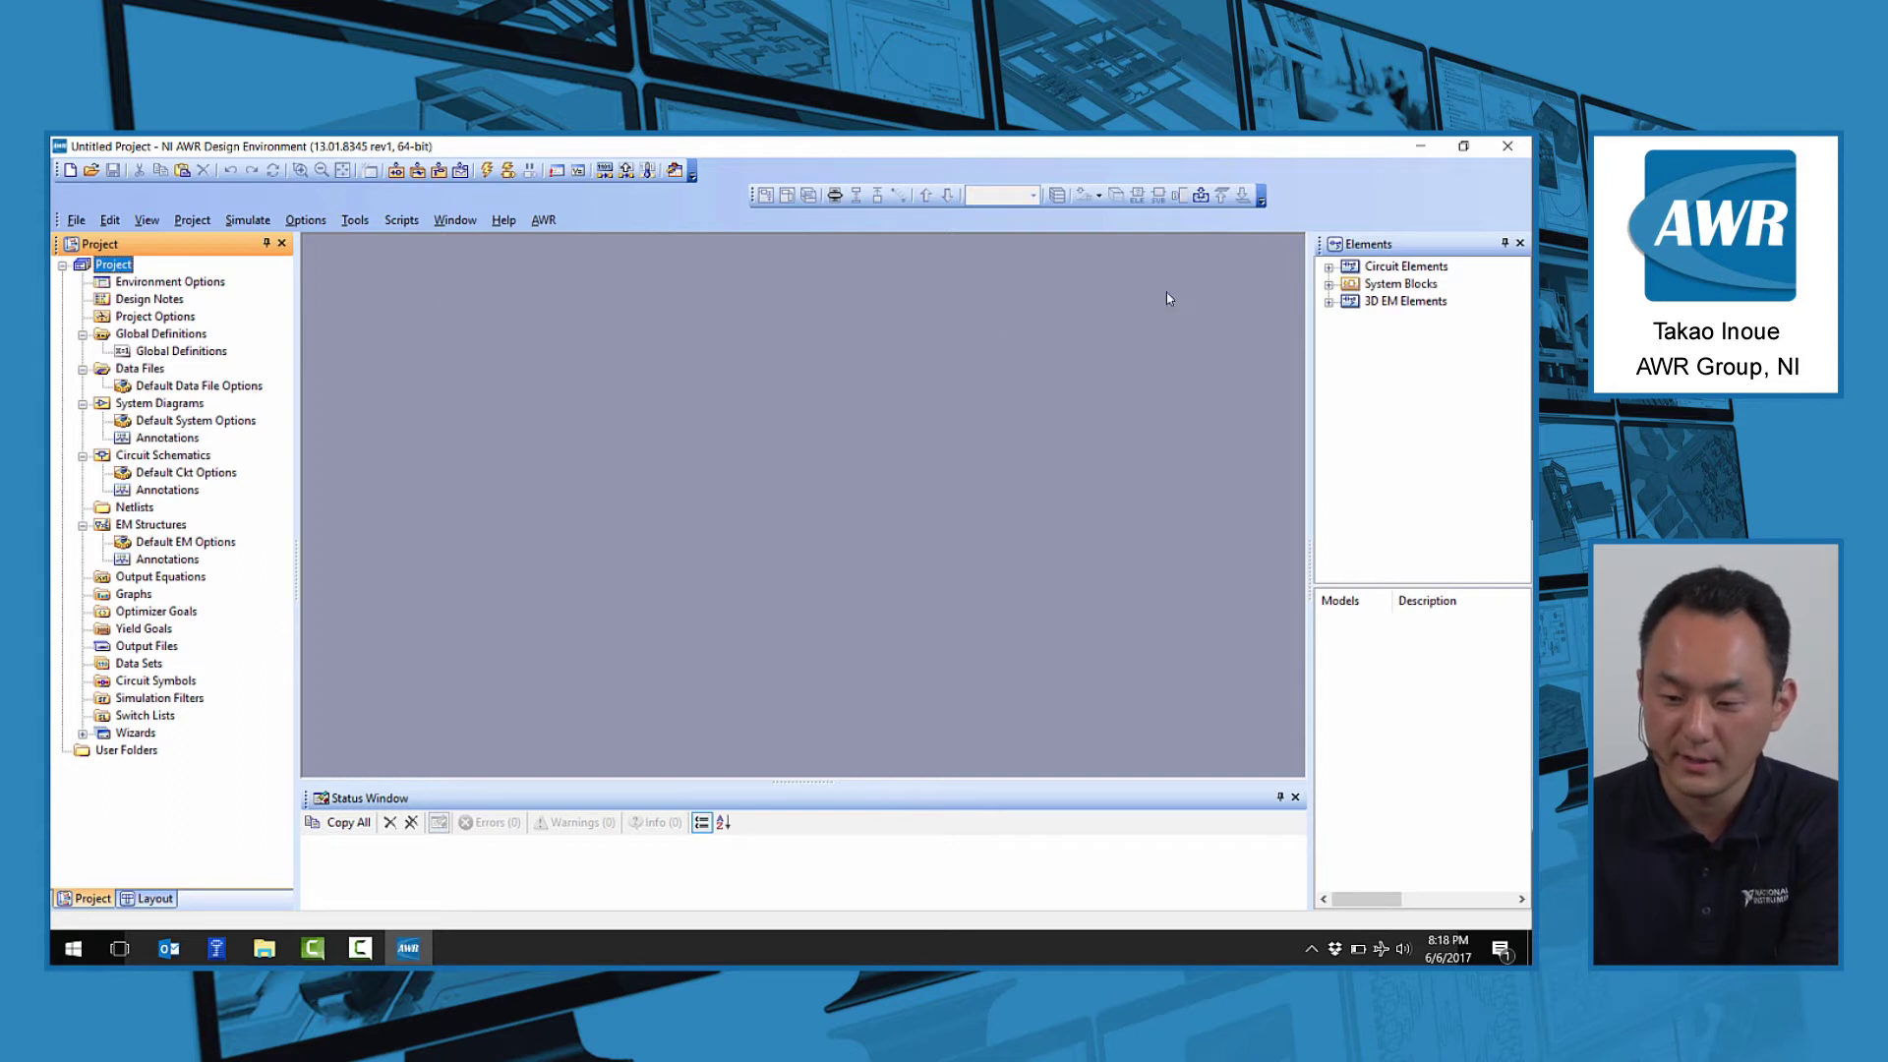
- Expand System Blocks > Modulation and list the 5G models (FBMC, GFDM), briefly comparing OFDM
click(1328, 283)
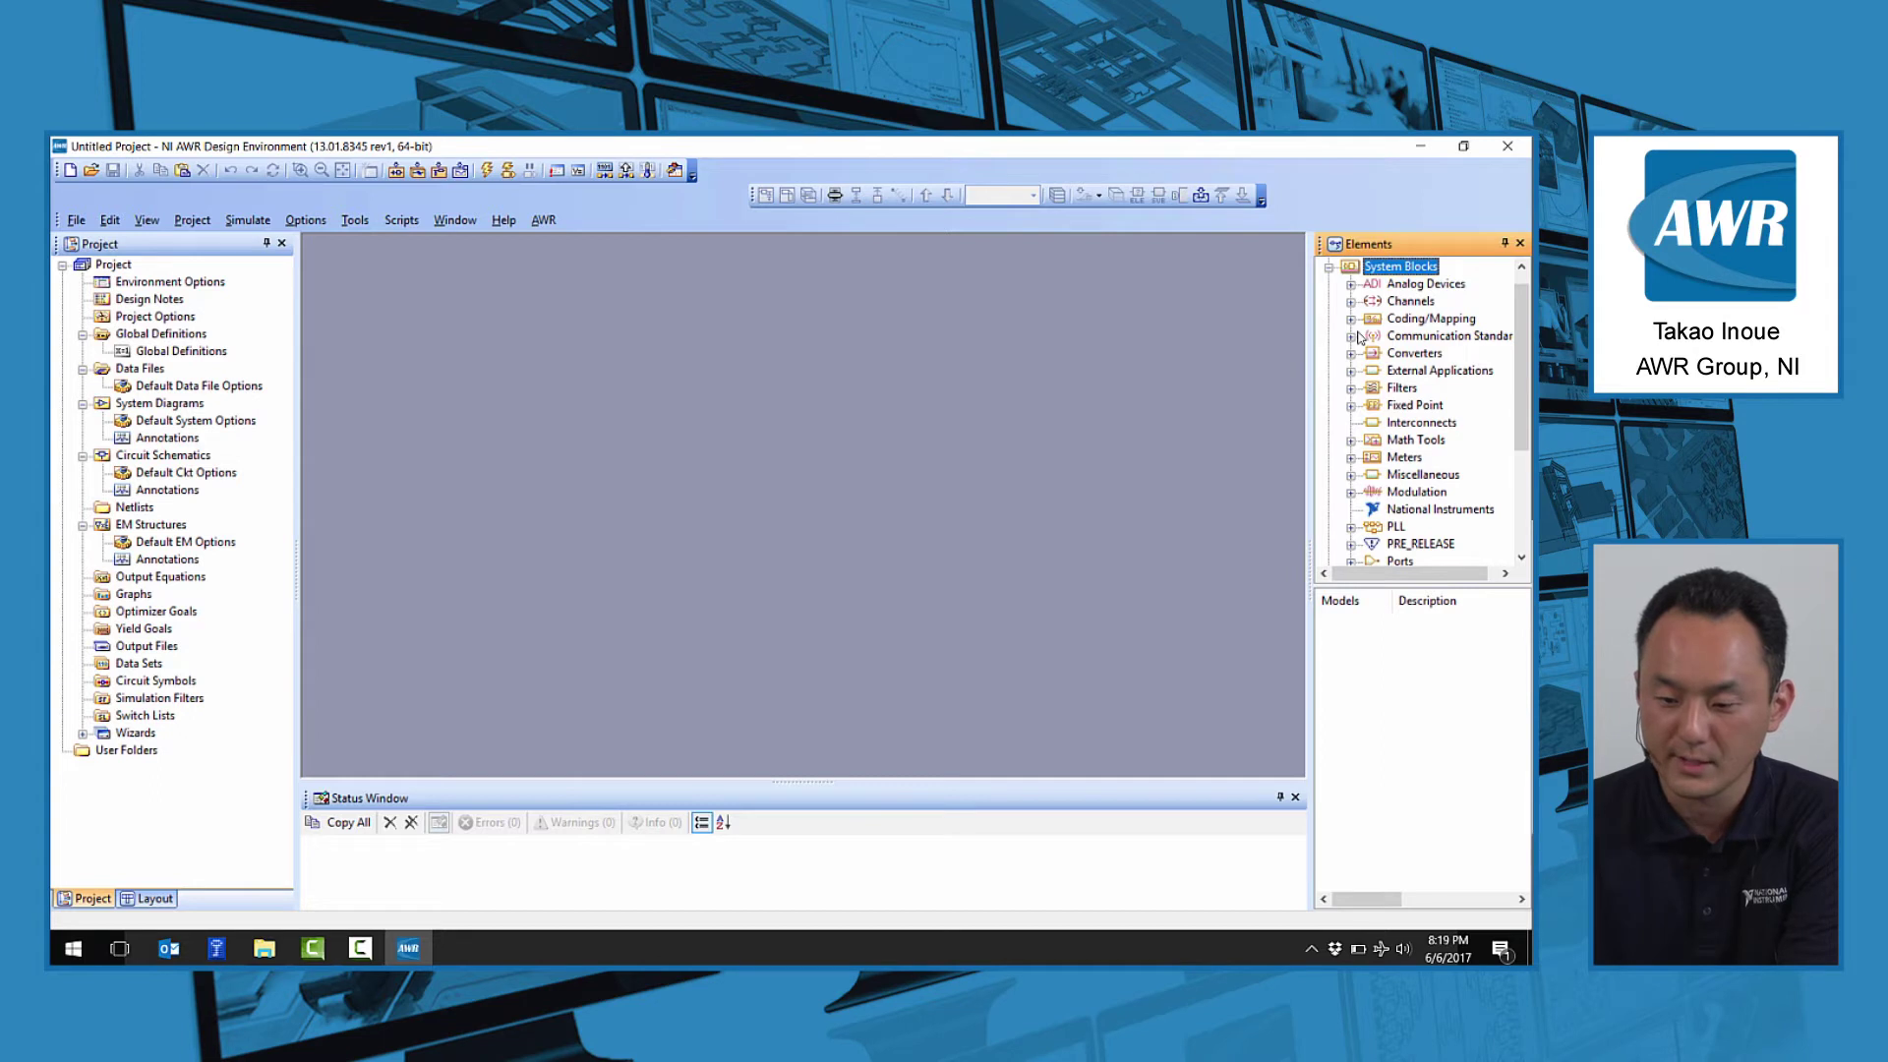
click(1351, 491)
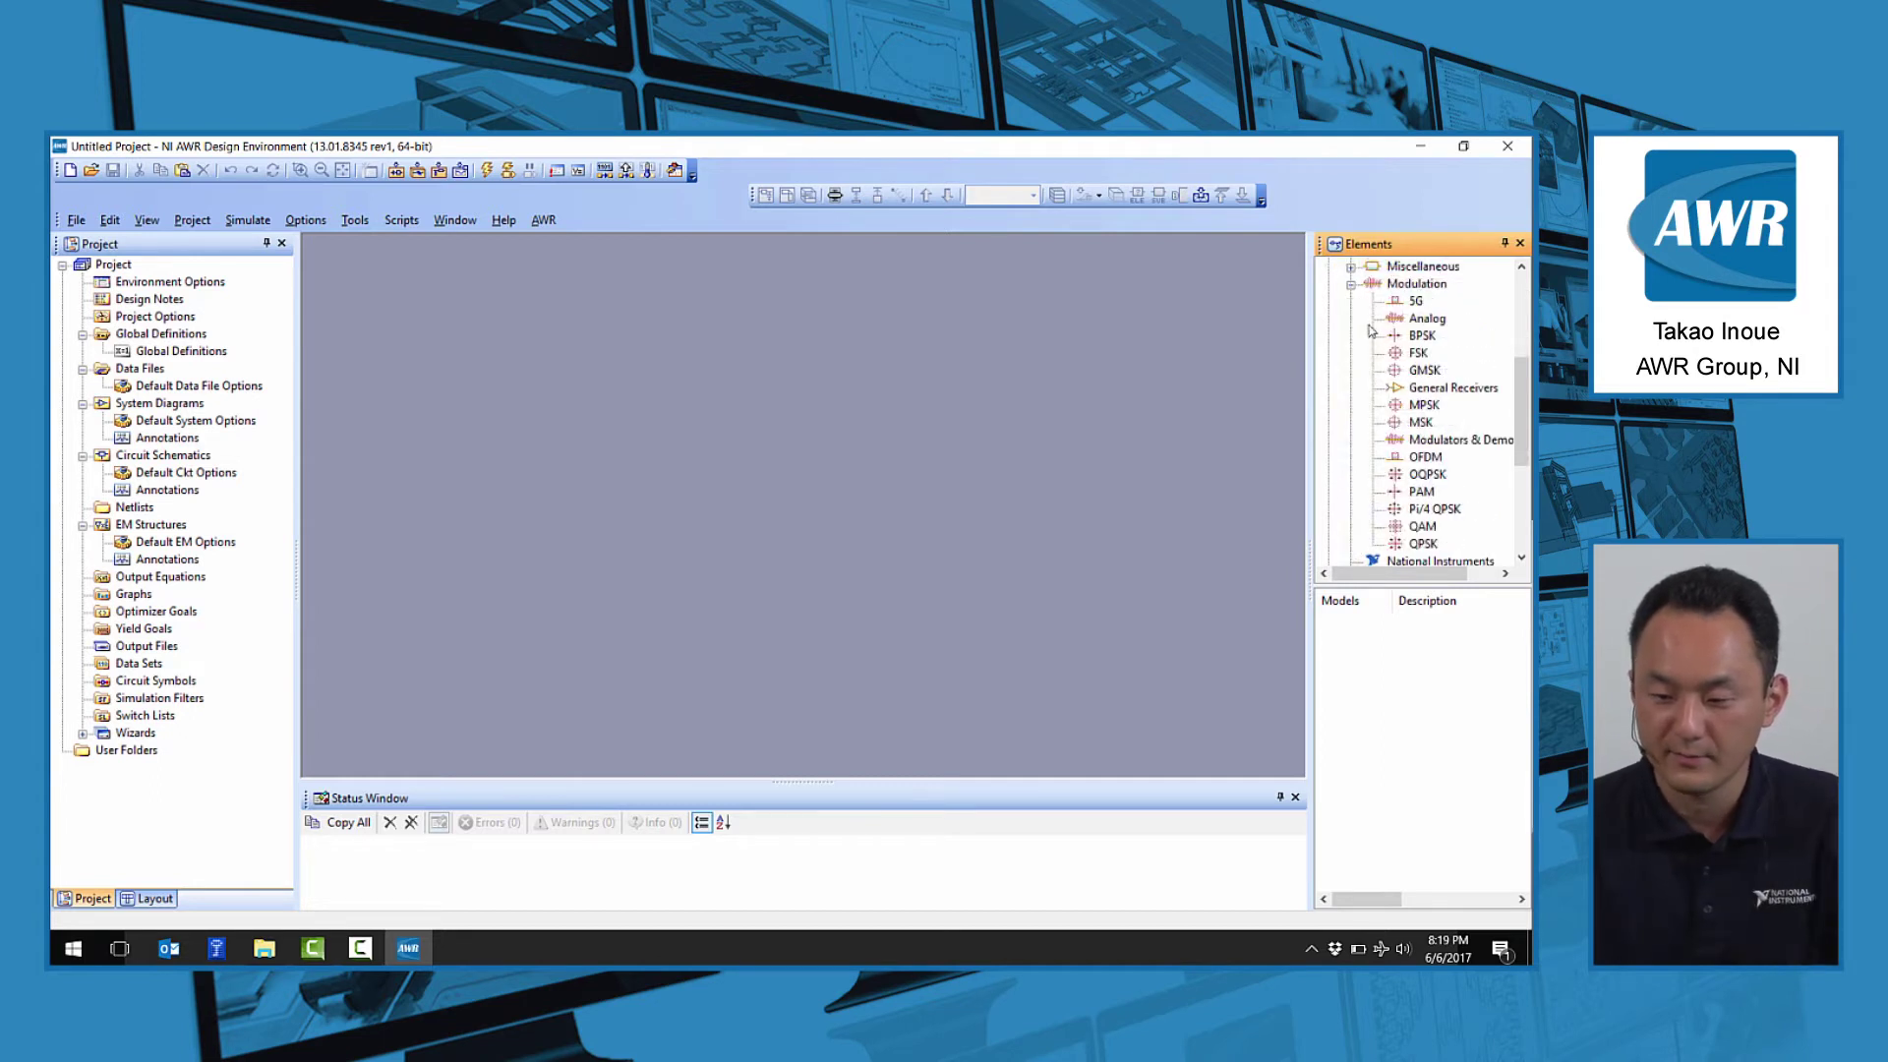
click(1417, 301)
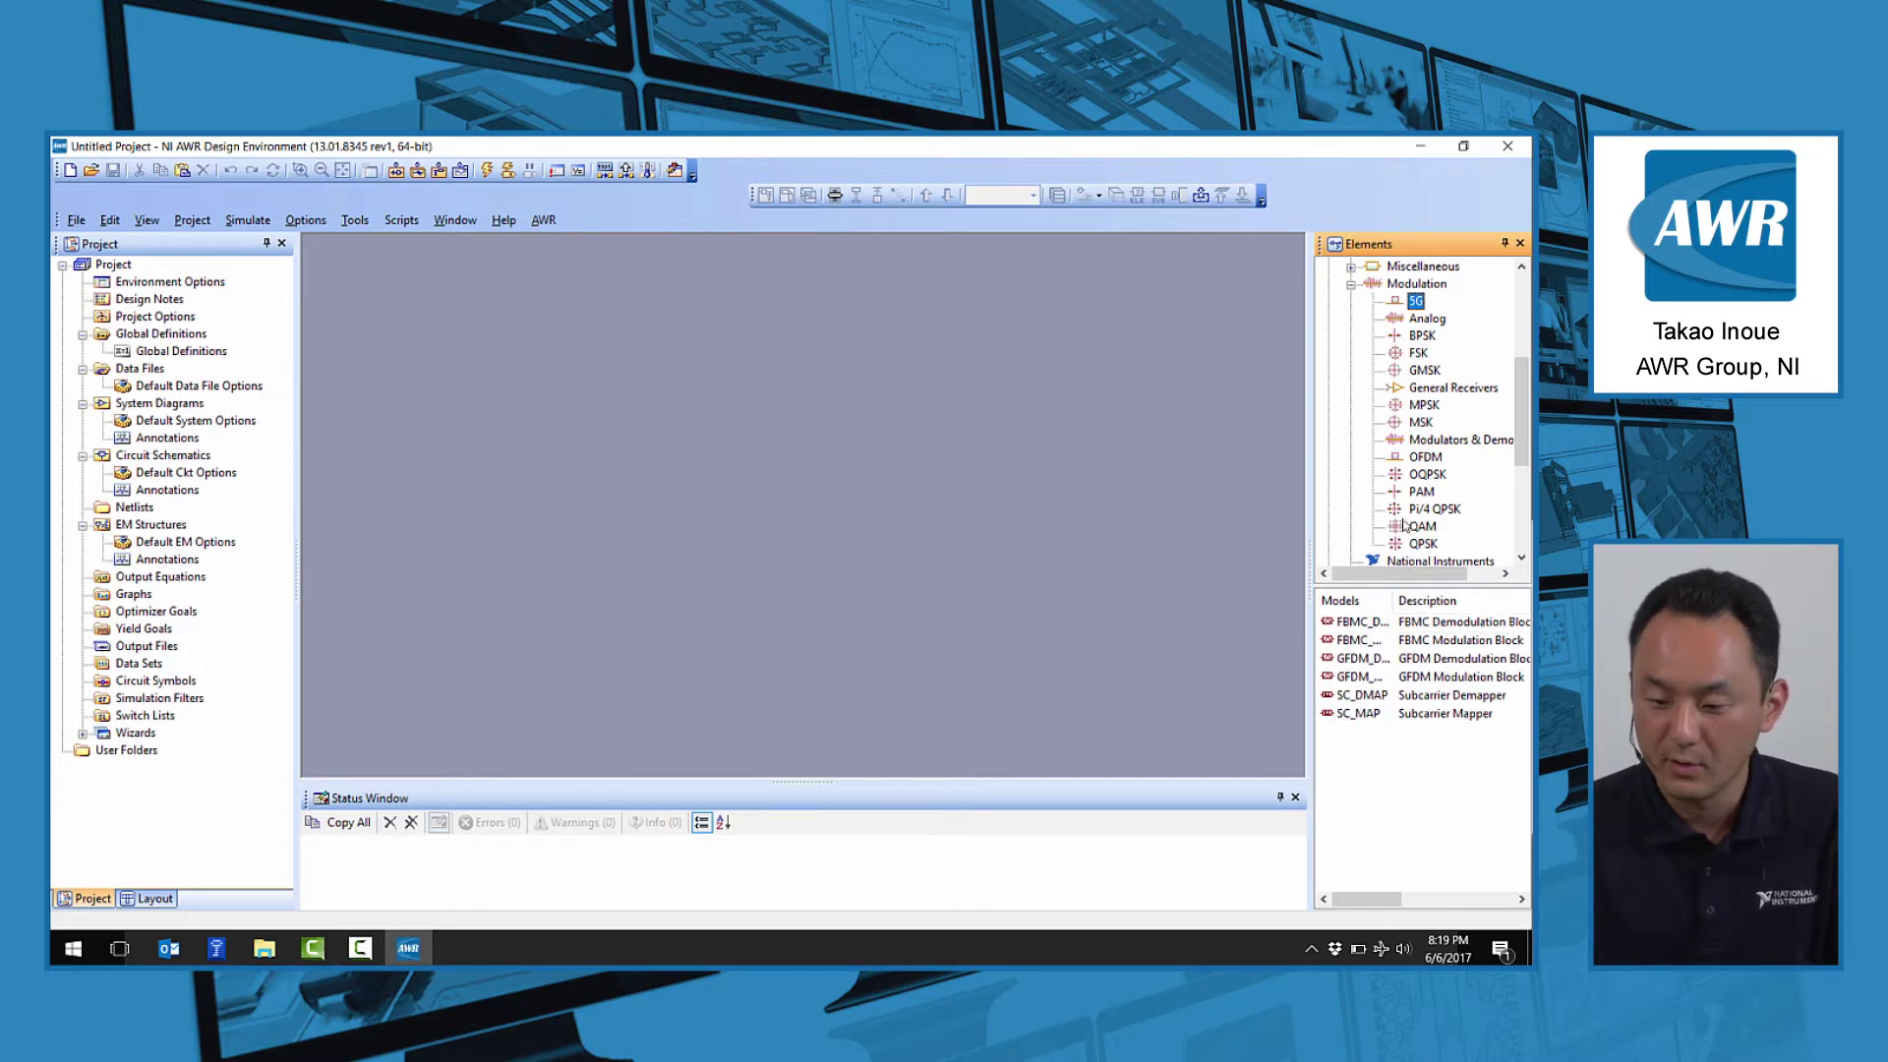
click(1422, 458)
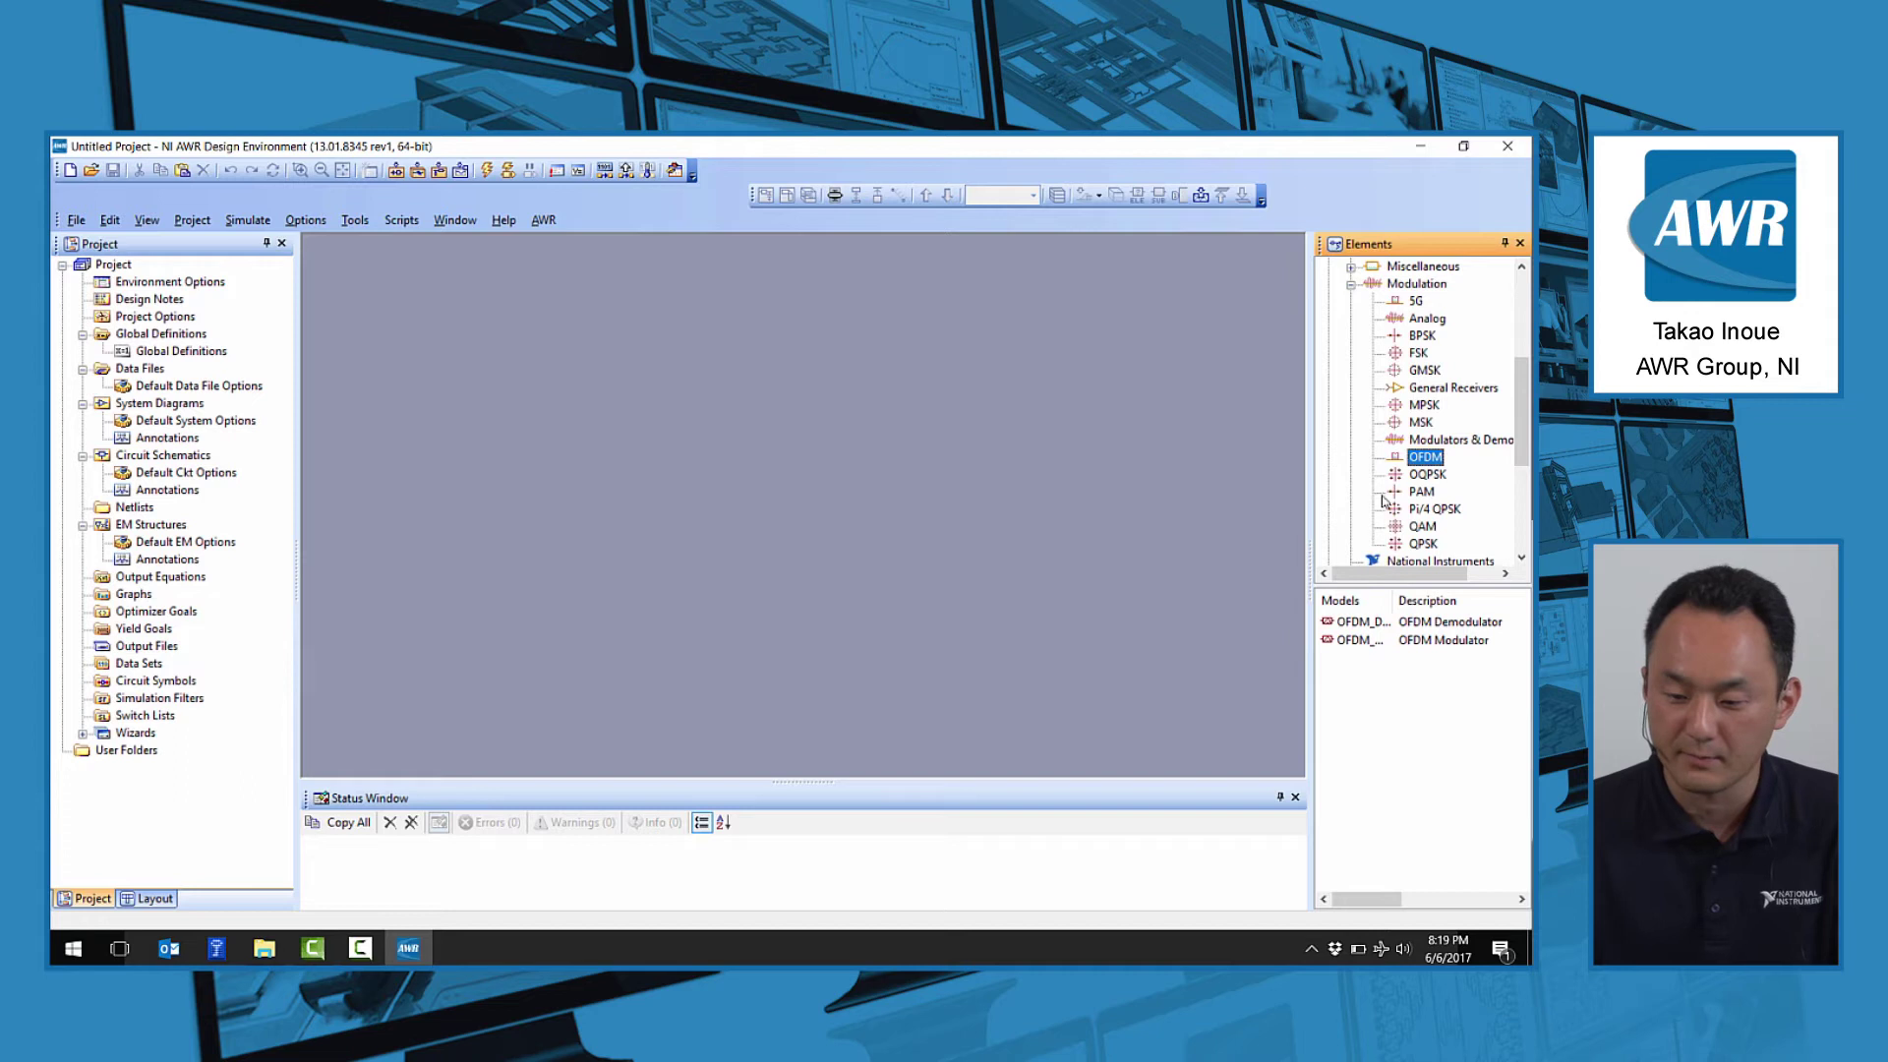
click(1416, 301)
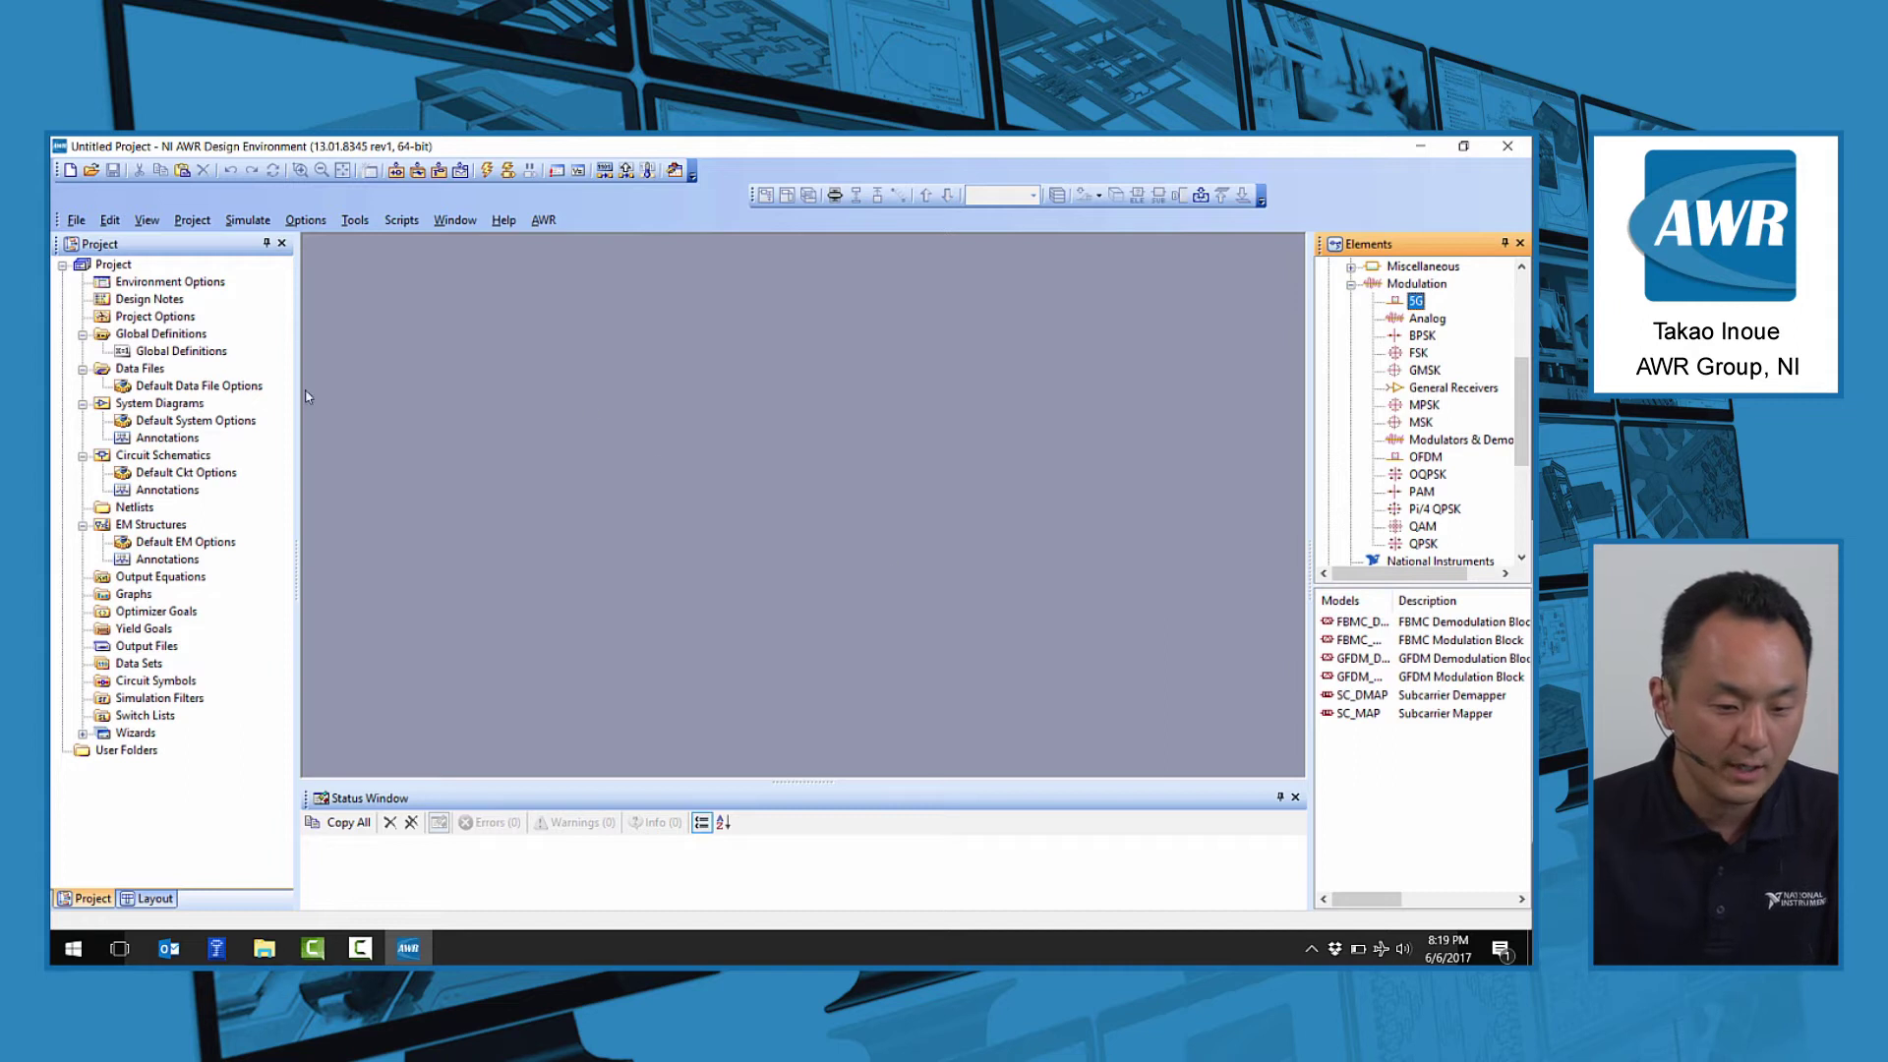
- Create a new system diagram named System Diagram 1
right_click(194, 403)
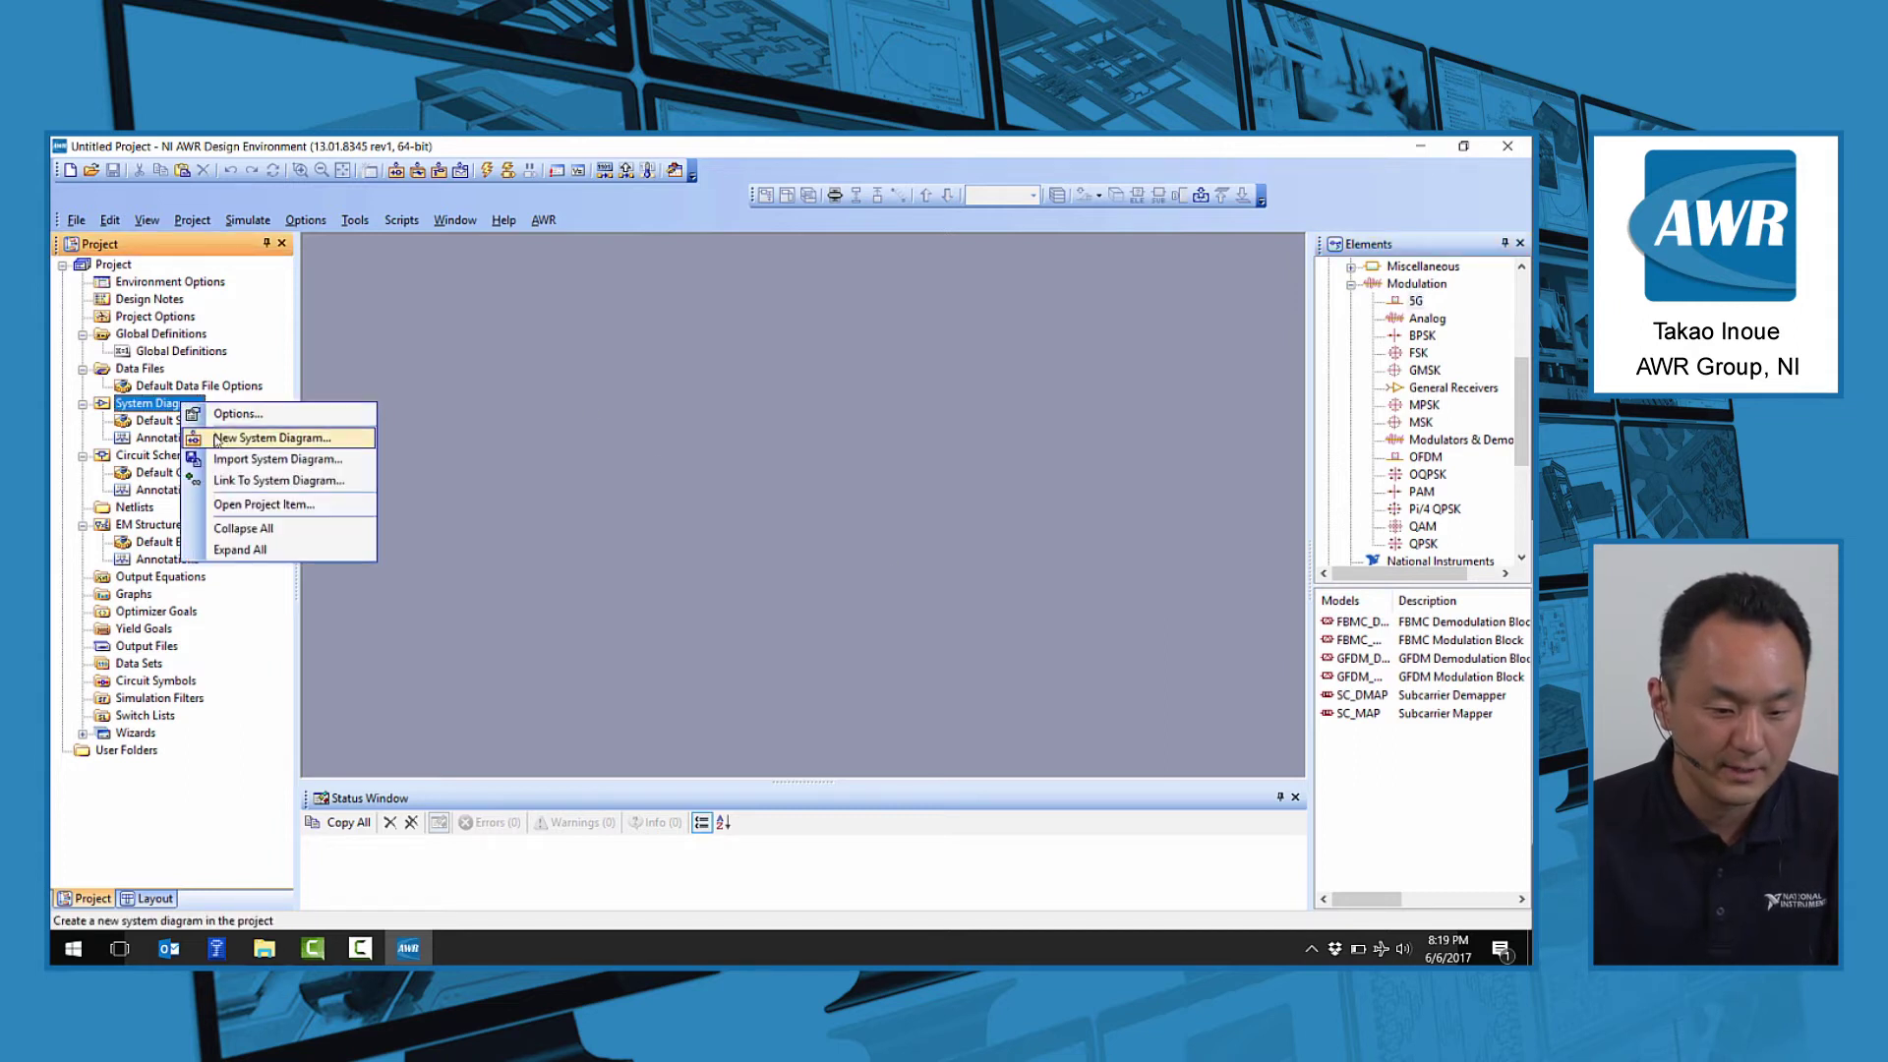
click(261, 433)
click(1013, 494)
- Maximize the diagram and place an FBMC_MOD and an FBMC_DMOD block on it
drag(915, 426, 790, 317)
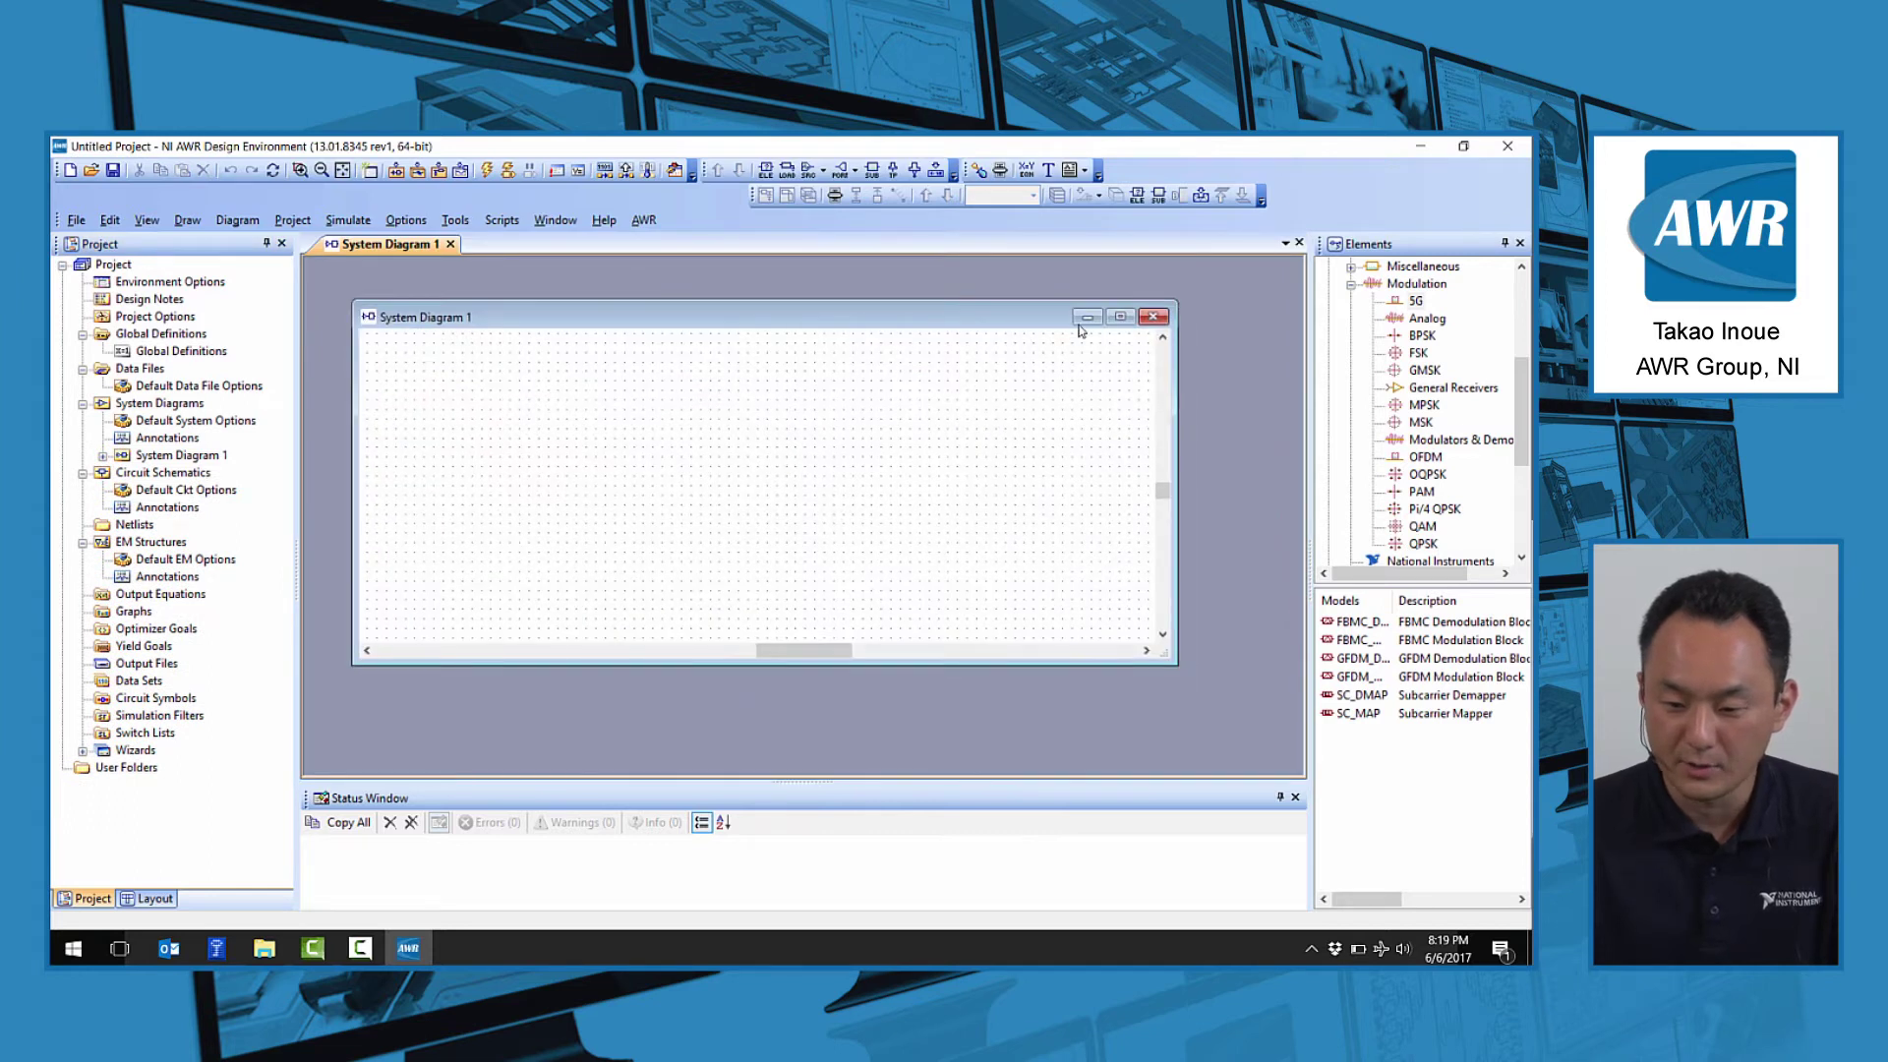
click(1120, 315)
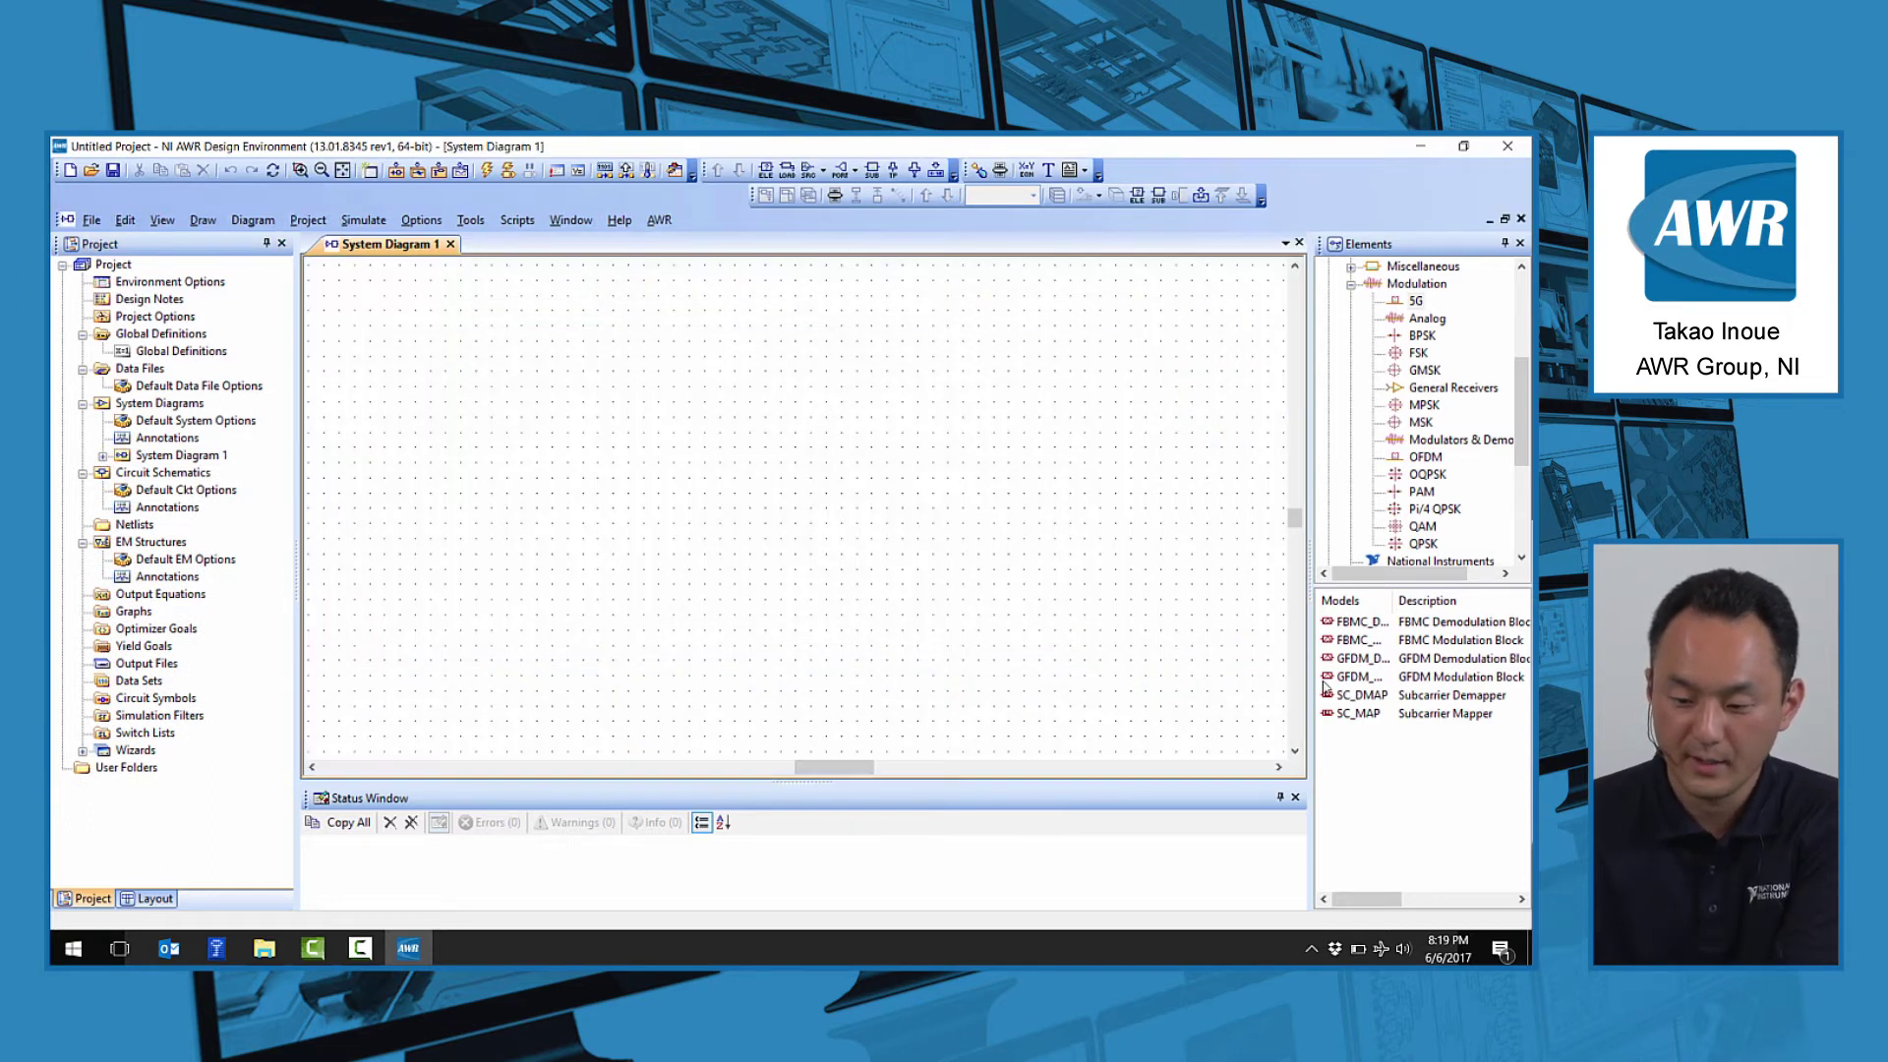
drag(1355, 641, 698, 504)
drag(1357, 621, 1085, 507)
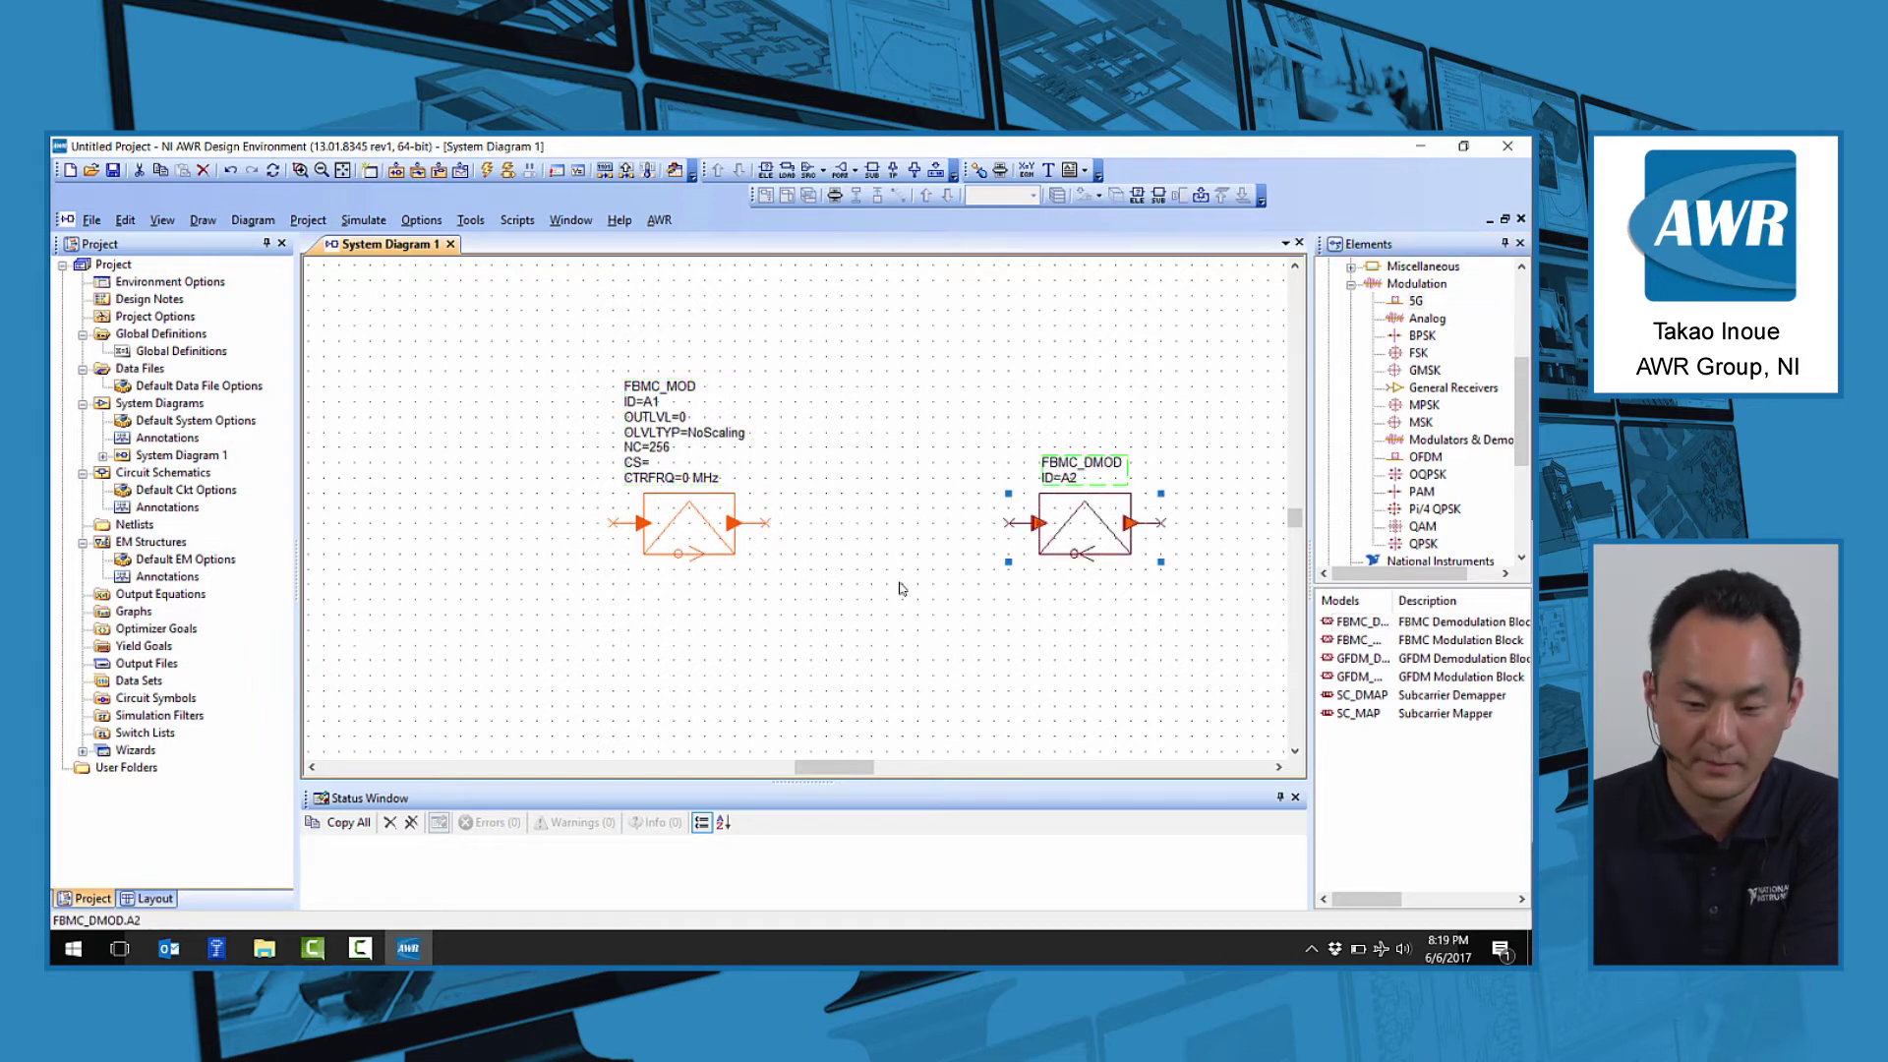
- Place a QAM_MAP mapper left of FBMC_MOD and wire it into FBMC_MOD's input
scroll(872, 694, down, 1)
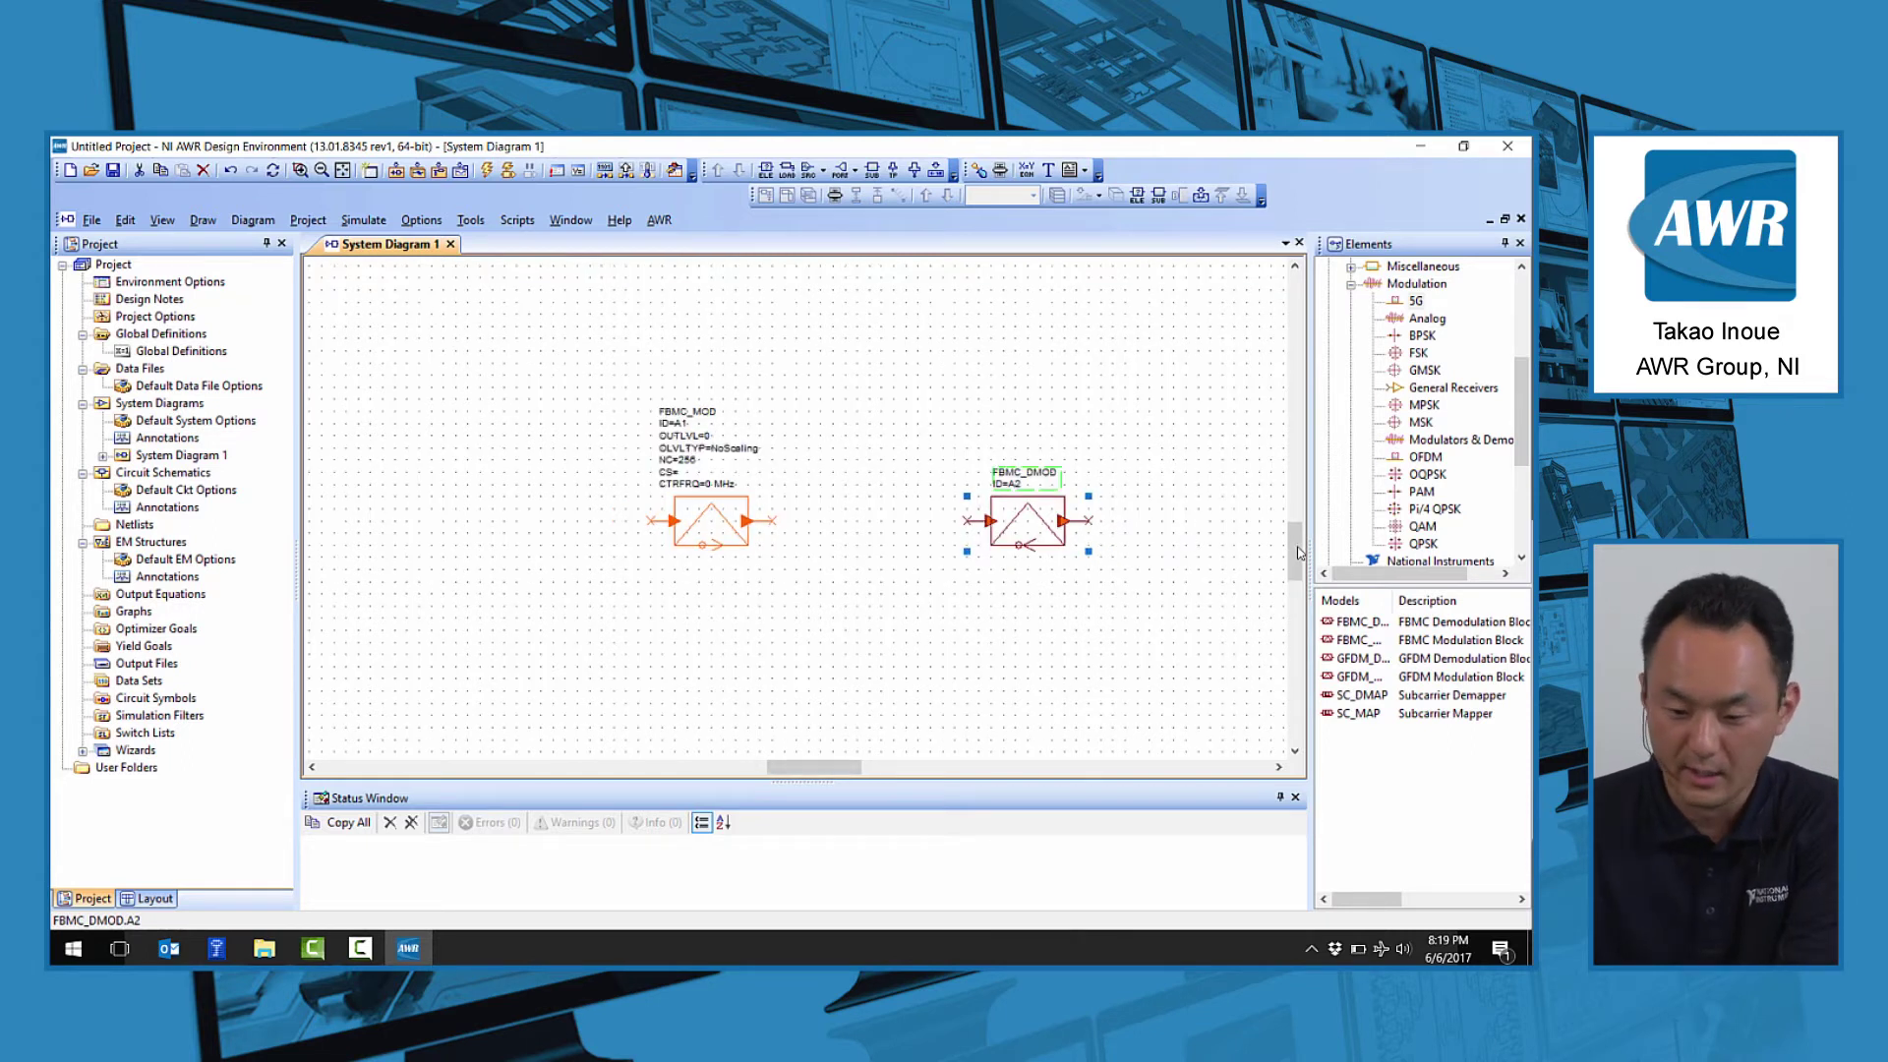
click(1427, 527)
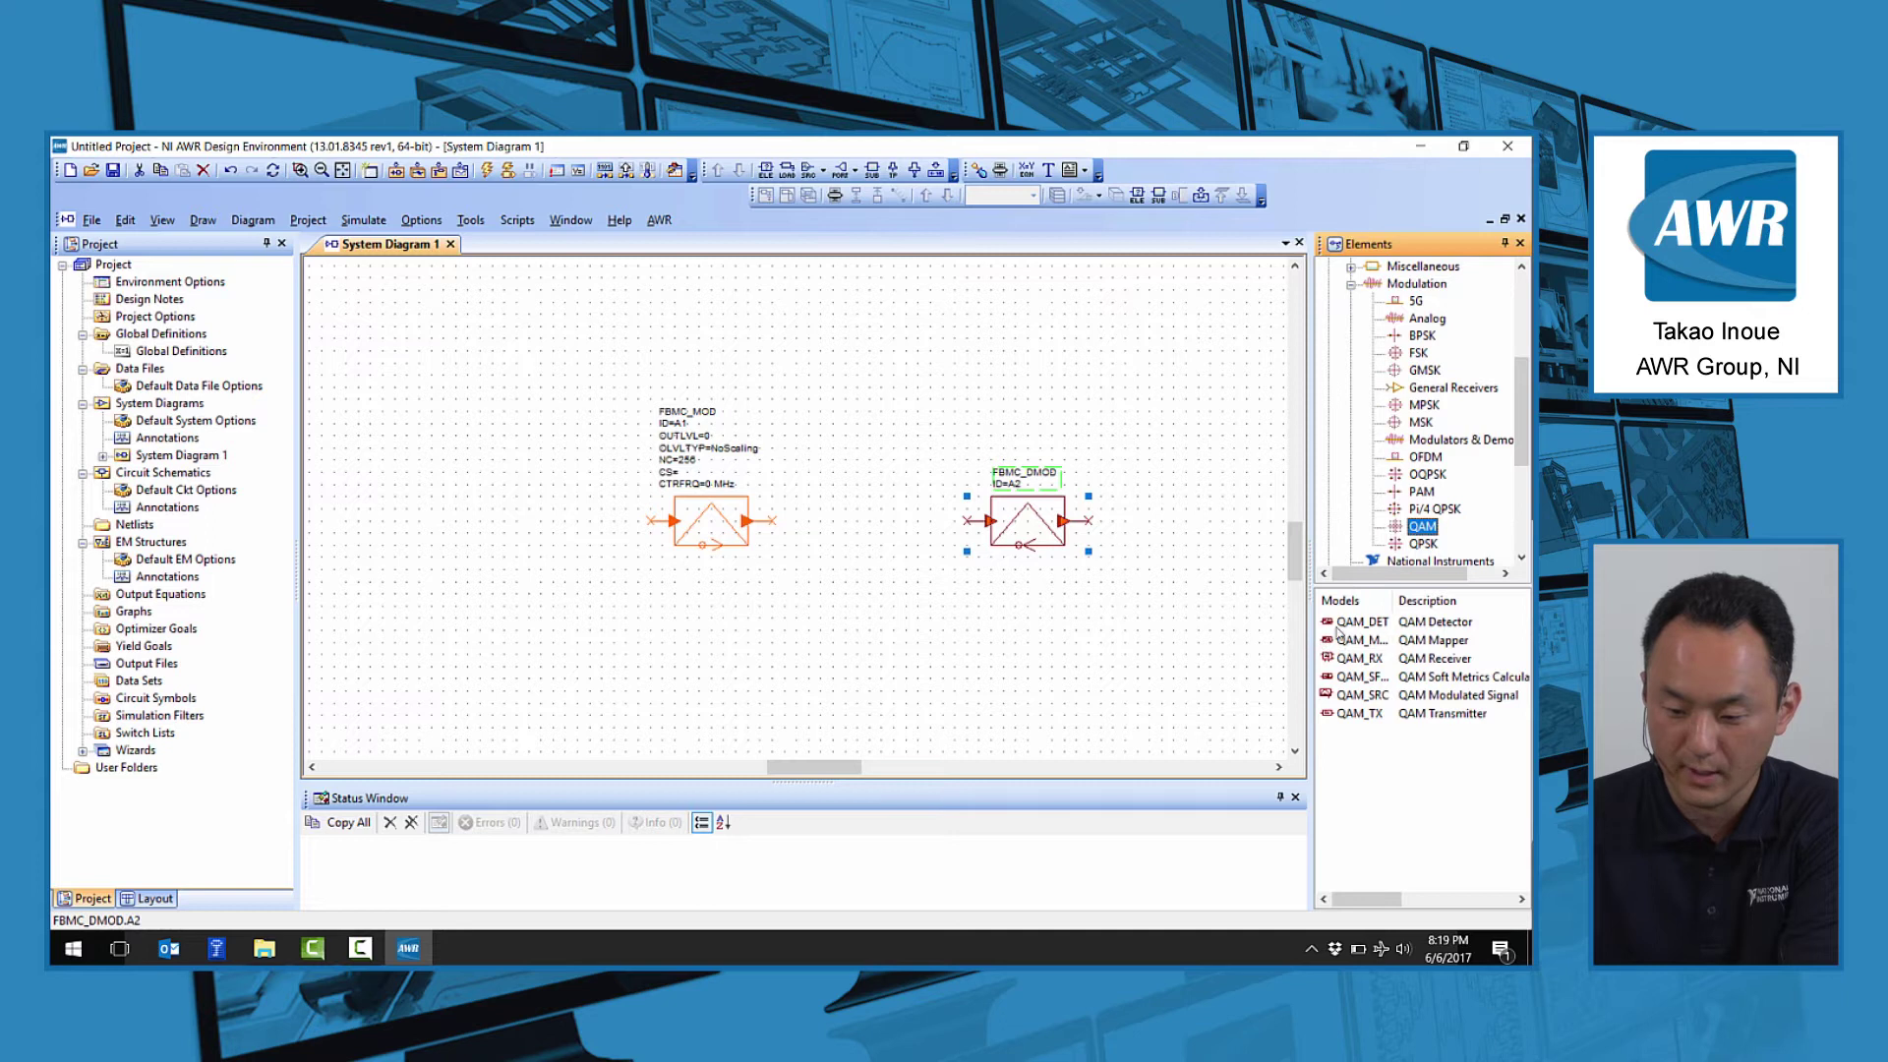
drag(1349, 646, 565, 529)
click(565, 529)
click(613, 521)
click(650, 521)
- Place an RND_D random digital source left of QAM_MAP and wire it to QAM_MAP's input
scroll(1406, 536, down, 4)
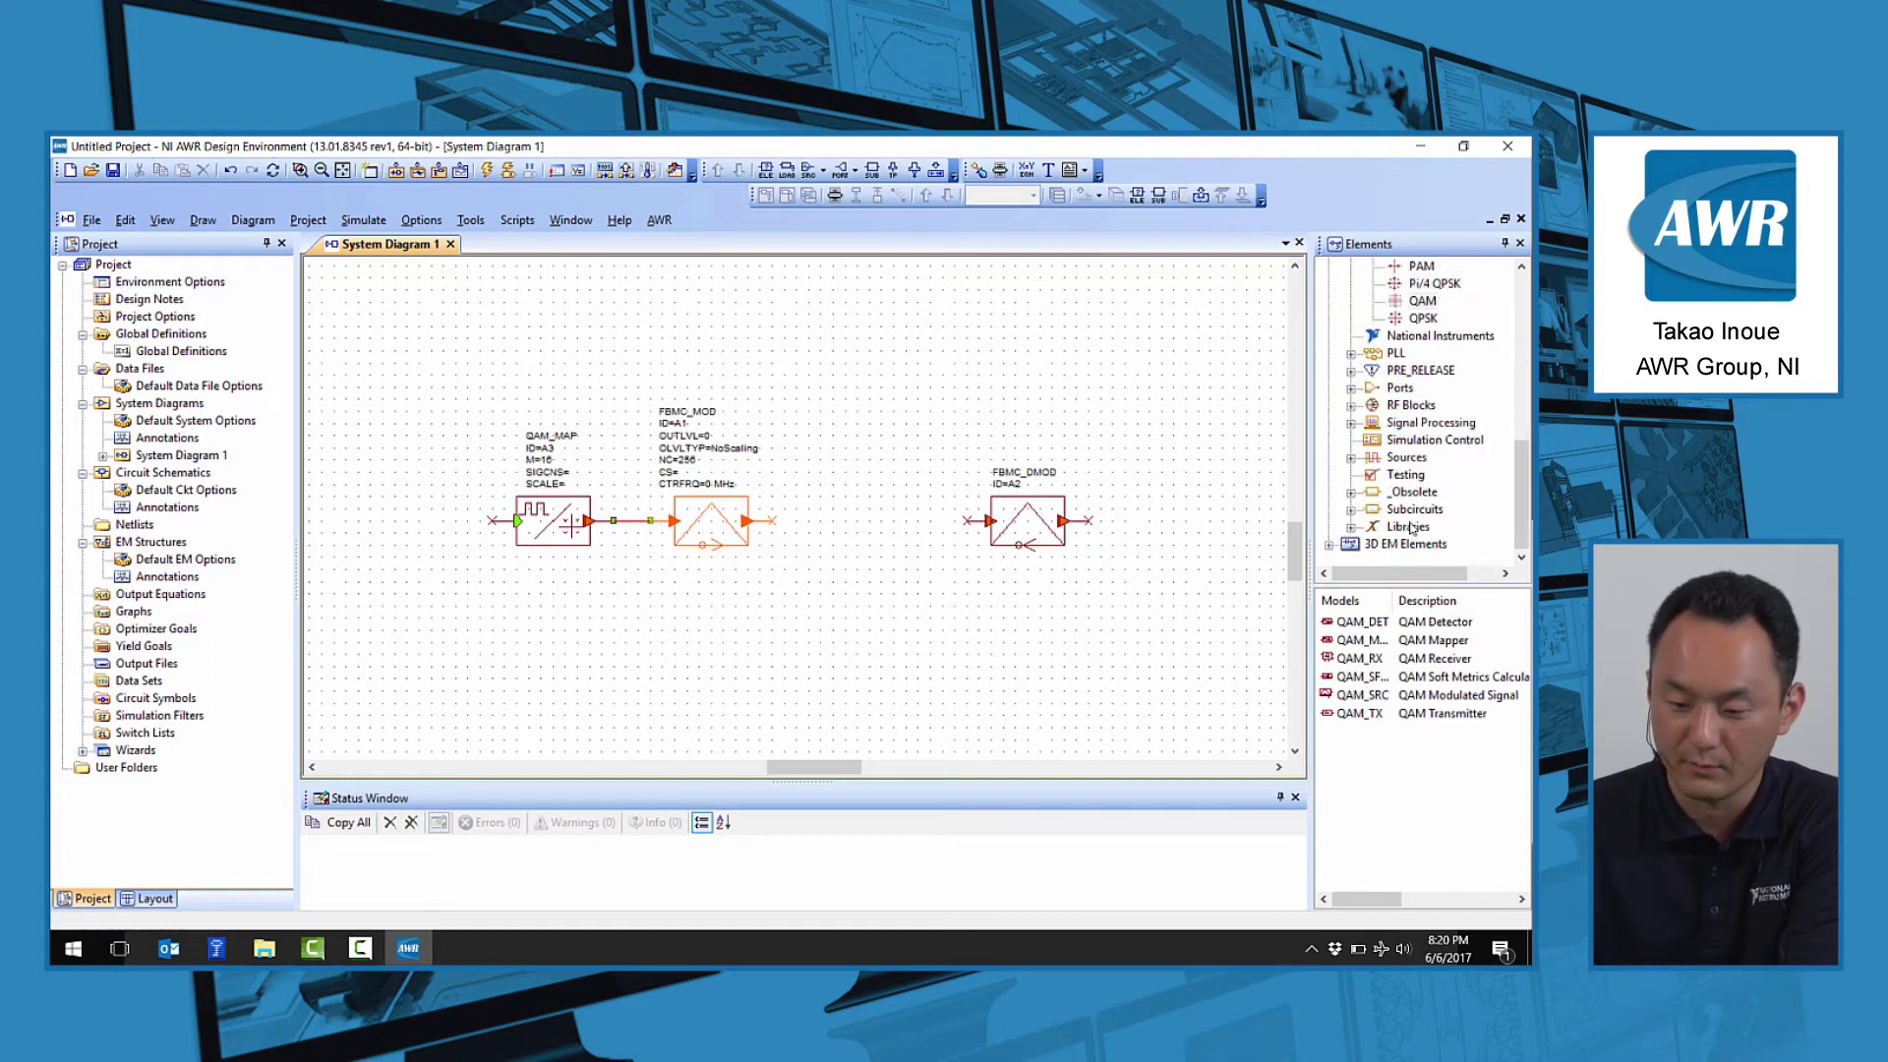
click(1351, 458)
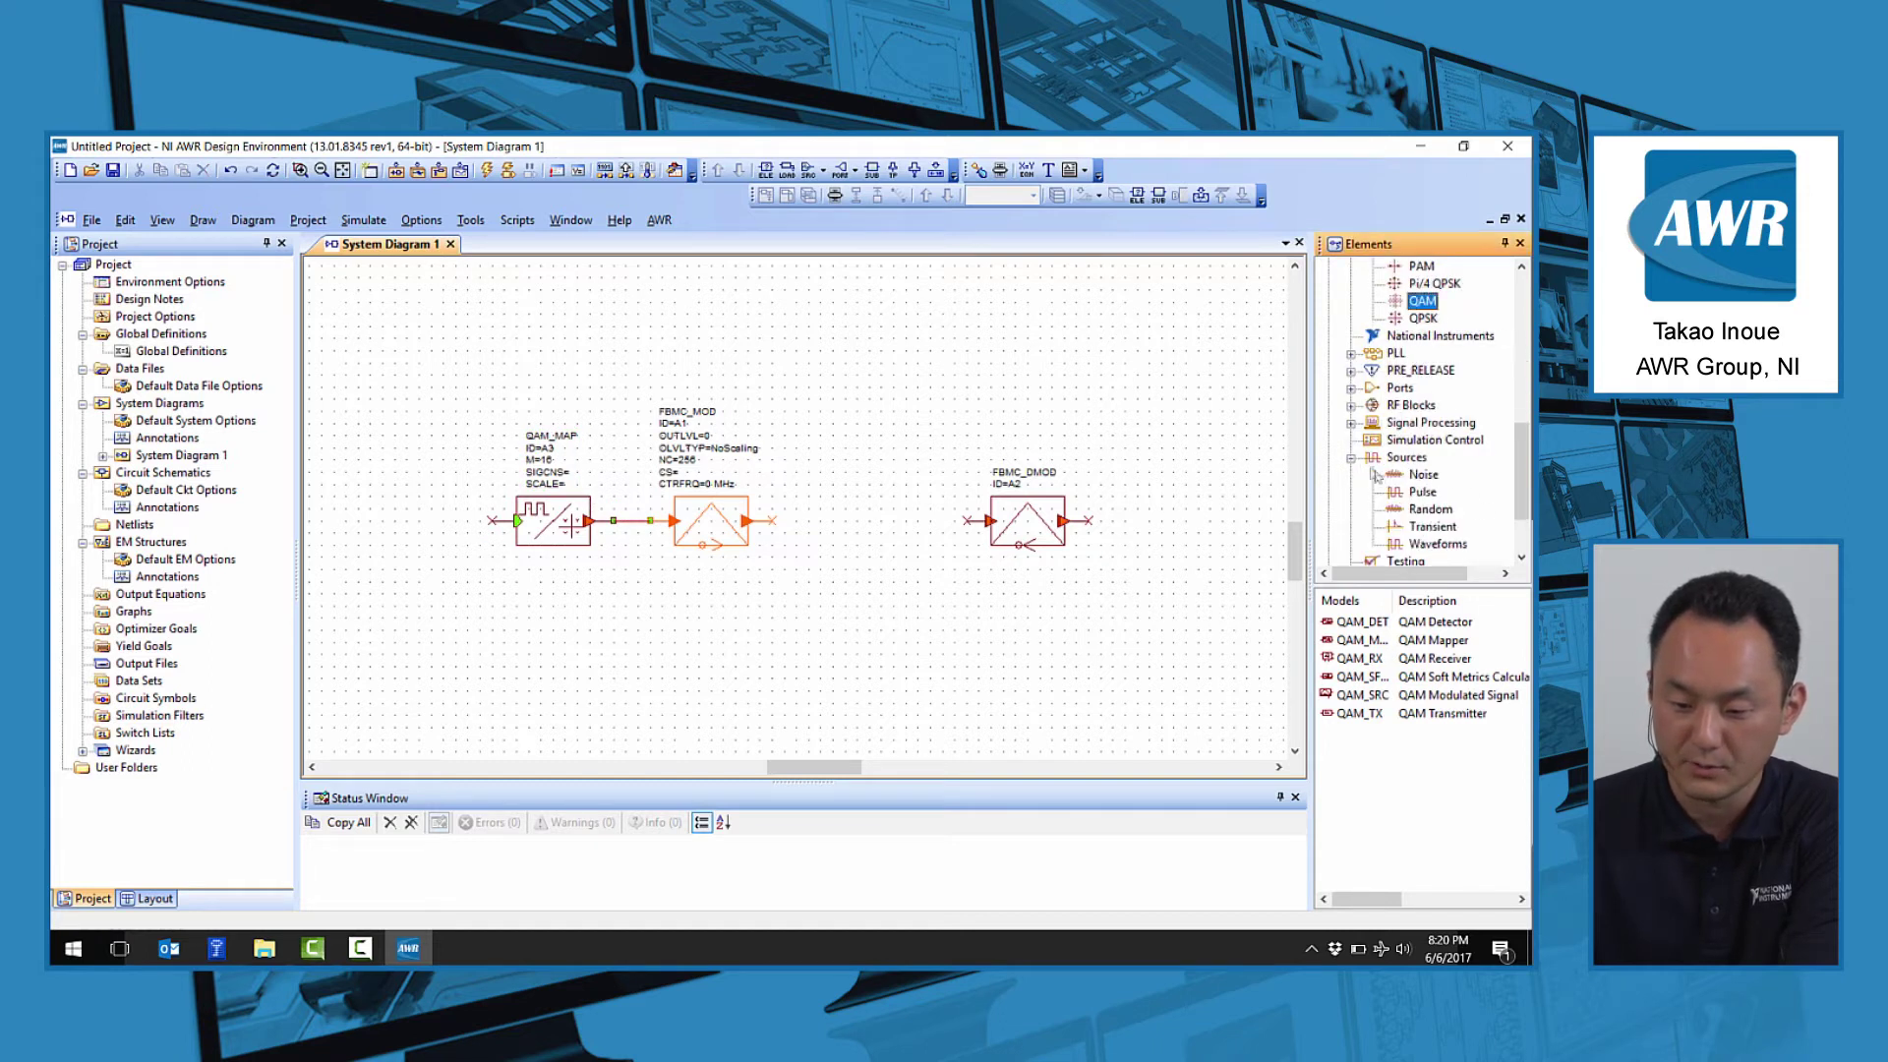
click(1414, 510)
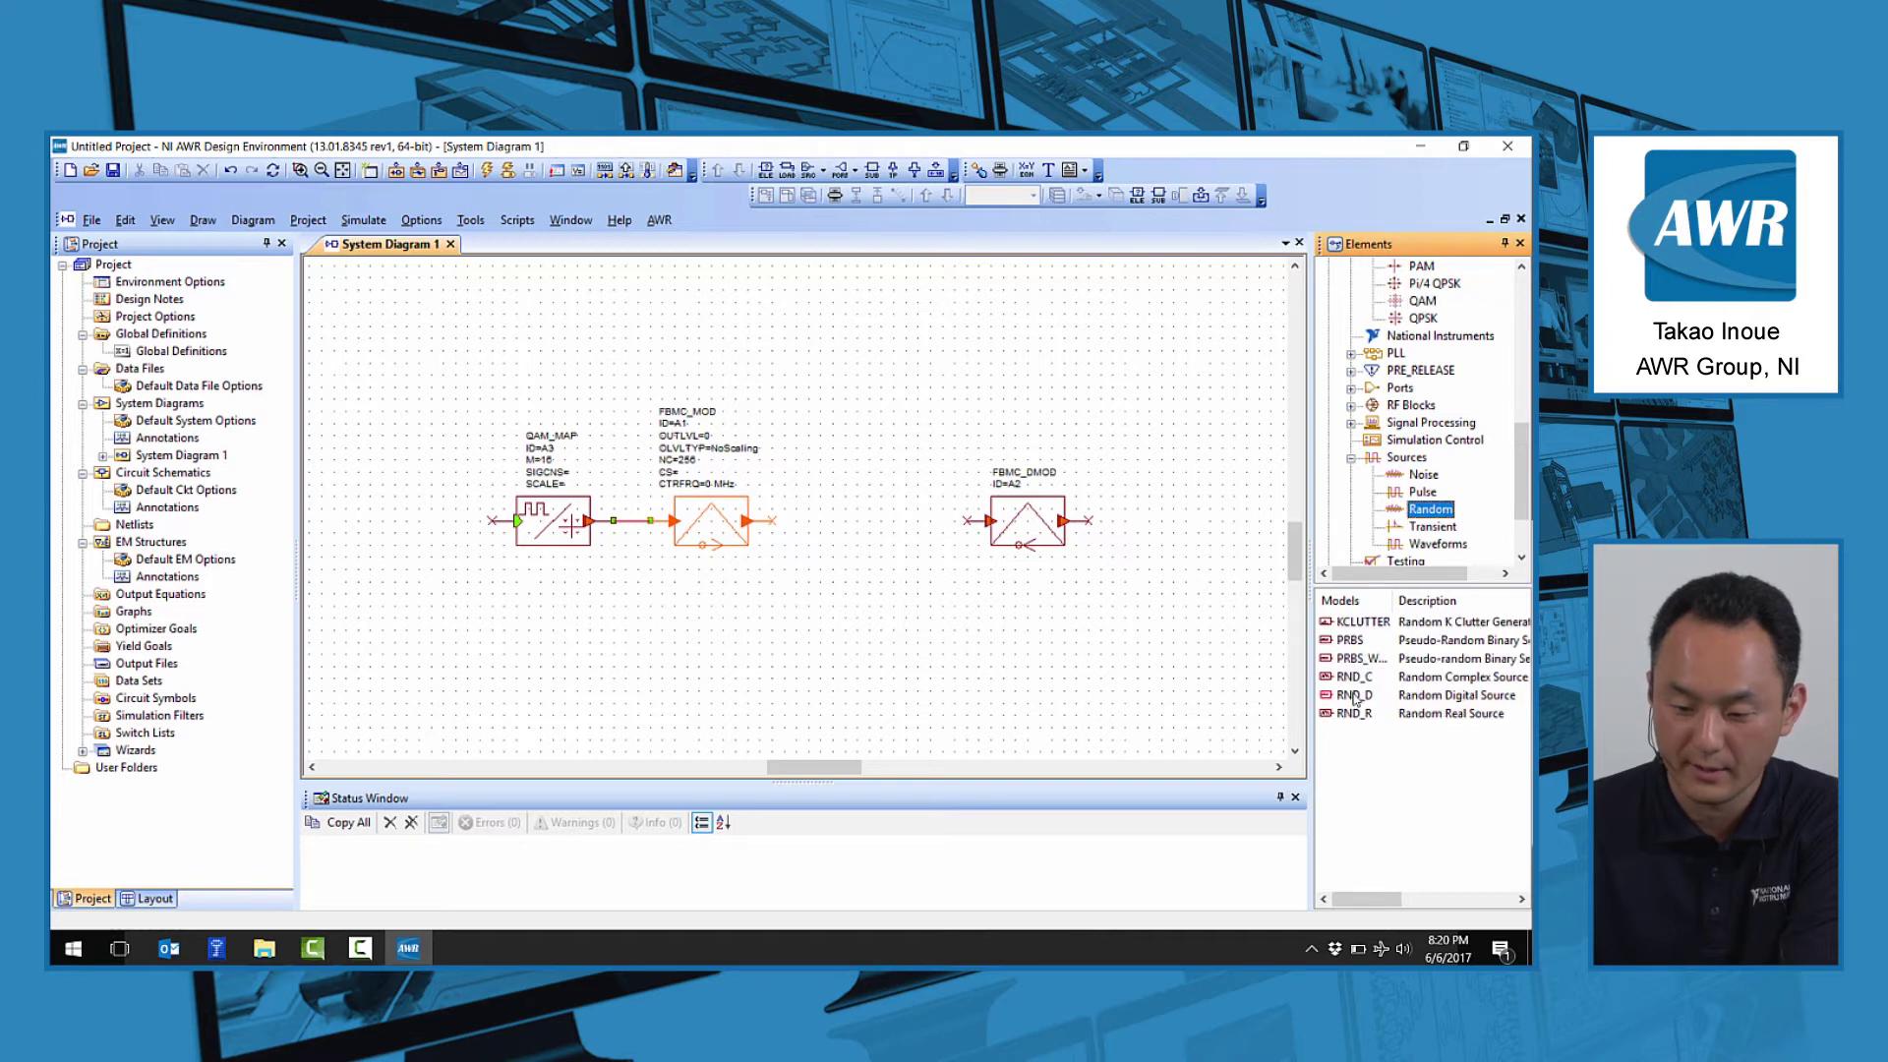
click(1355, 696)
drag(1091, 590, 393, 492)
click(393, 521)
click(434, 521)
click(516, 521)
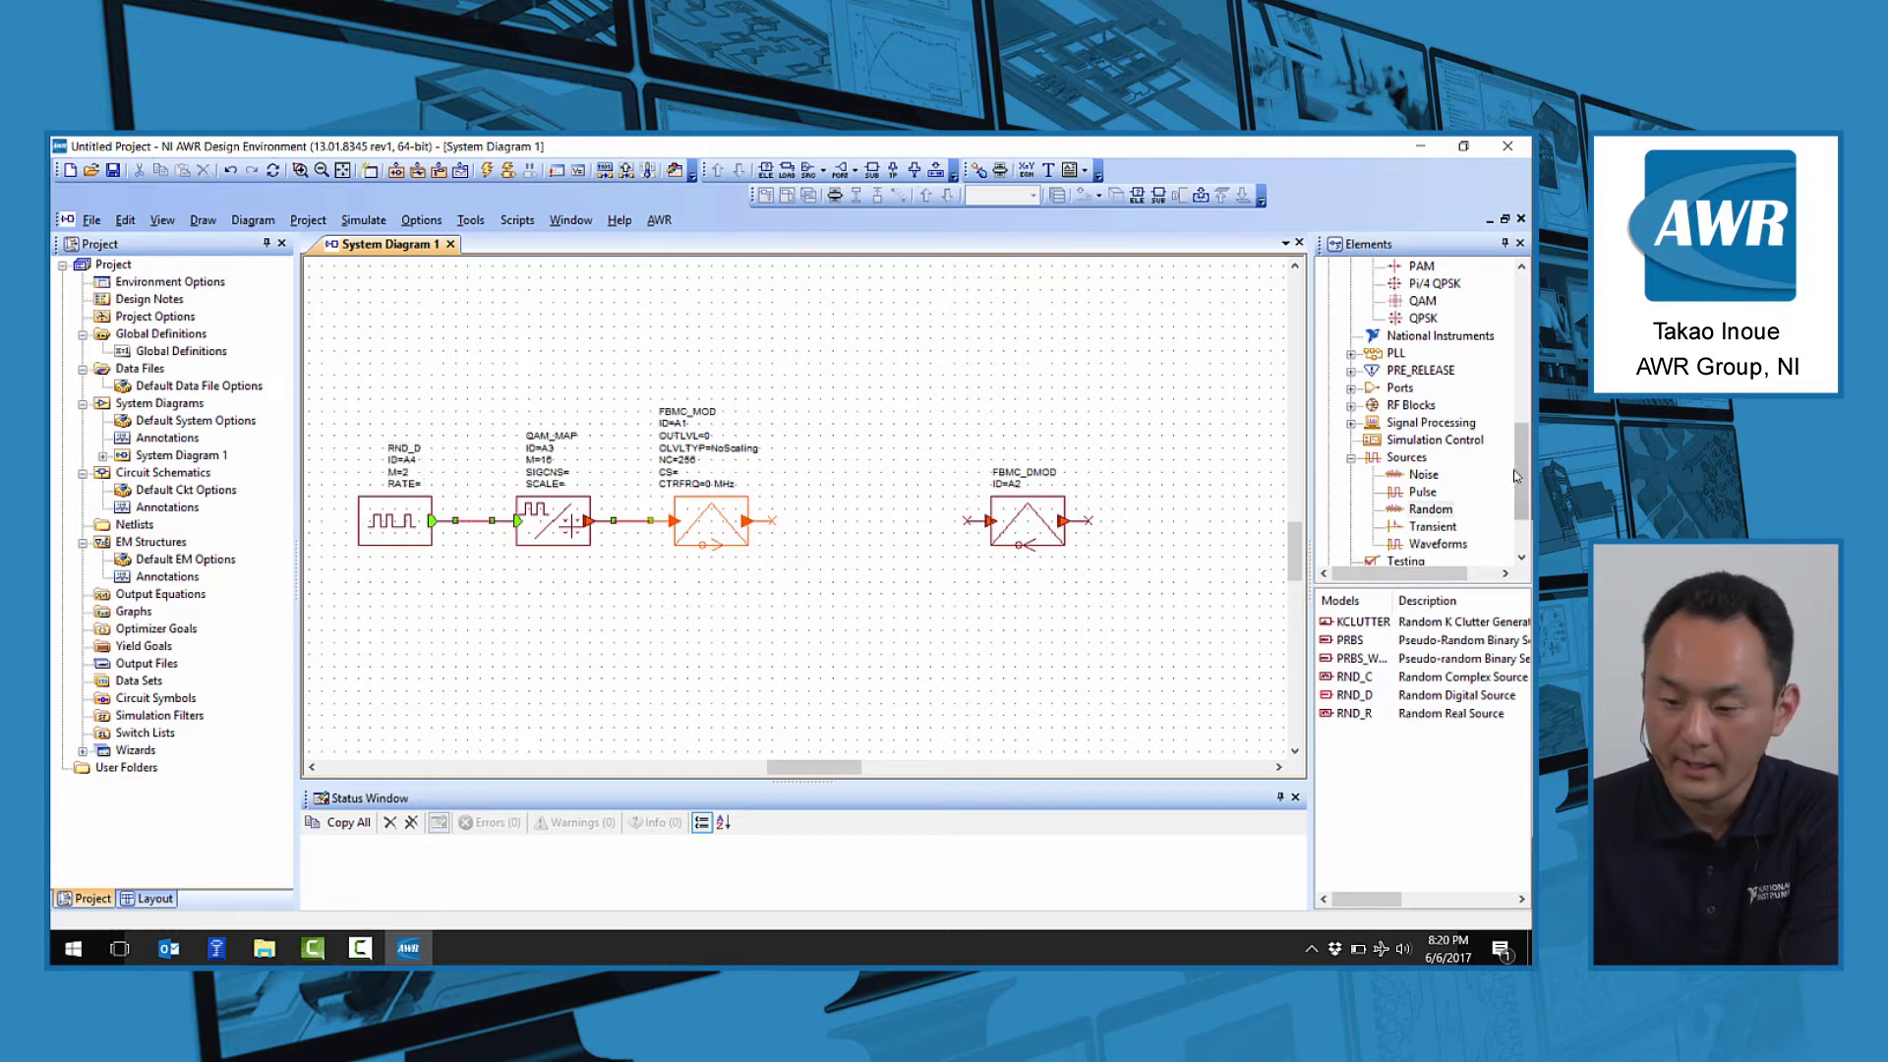
- Insert an AMP_B2 amplifier from RF Blocks > Amplifiers and wire FBMC_MOD → AMP_B2 → FBMC_DMOD
scroll(1396, 432, up, 1)
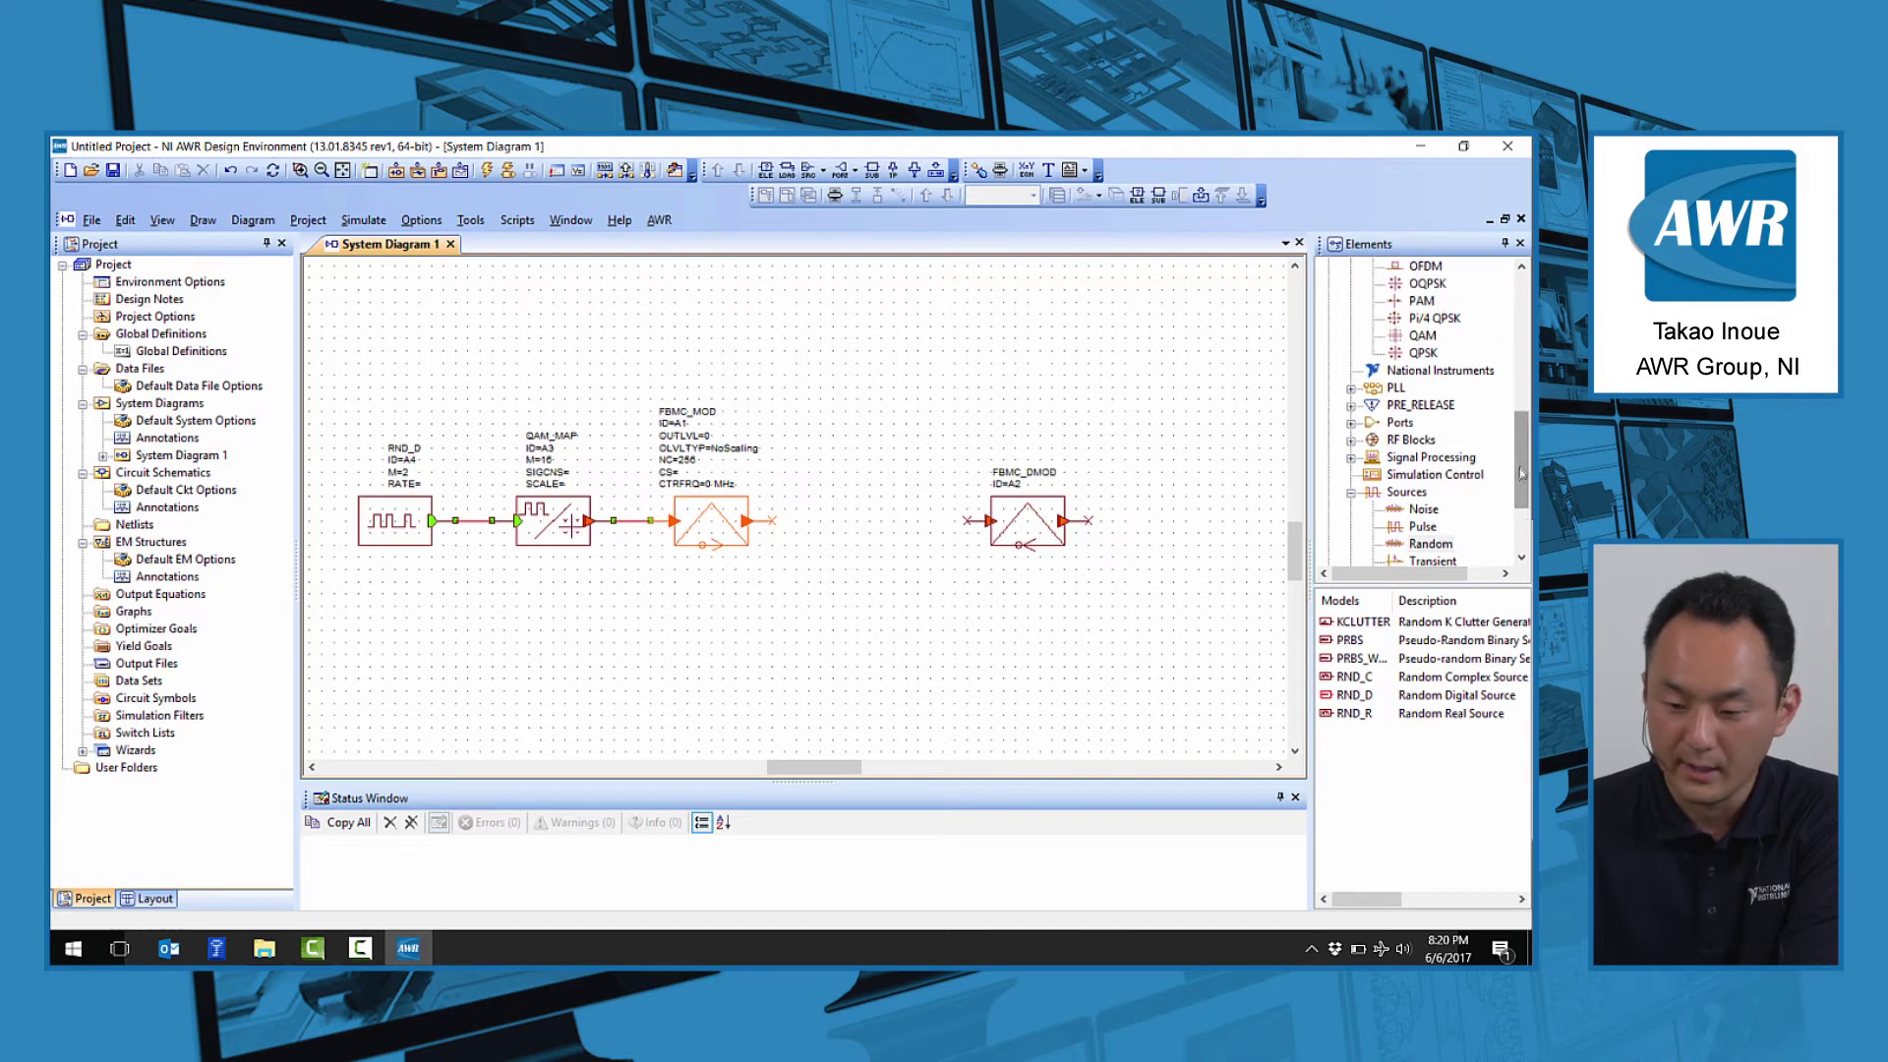
click(1352, 441)
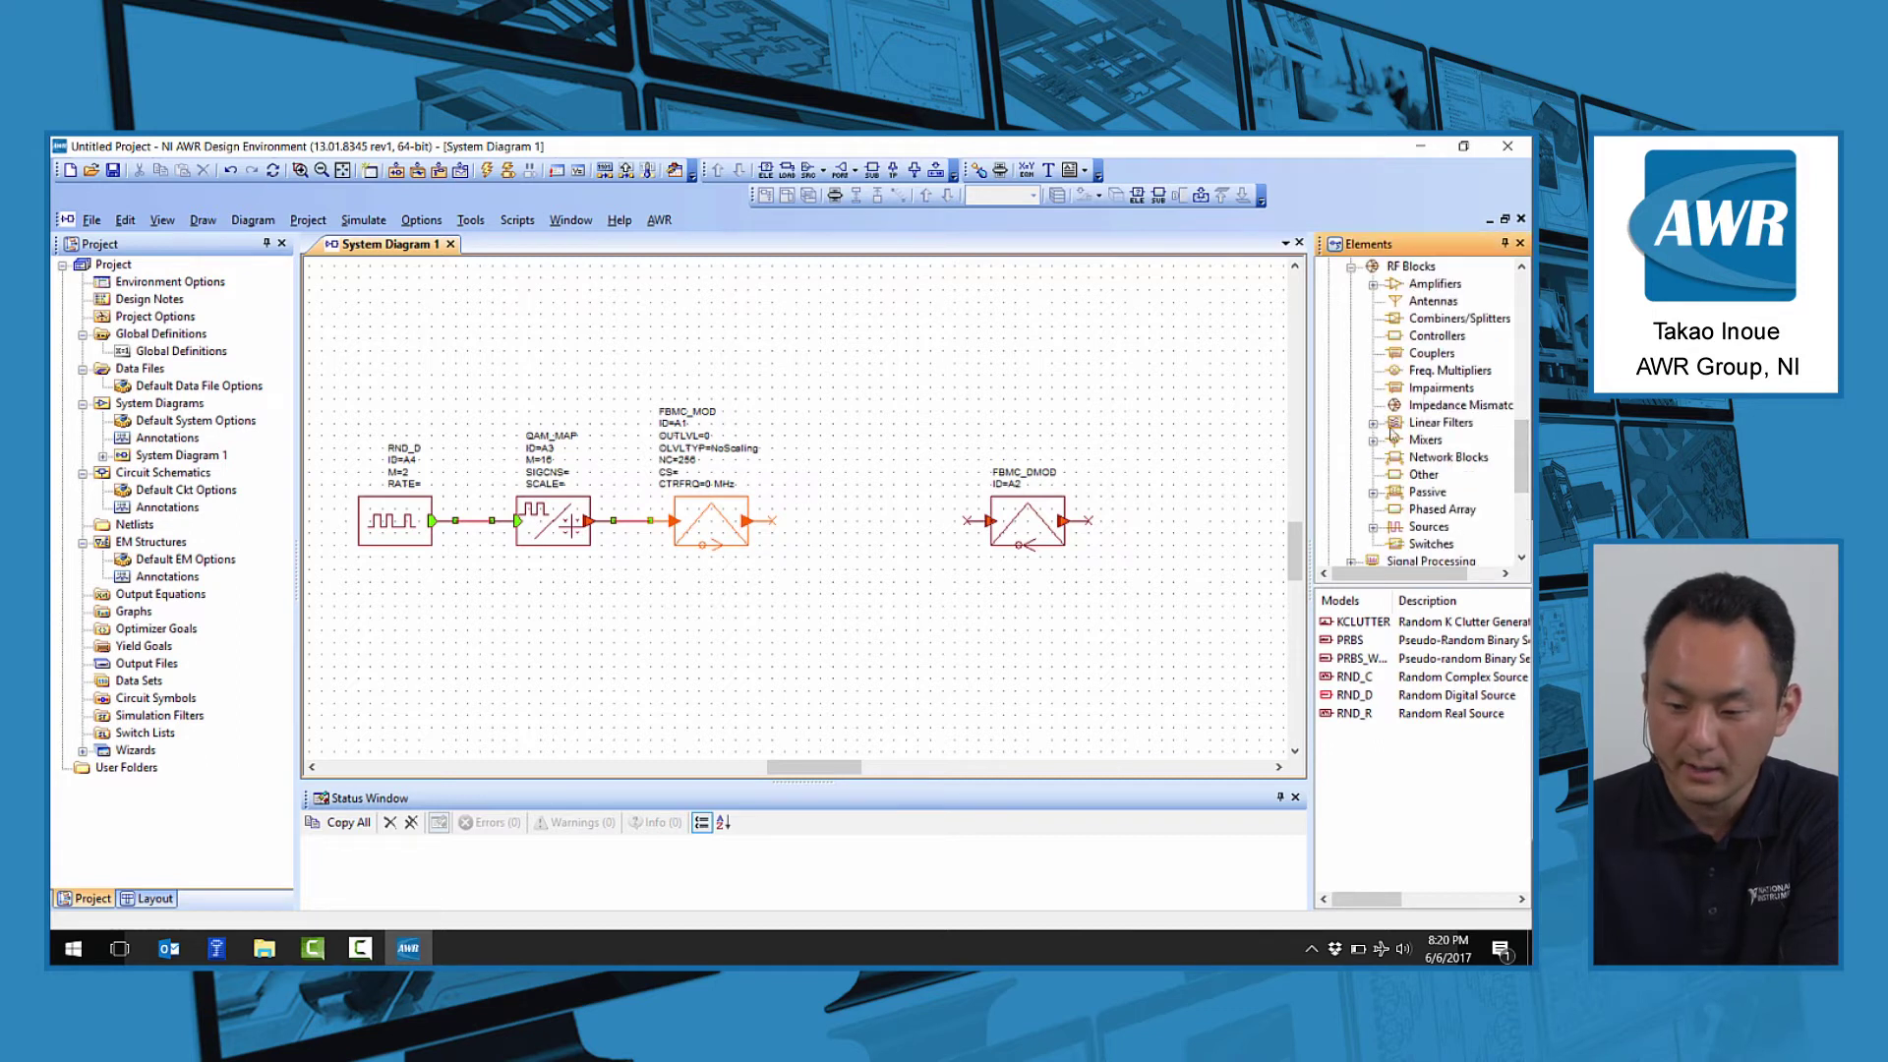
click(1373, 284)
click(1408, 288)
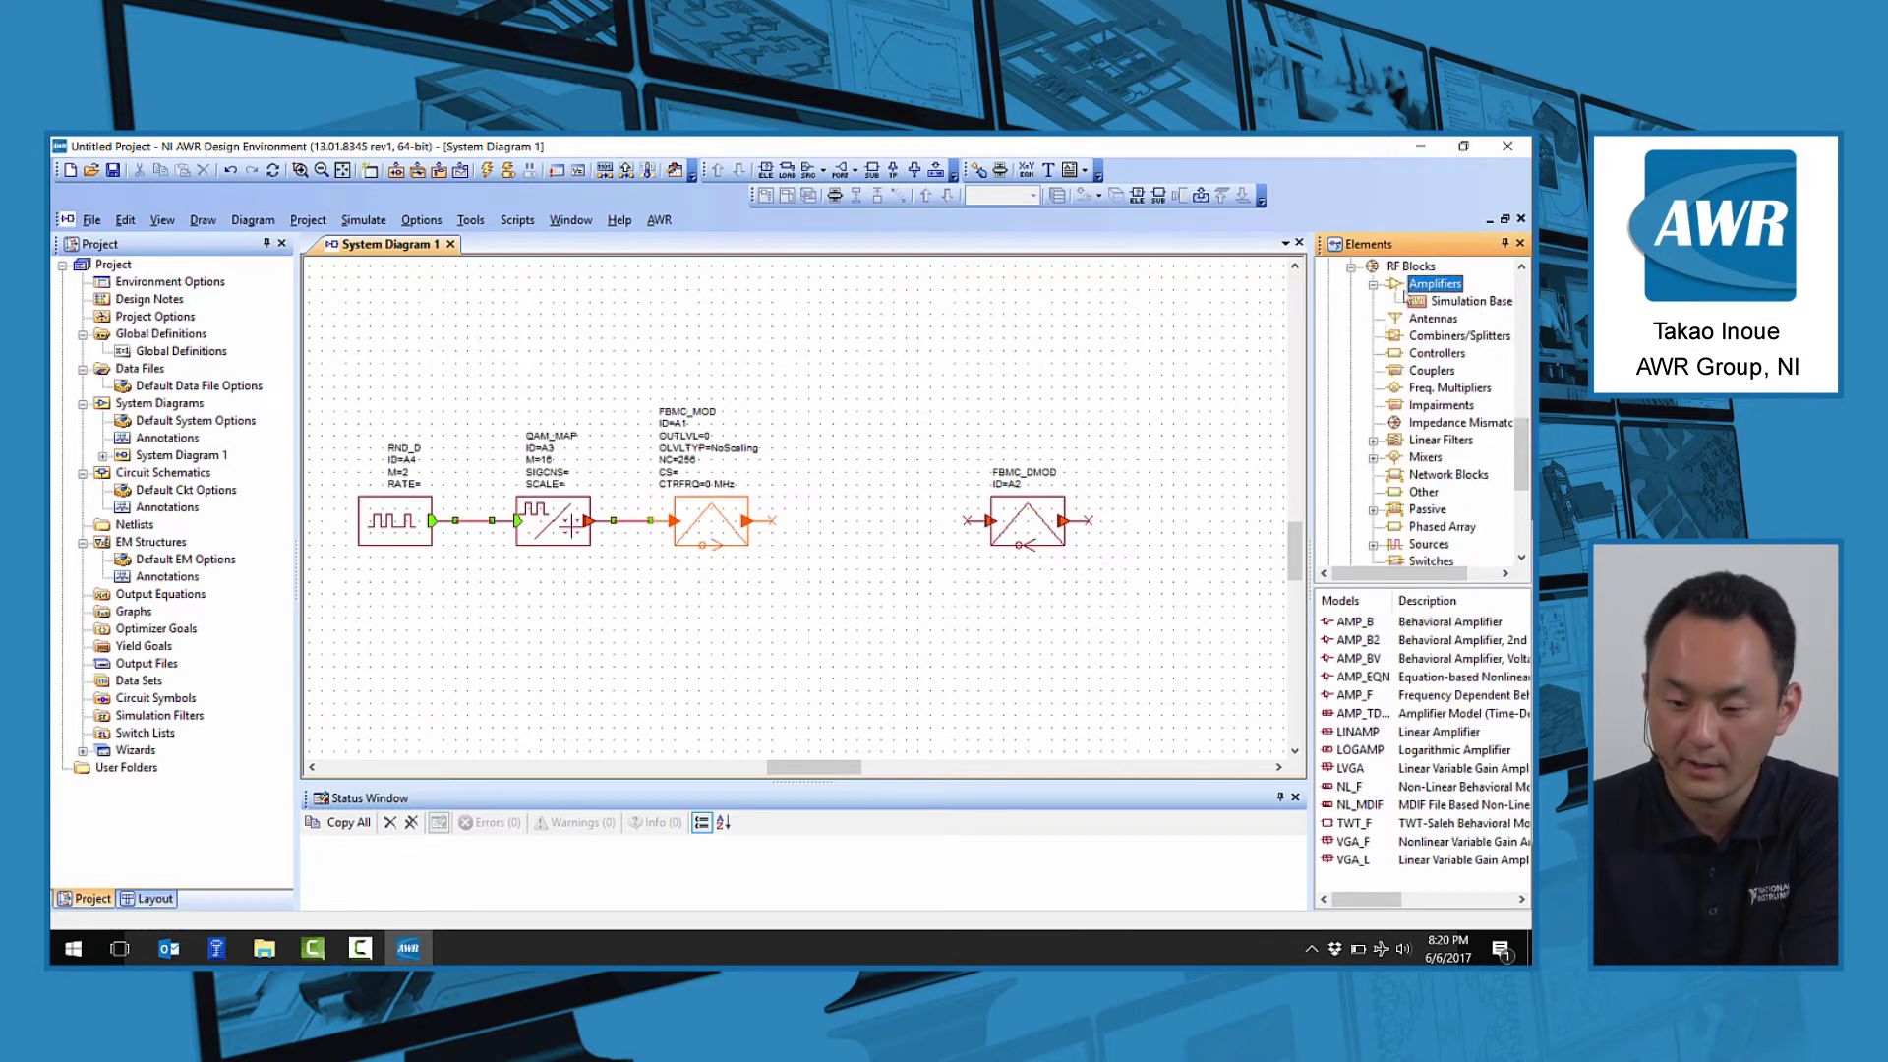
click(1361, 641)
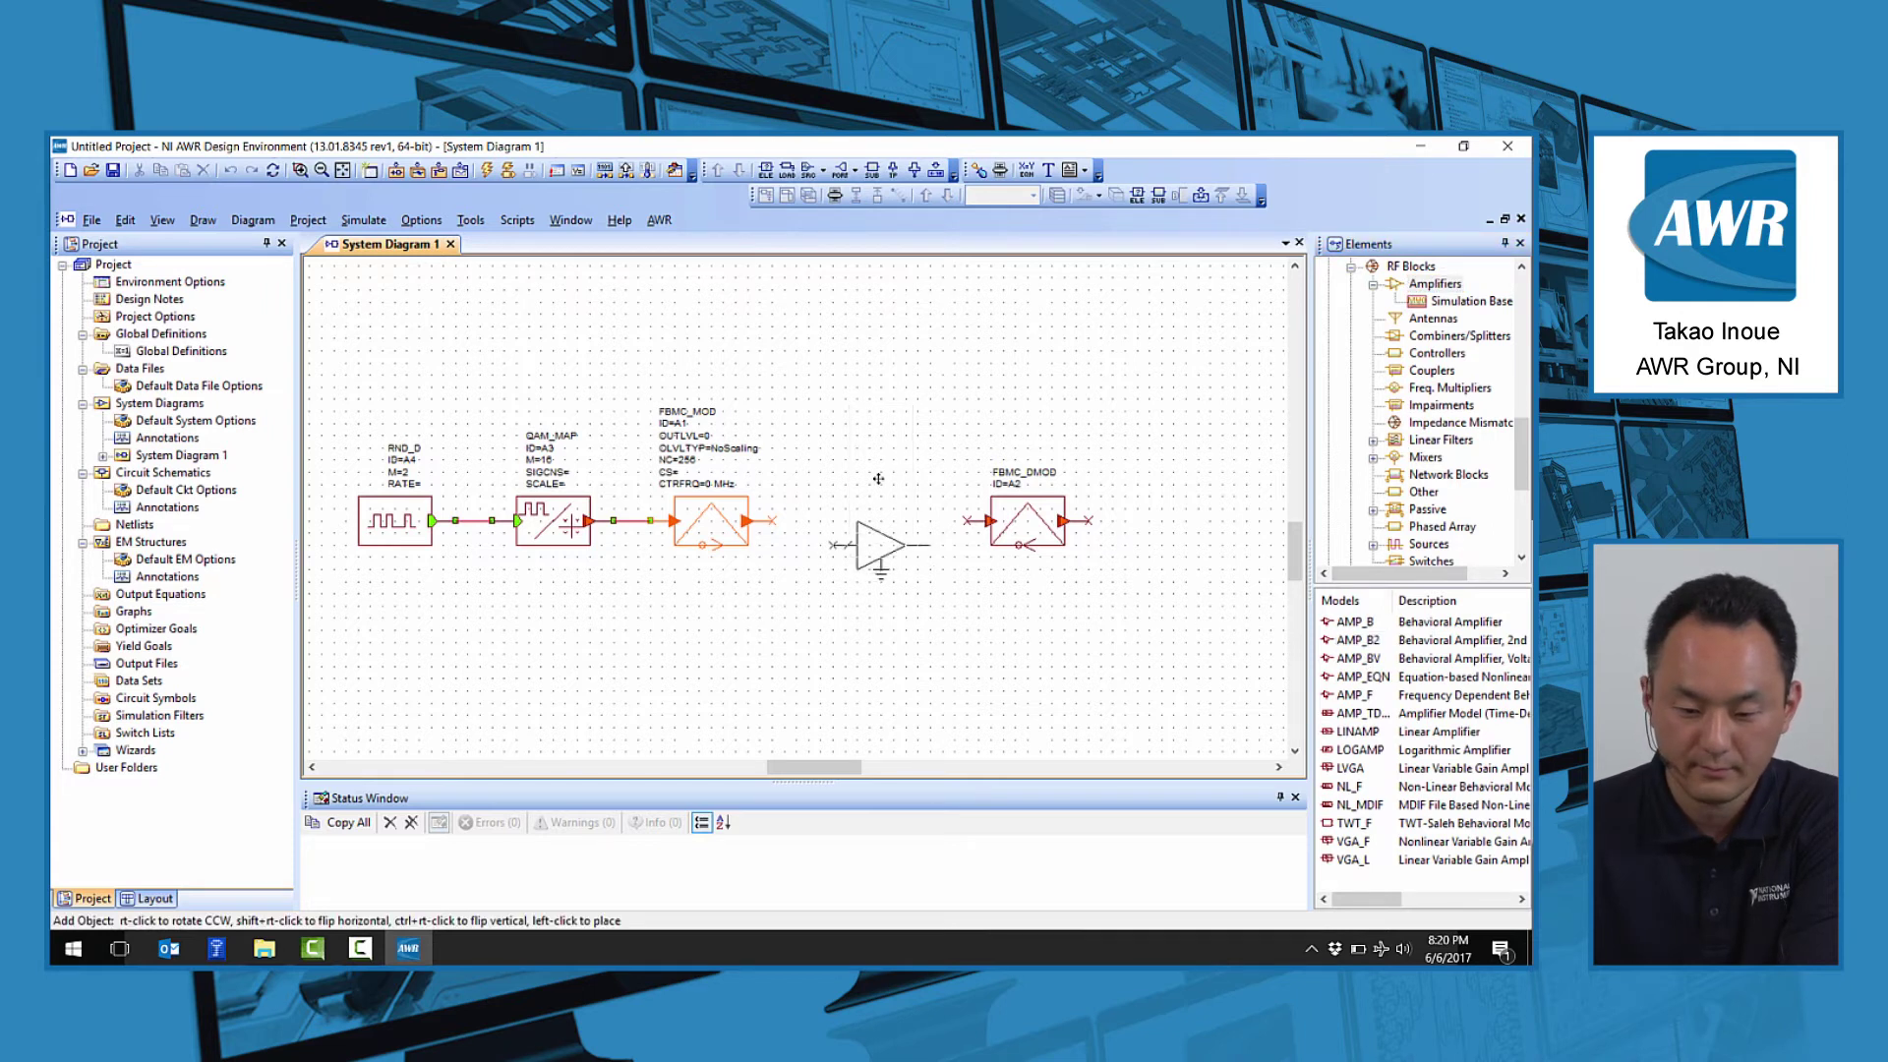
click(821, 521)
click(772, 522)
click(821, 521)
click(918, 521)
click(967, 521)
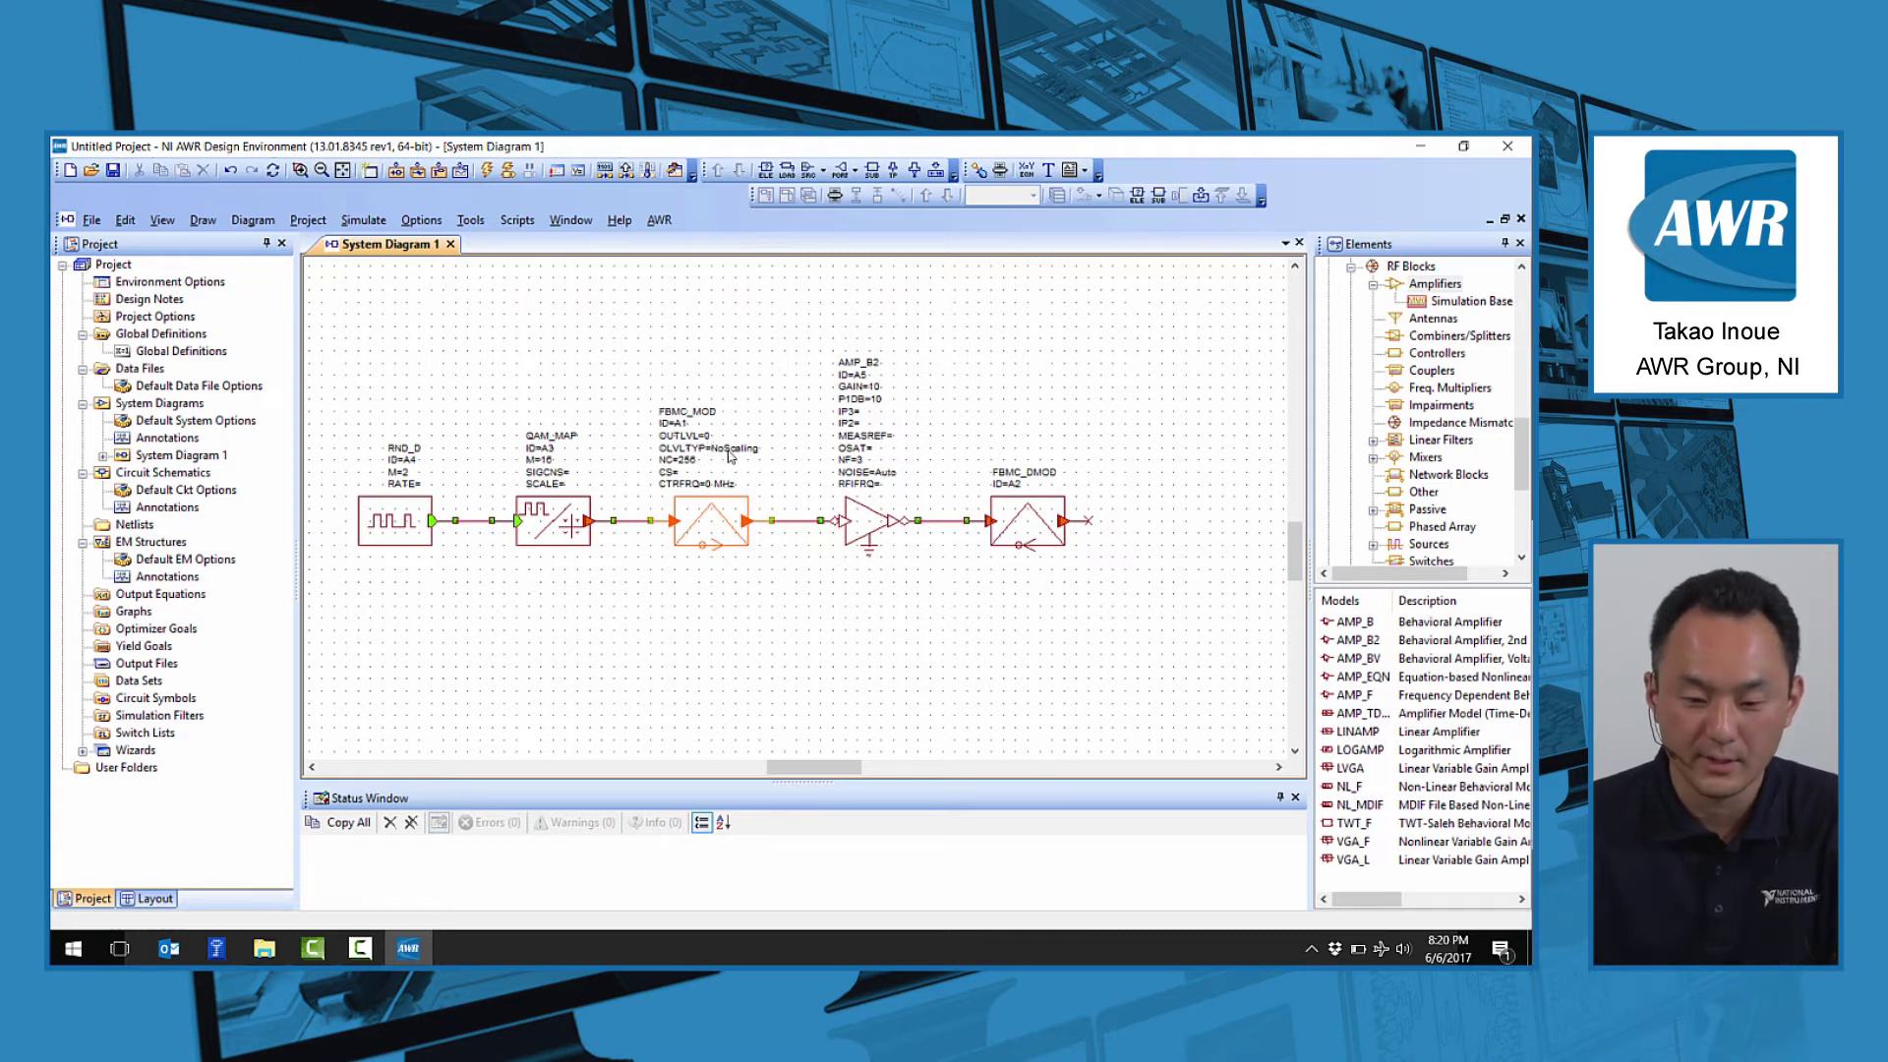
- Set FBMC_MOD's output level type to Avg. Total Power (dBm)
double_click(730, 450)
click(938, 452)
click(906, 515)
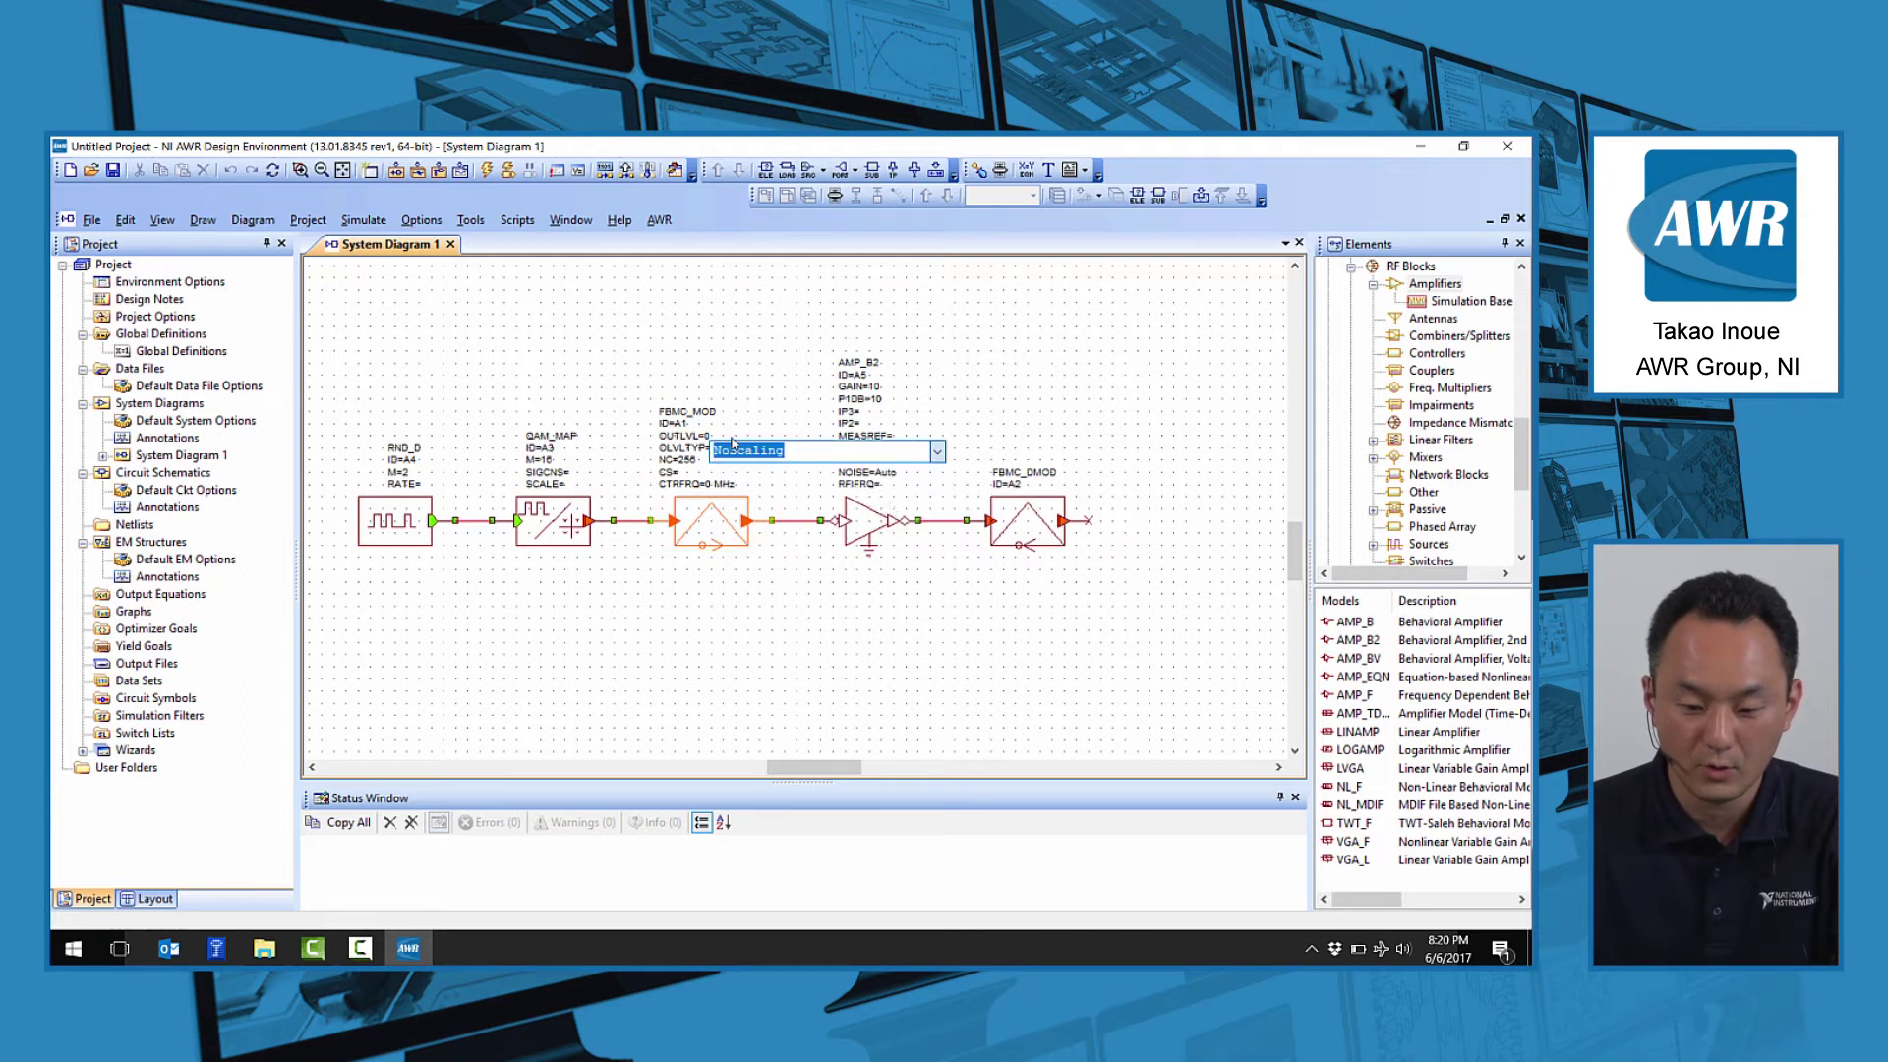
- Set FBMC_MOD to NC 2048, carrier spacing 0.120 MHz and CTRFRQ 28000 MHz
double_click(692, 460)
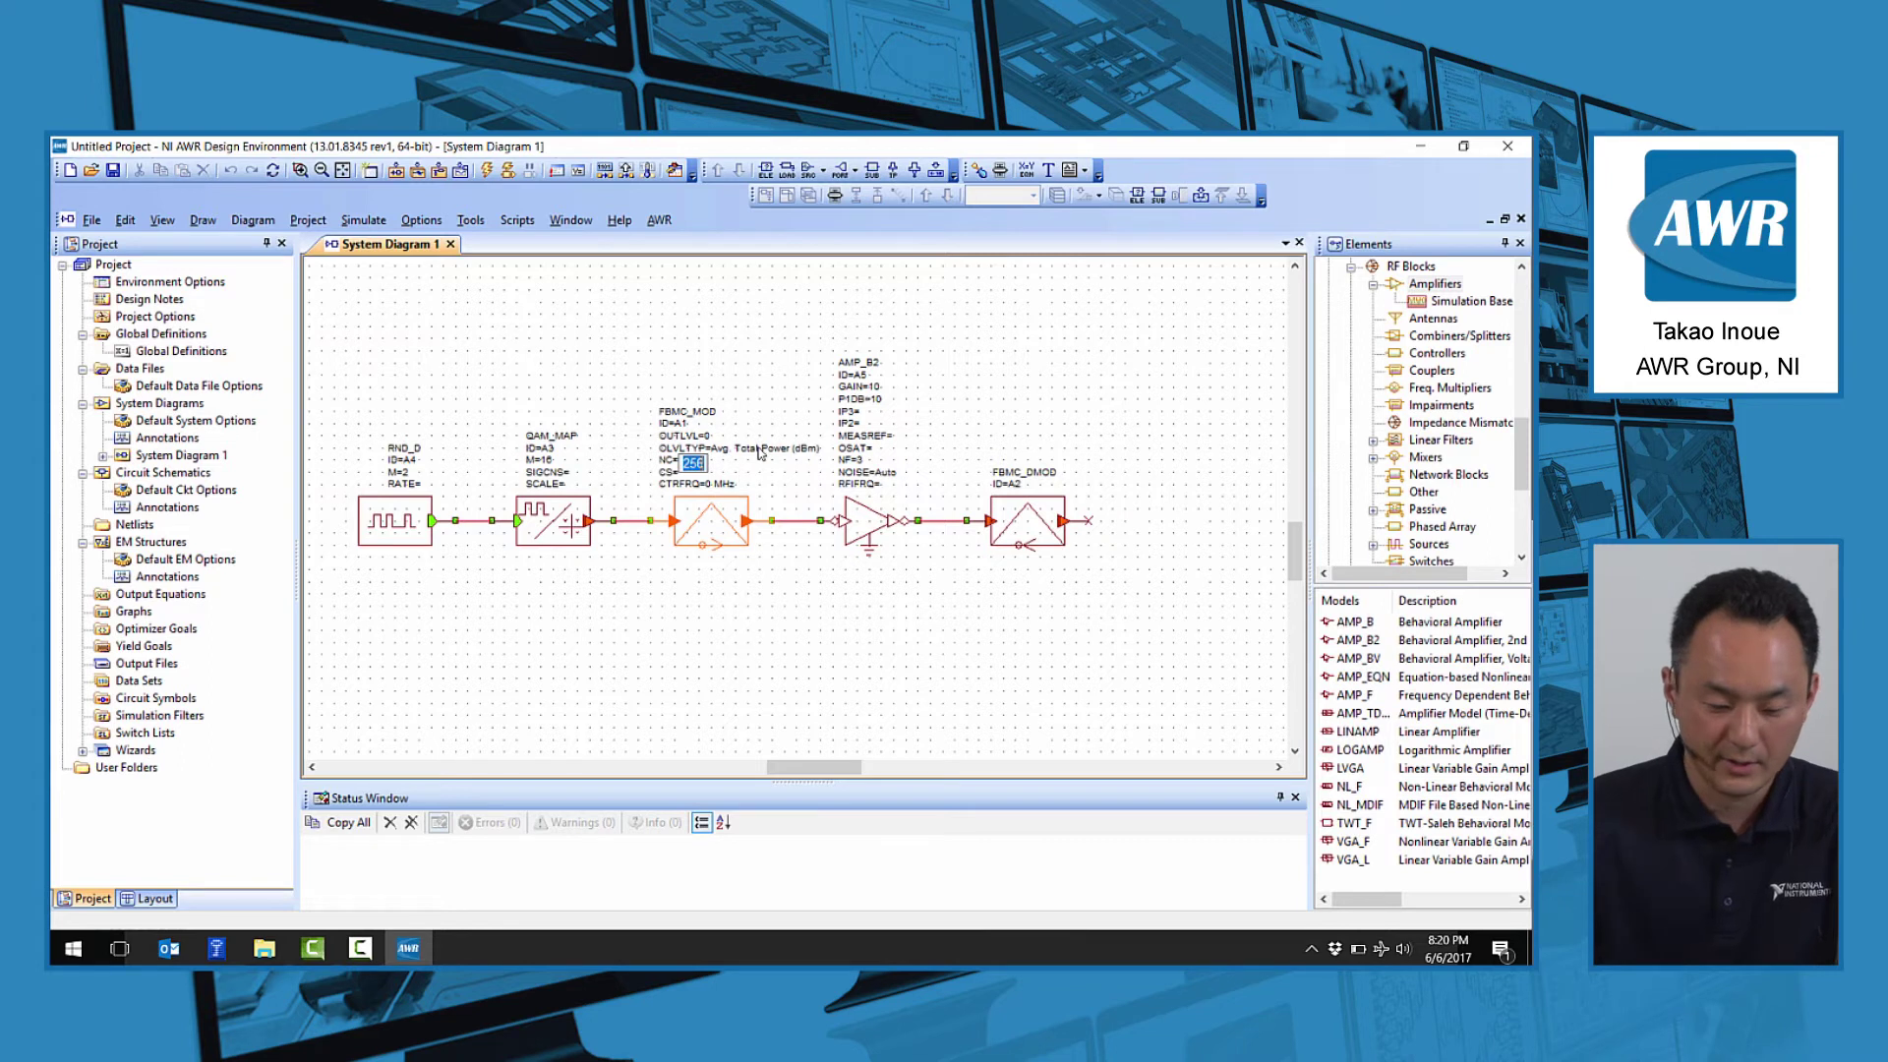
text(2048)
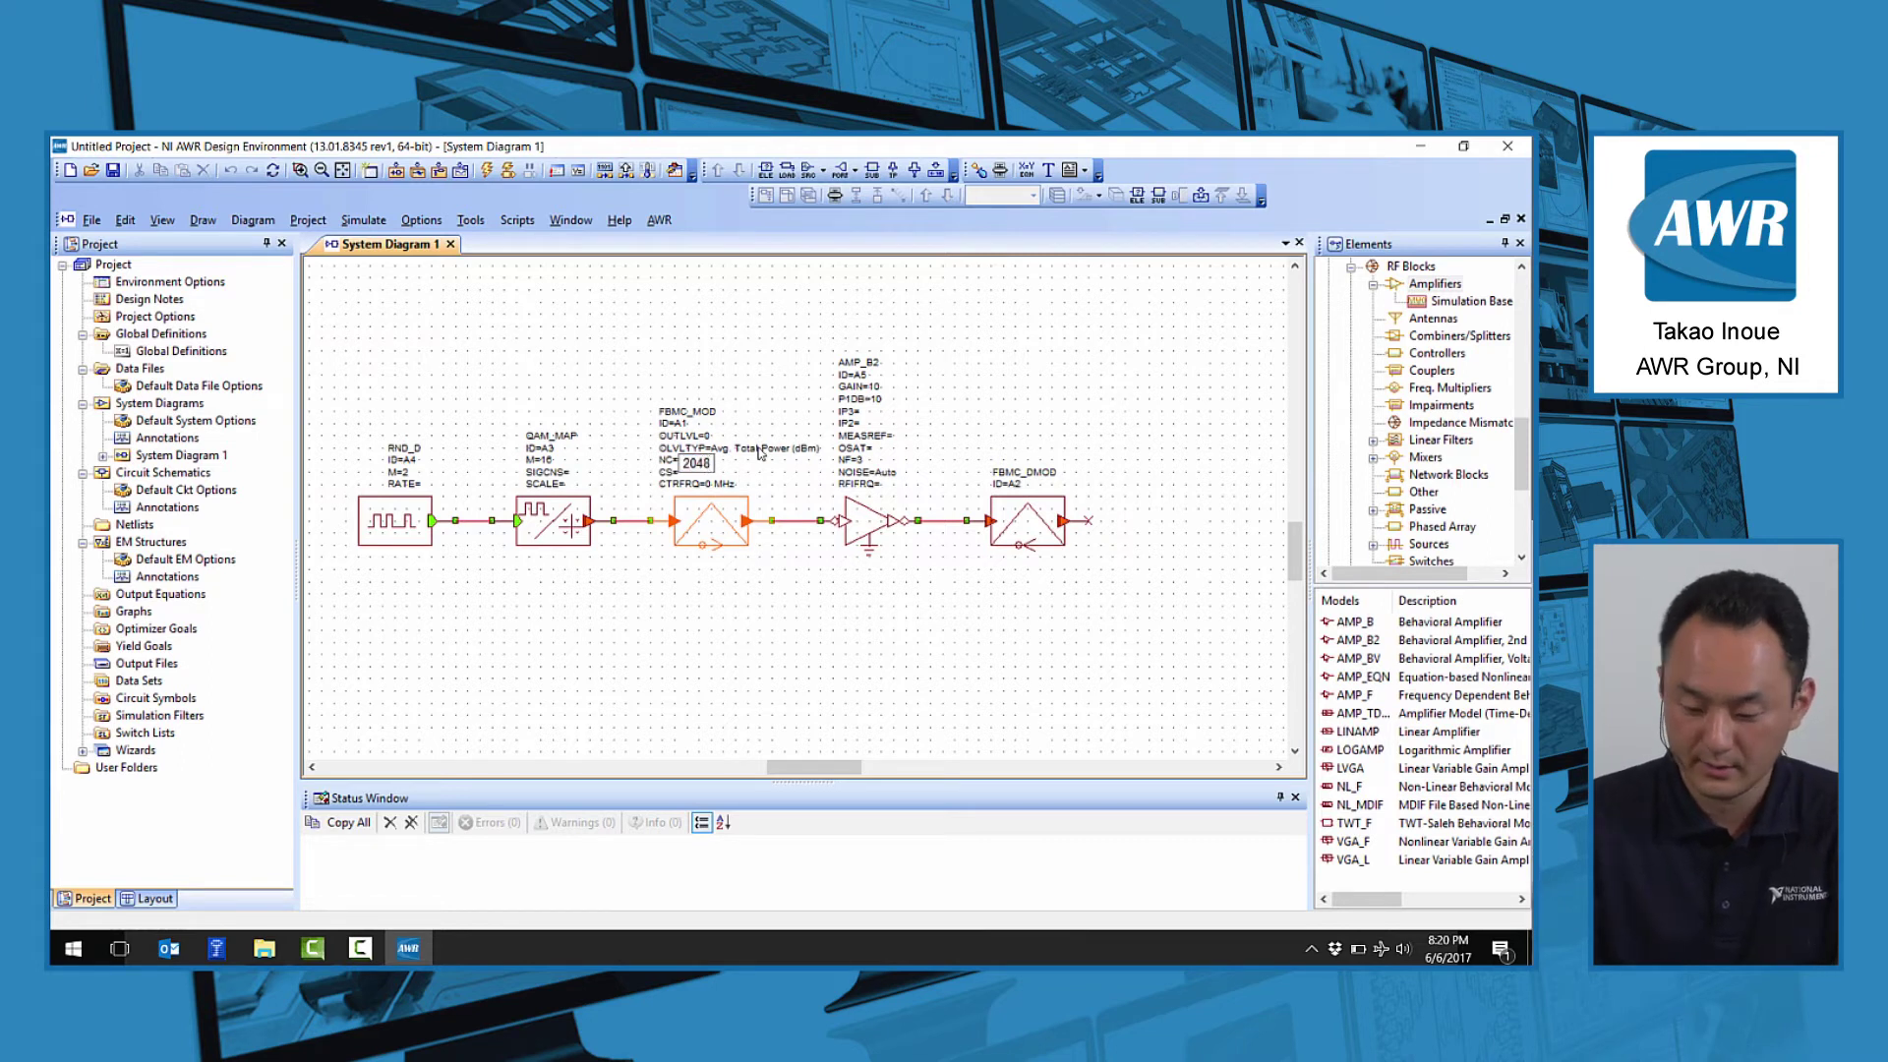
key(Return)
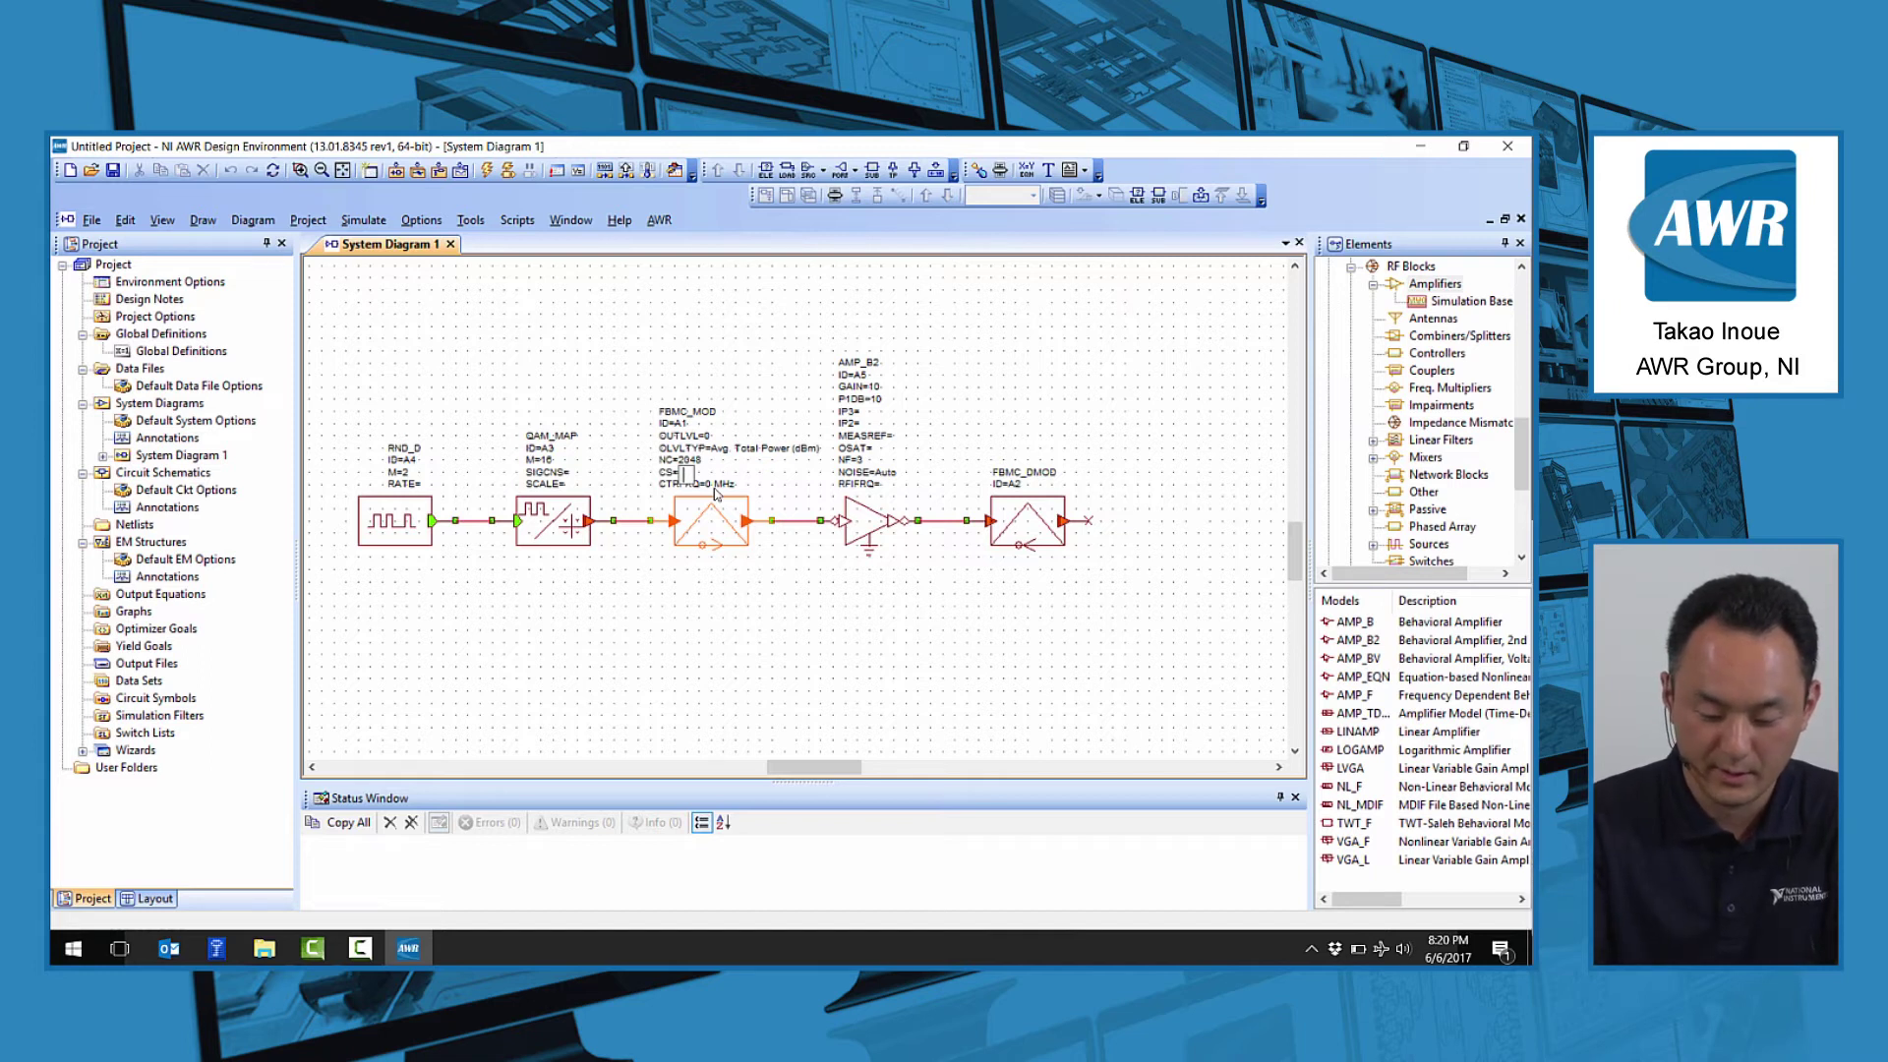
text(.120)
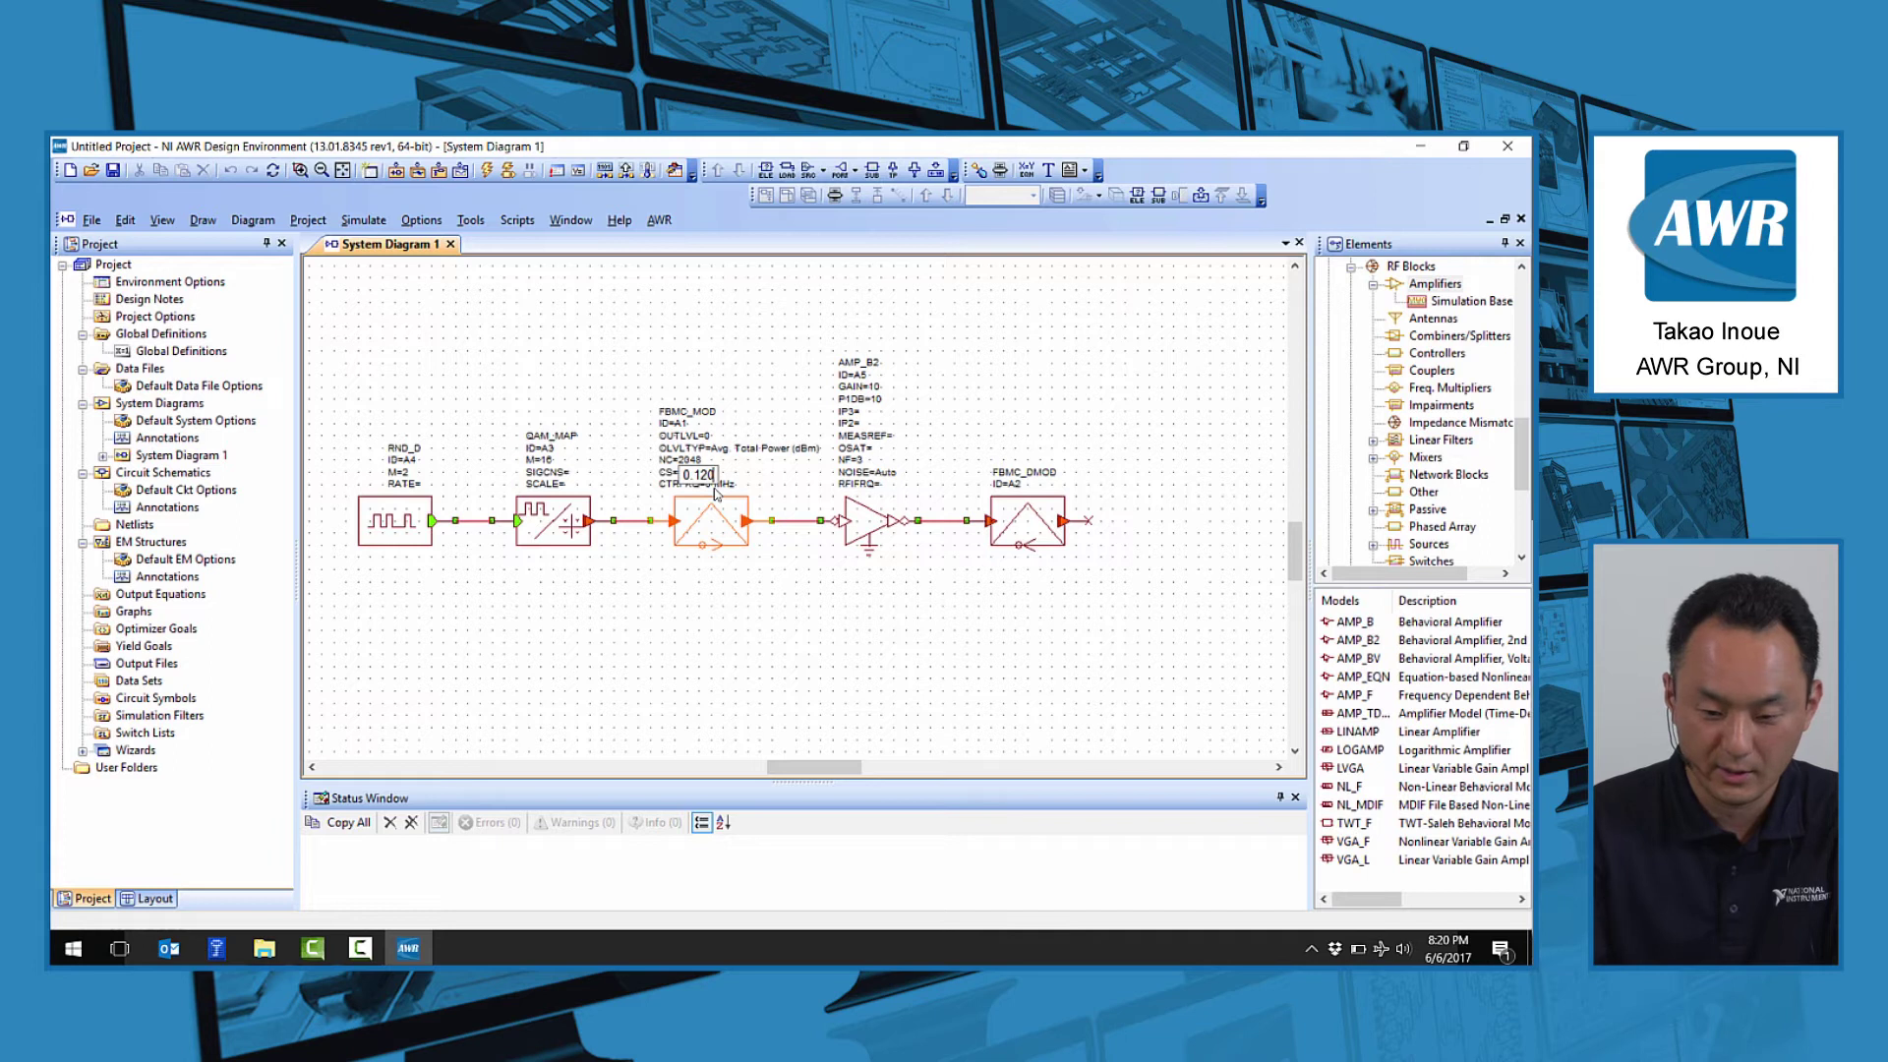
key(Return)
double_click(710, 486)
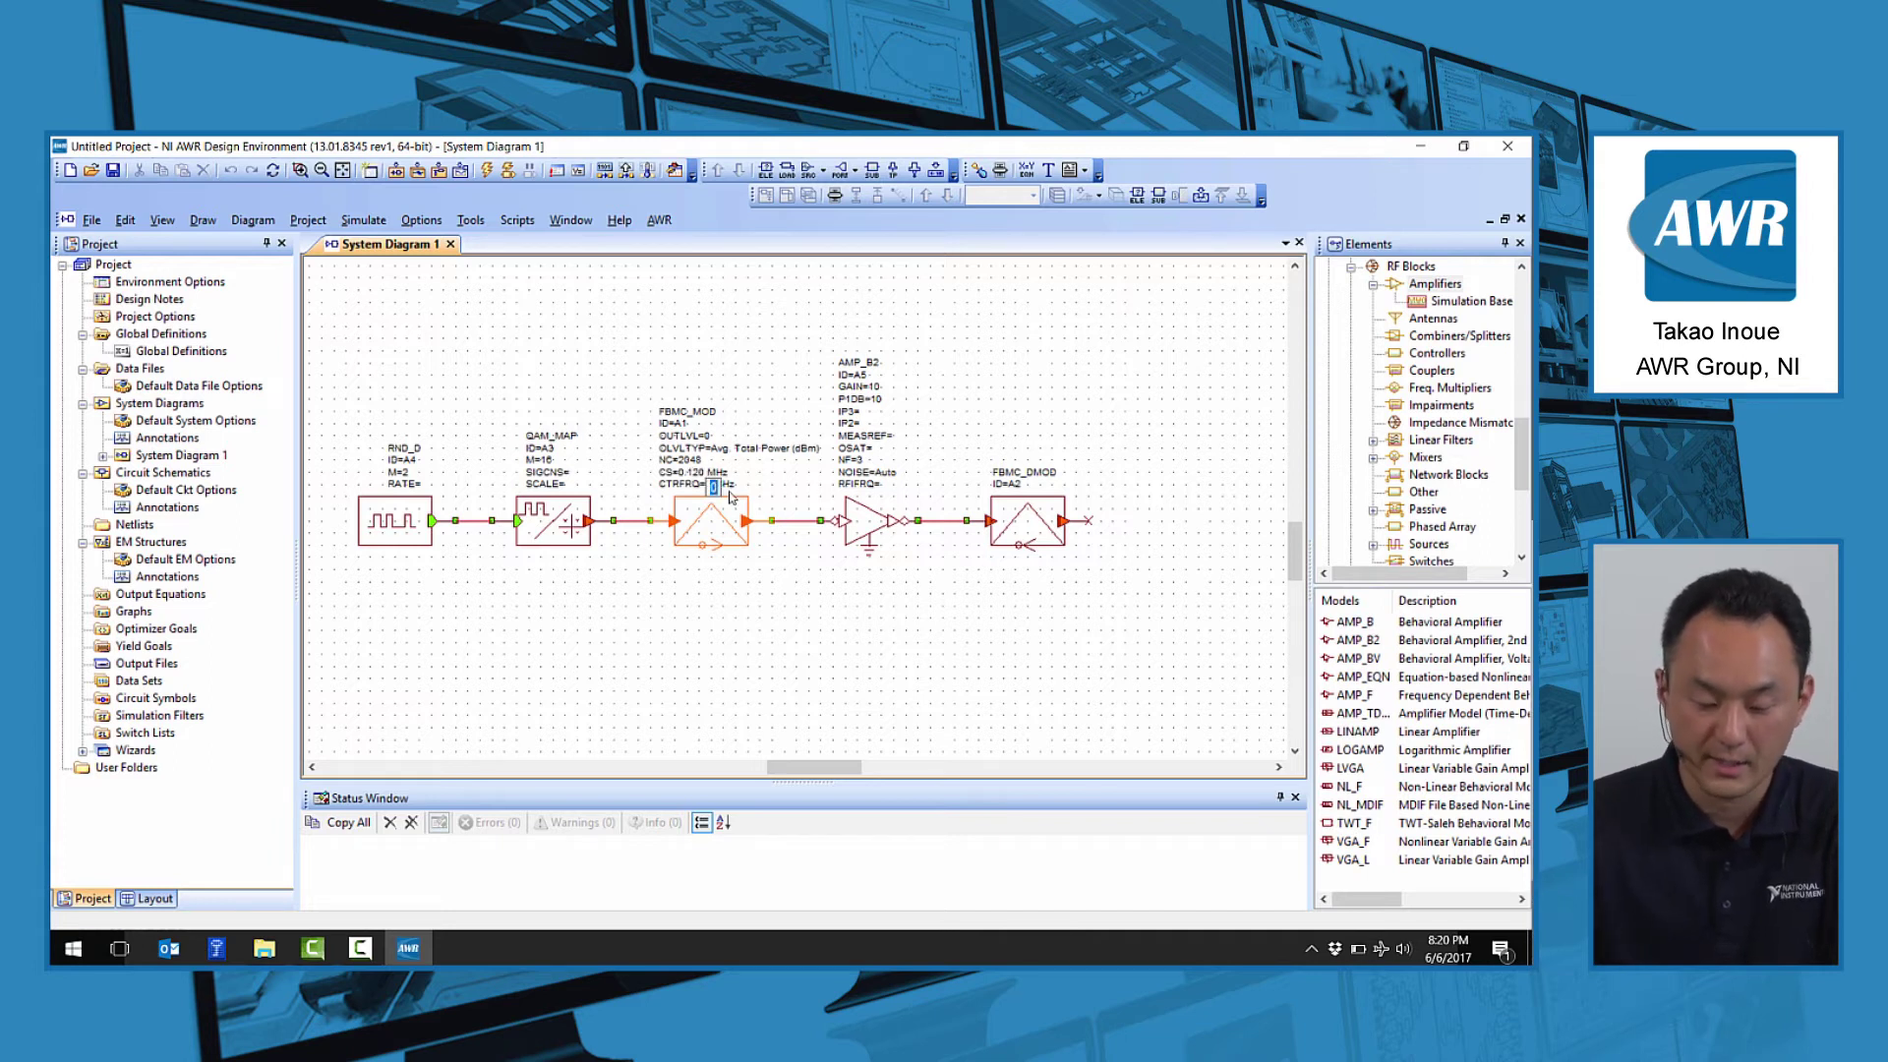
text(28000)
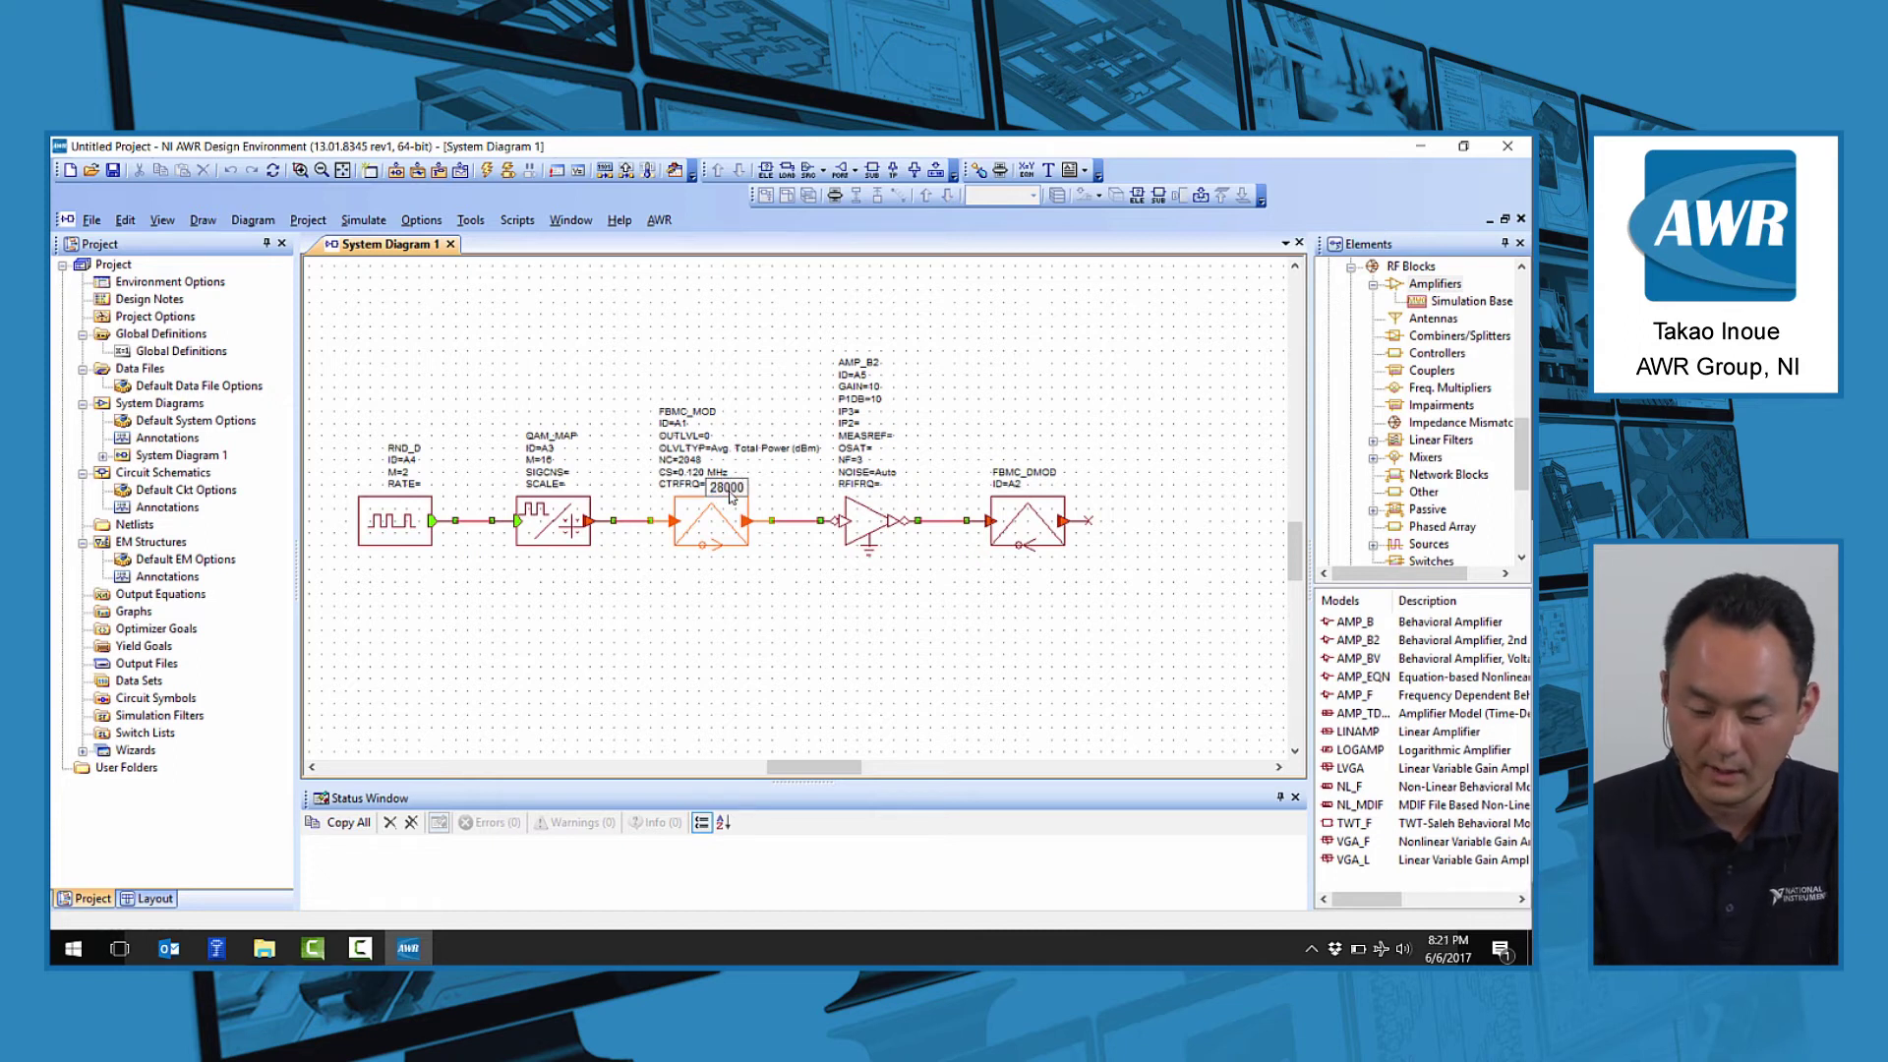
key(Return)
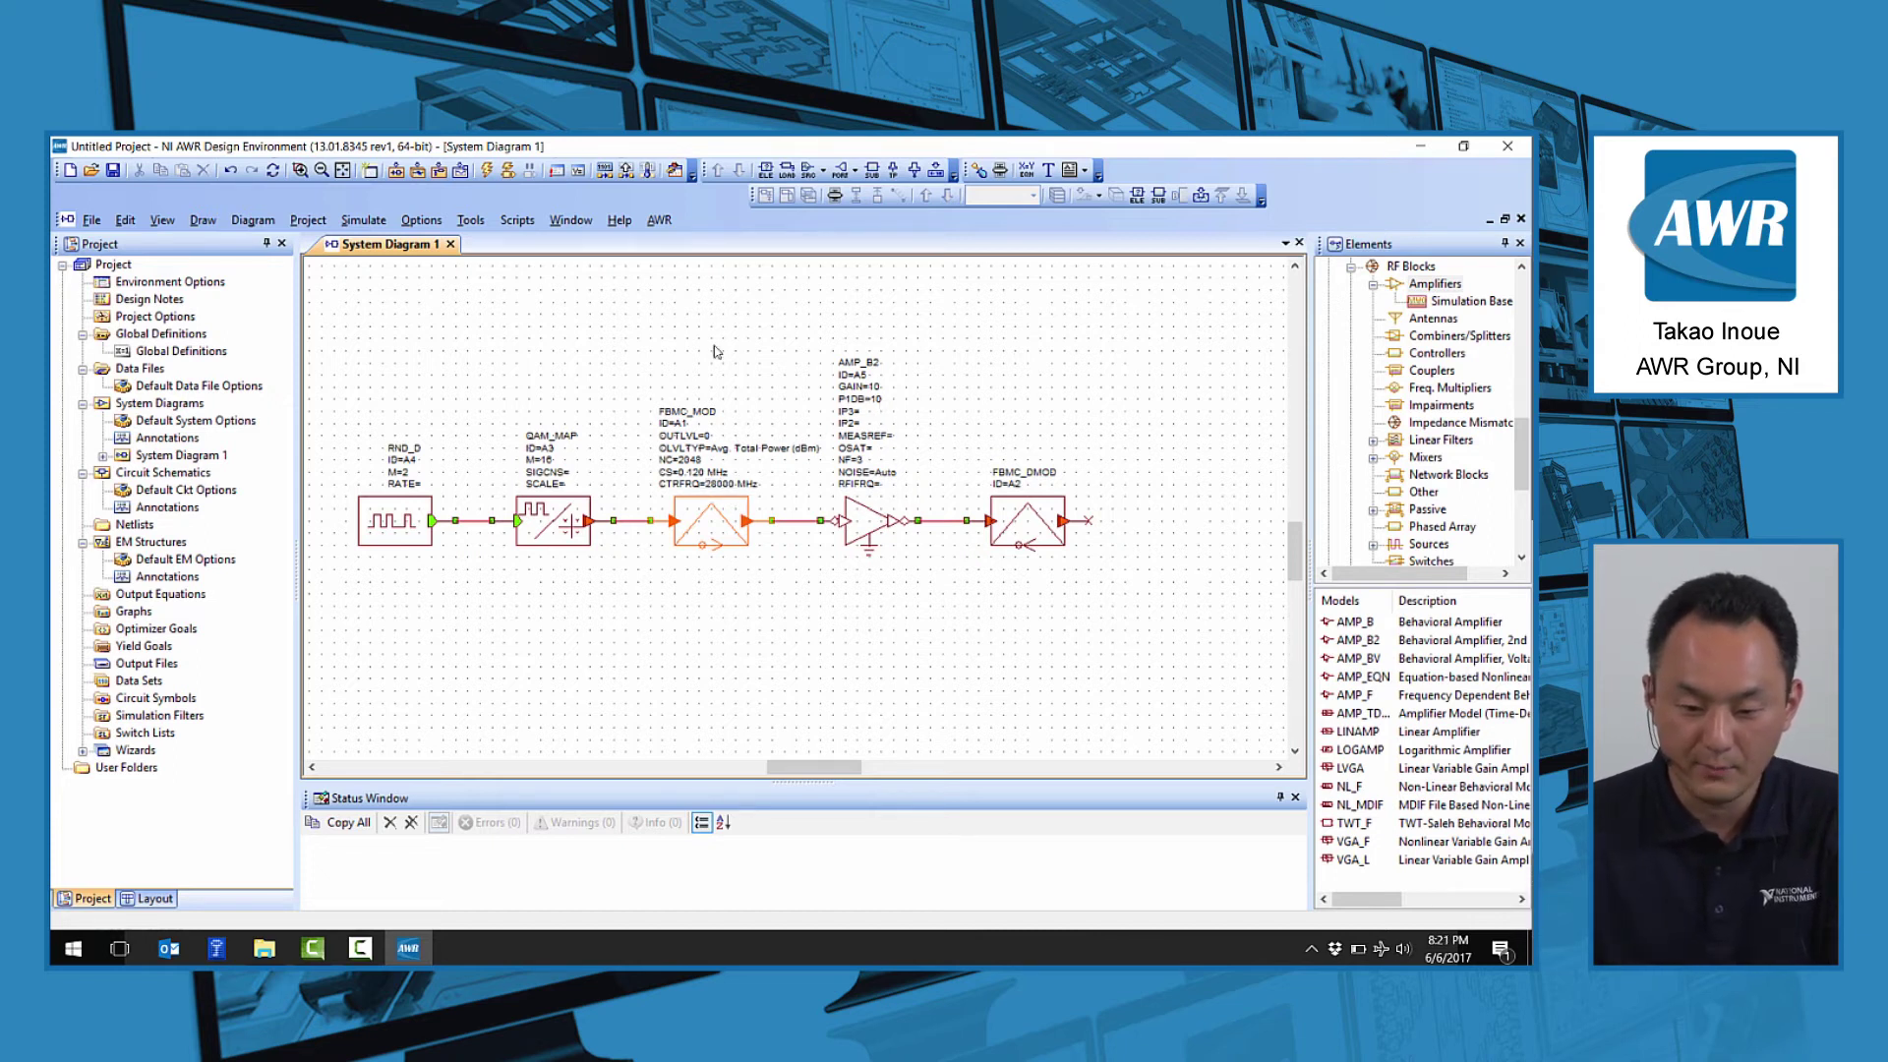
- Set the AMP_B2 amplifier's P1DB to 0
double_click(881, 401)
key(BackSpace)
key(Return)
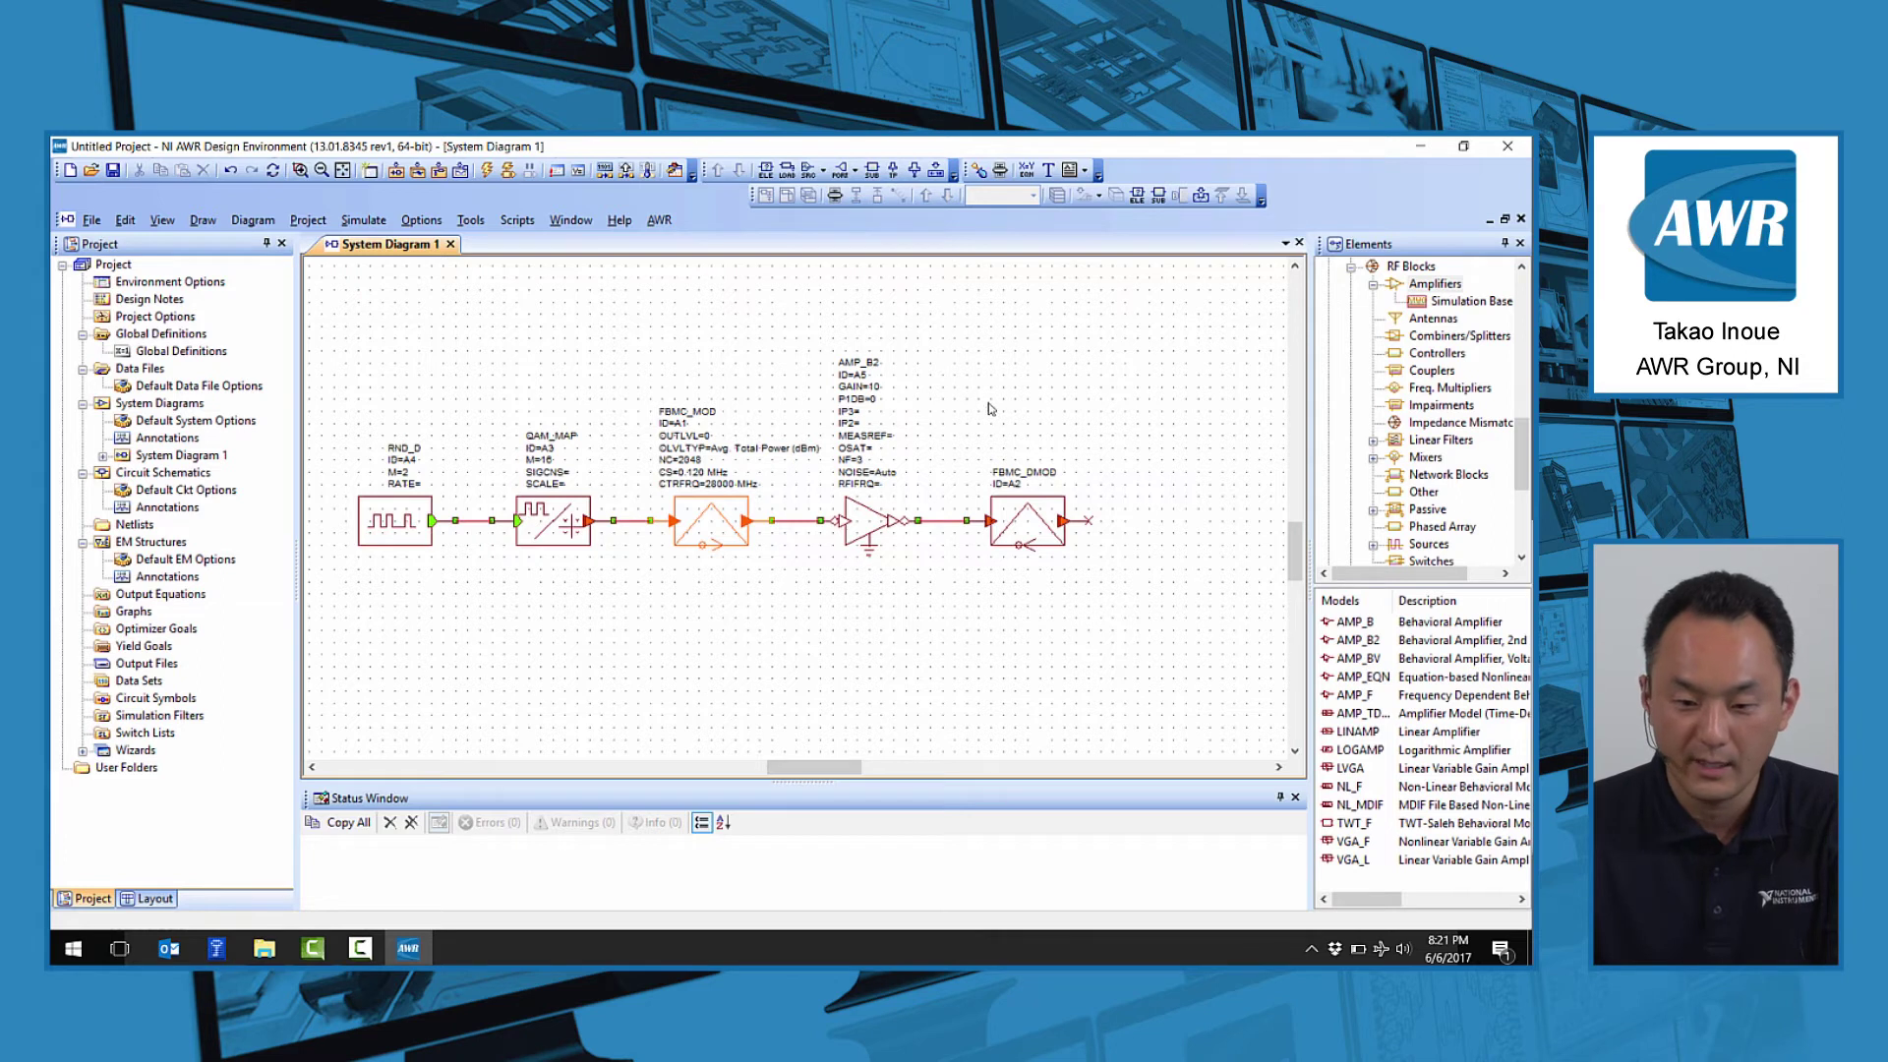
- Add test points TP1 before the amplifier, TP2 after it, and TP3 on FBMC_DMOD's output
click(897, 173)
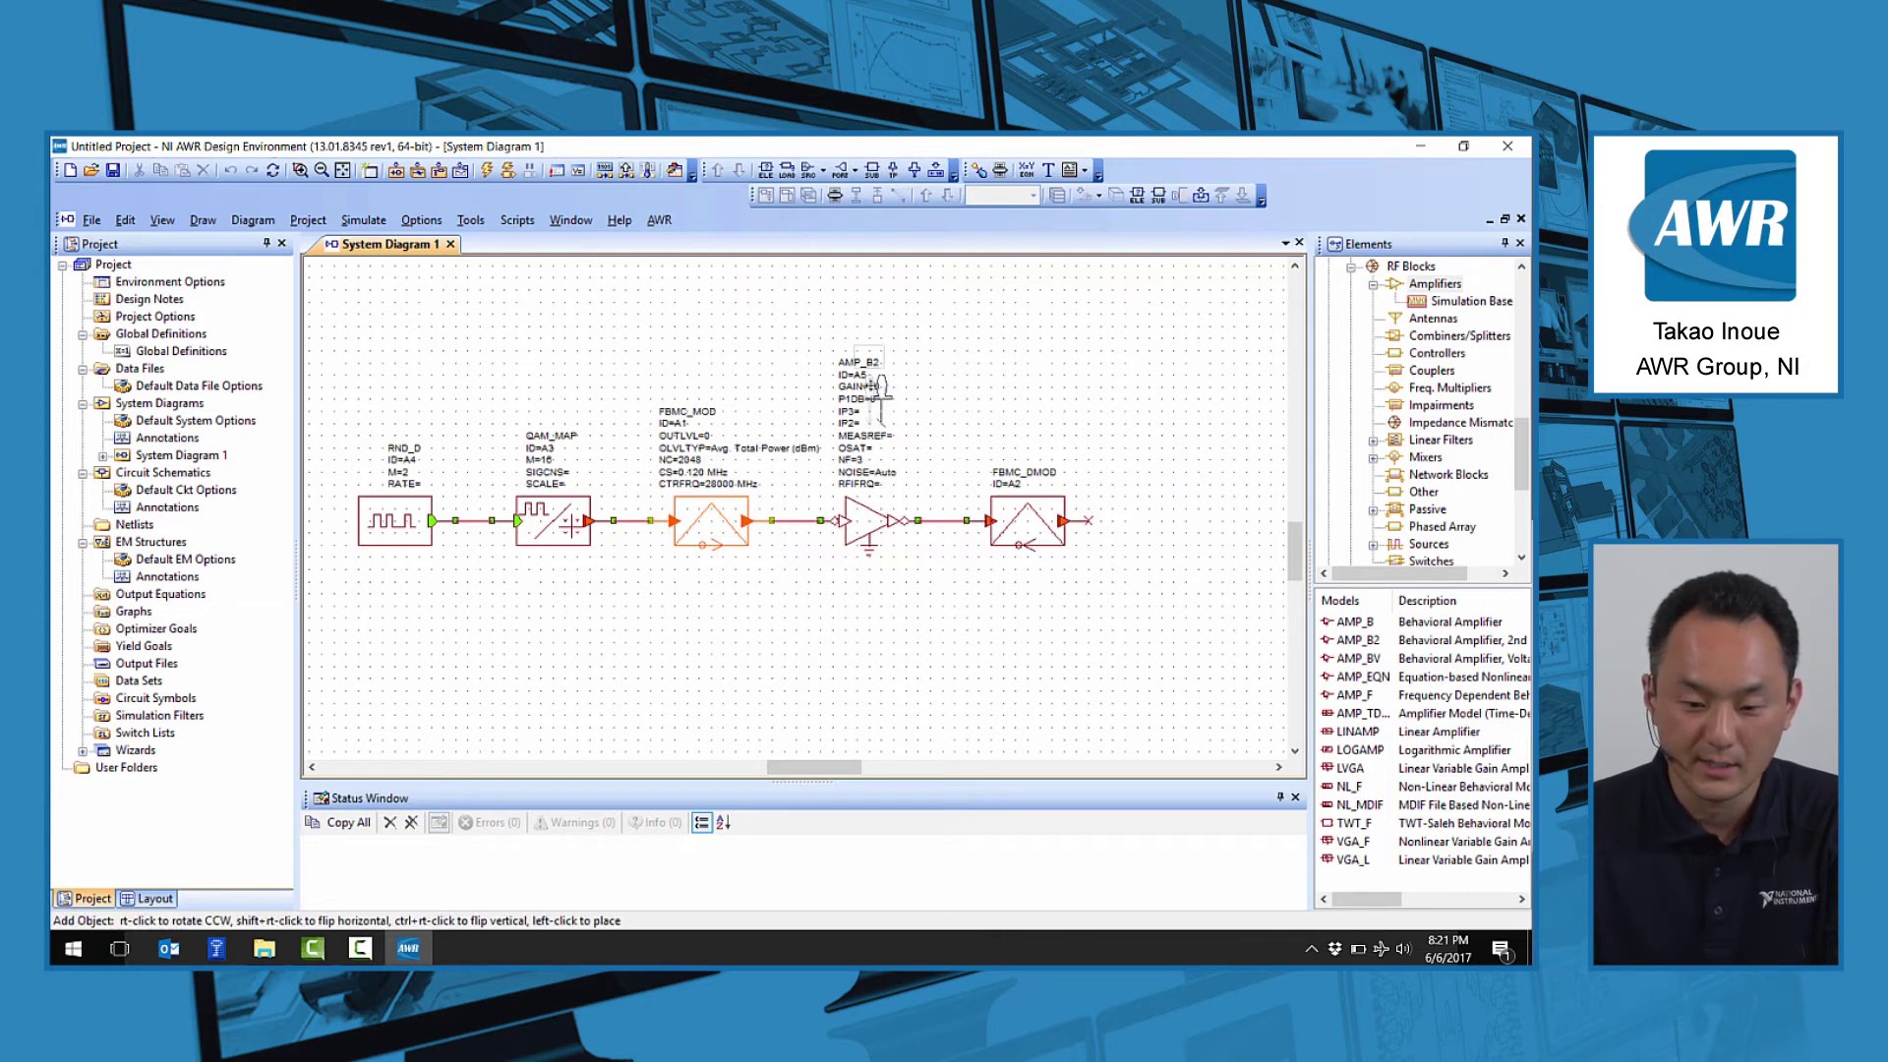
click(801, 375)
click(797, 411)
click(801, 523)
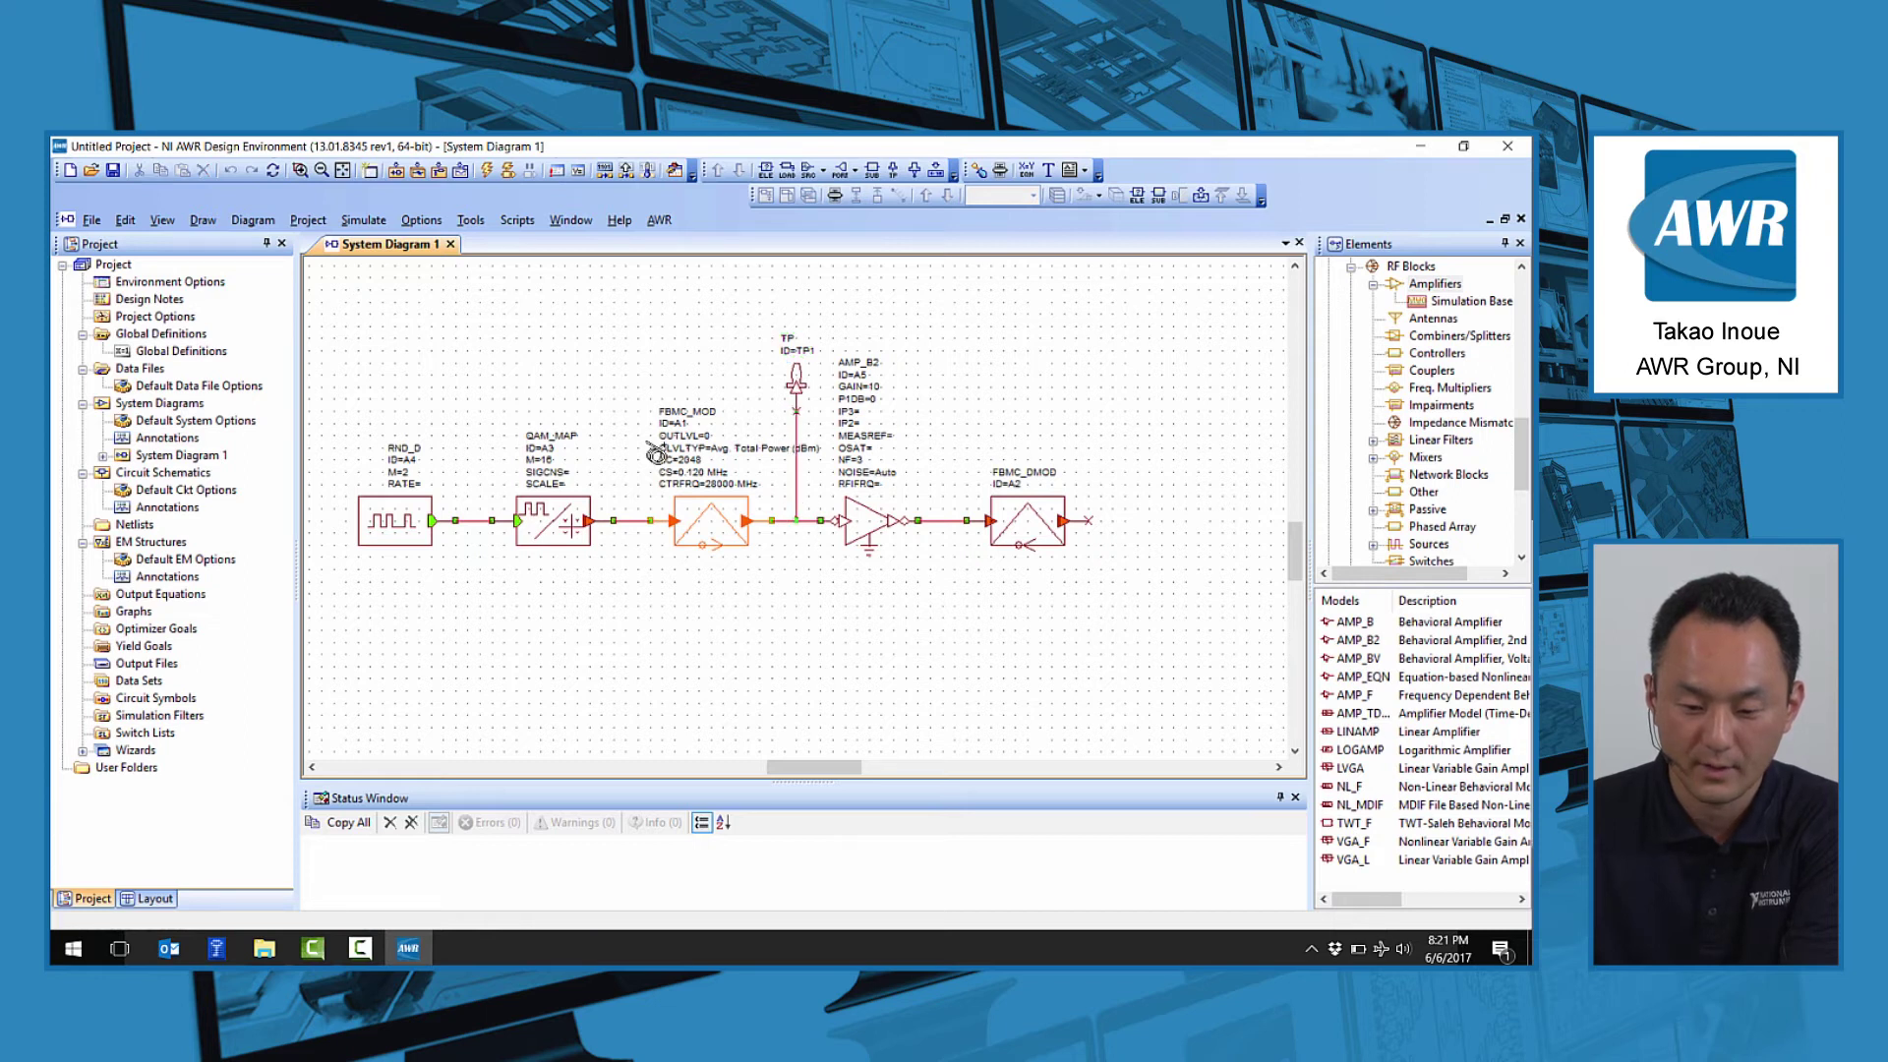
click(896, 173)
click(940, 382)
click(944, 520)
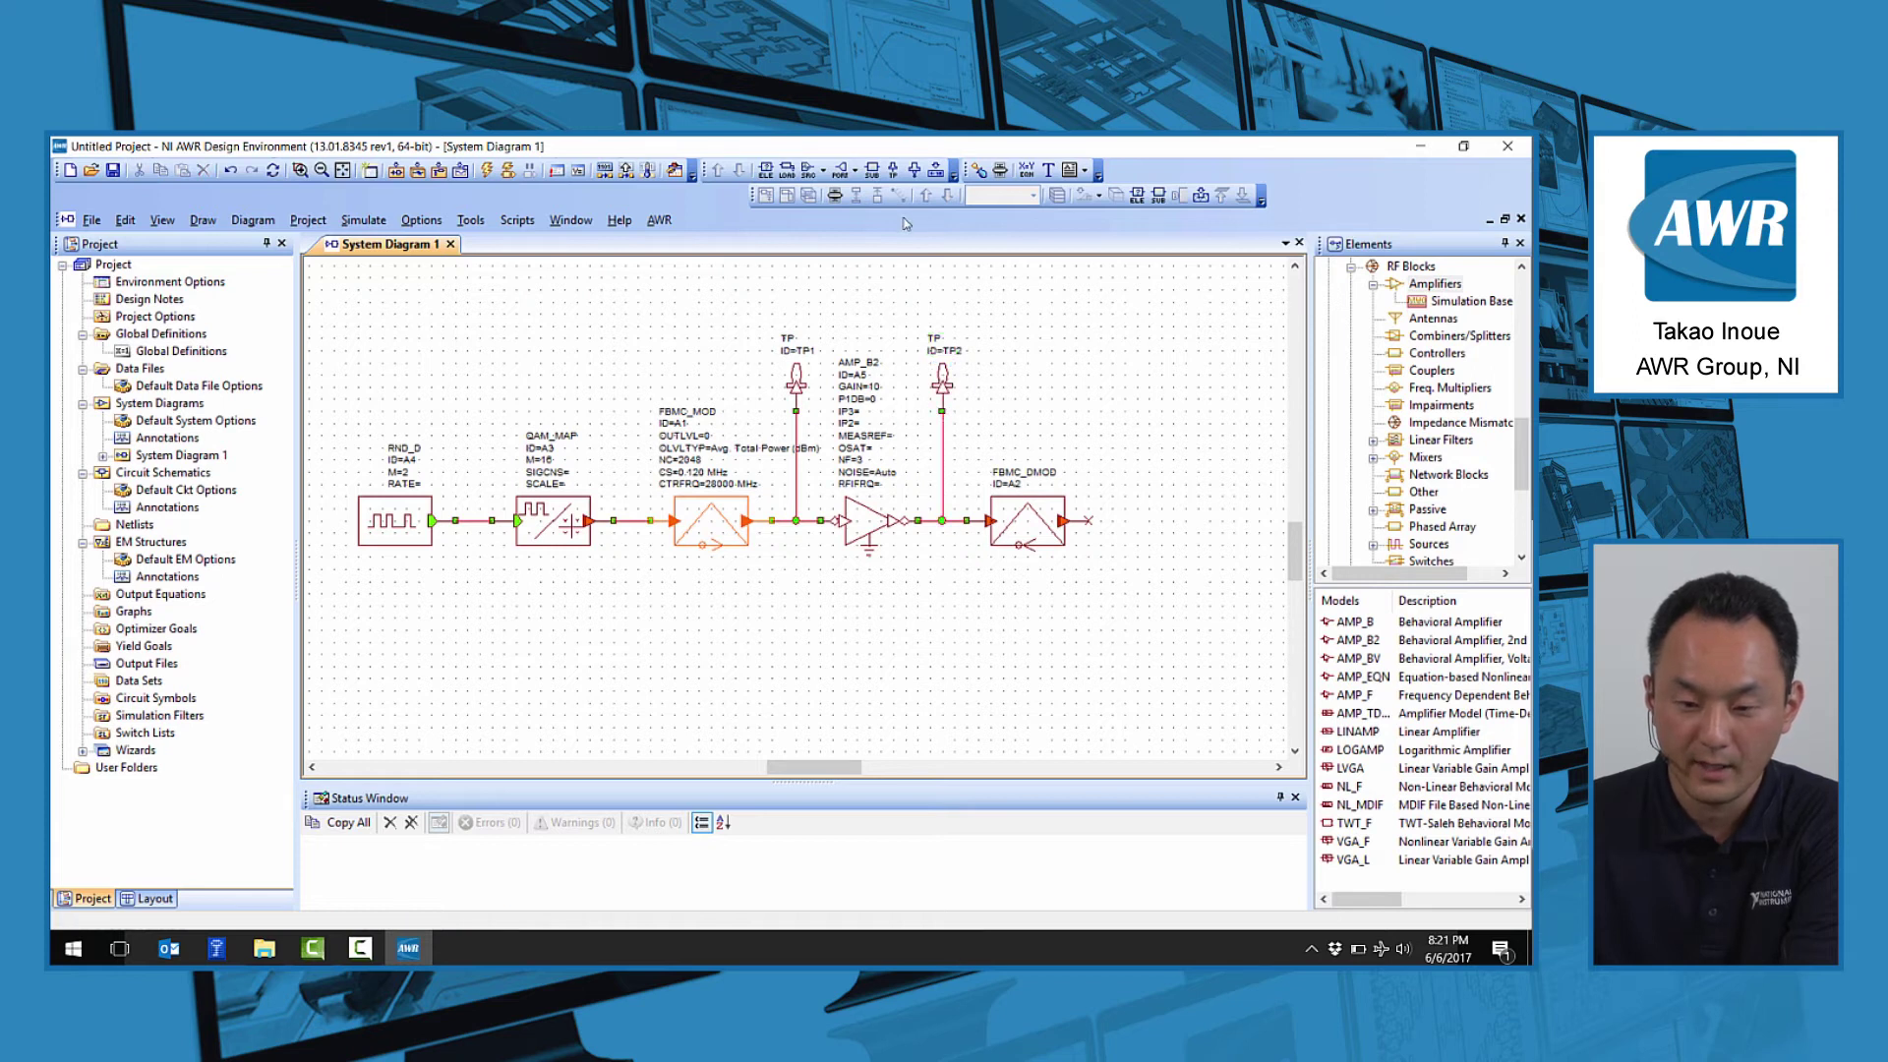
click(898, 174)
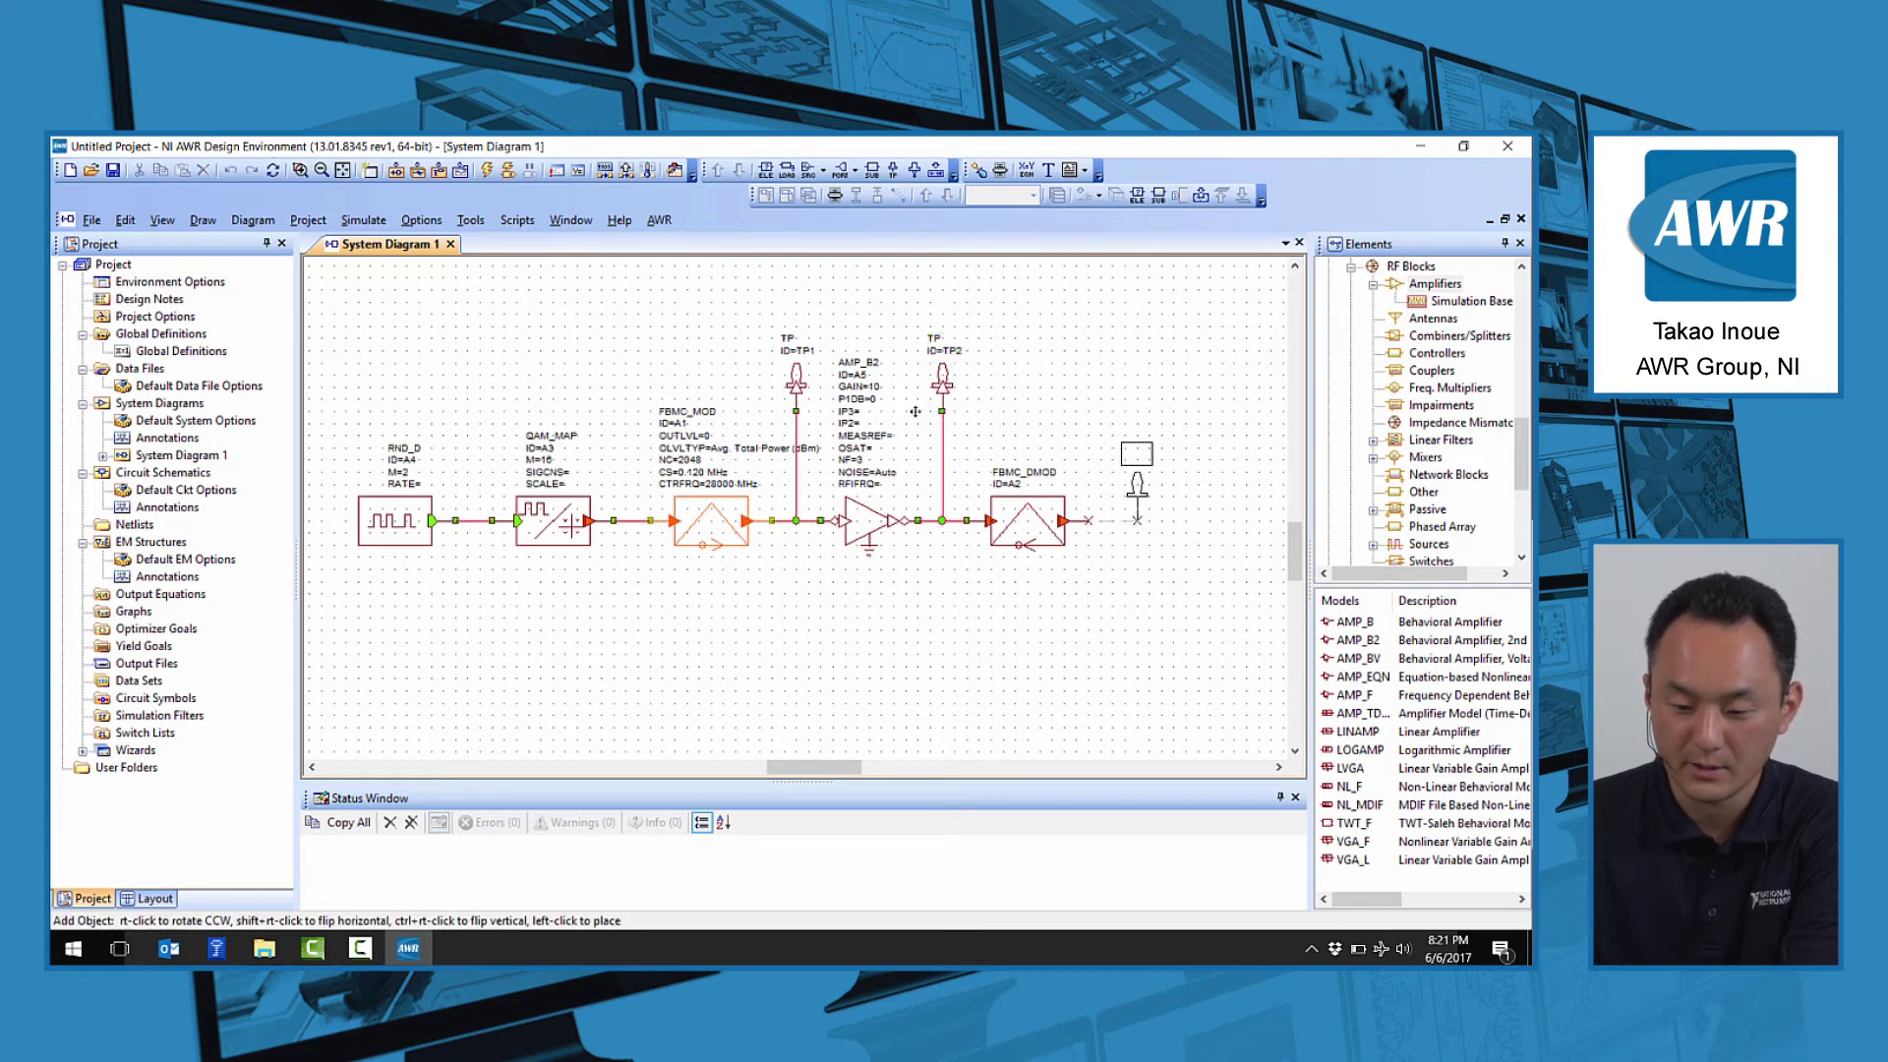
click(1137, 488)
click(1088, 520)
click(1137, 520)
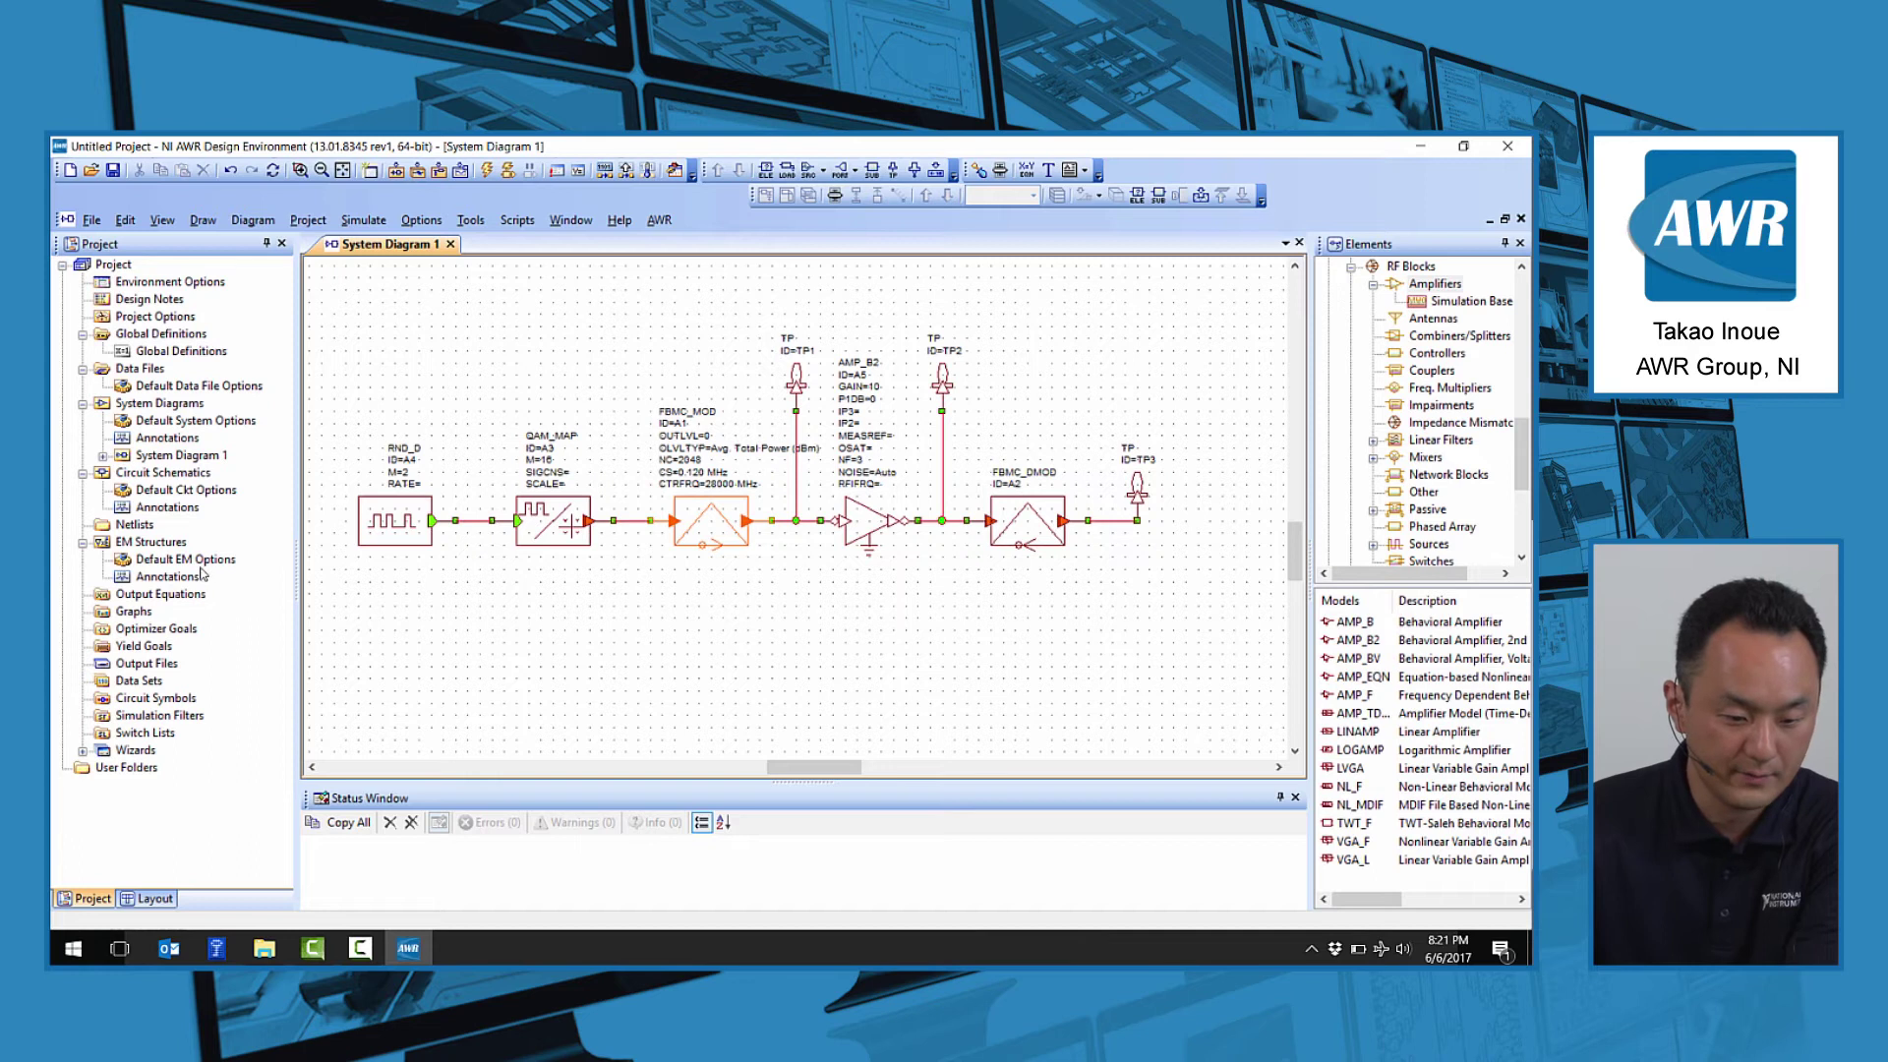
- Create a new graph named Spectrum
right_click(147, 616)
click(172, 629)
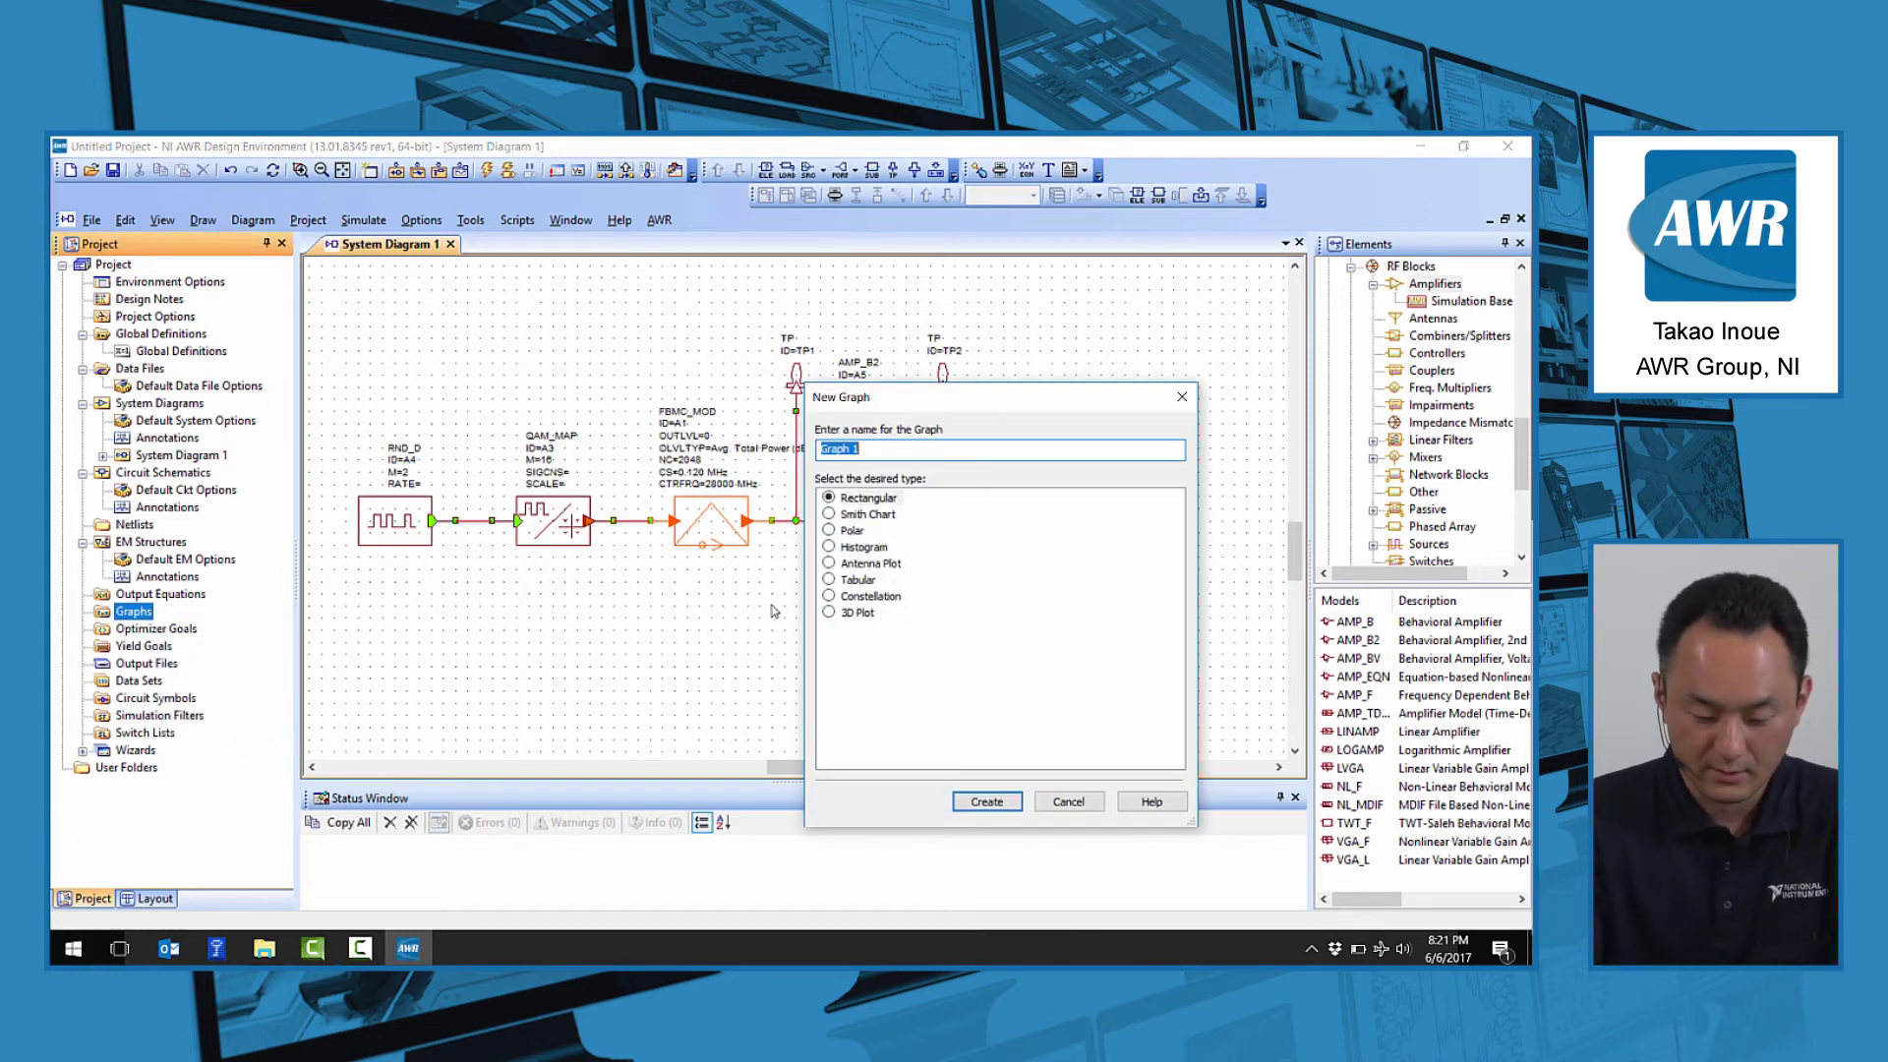
text(Spectrum)
key(Return)
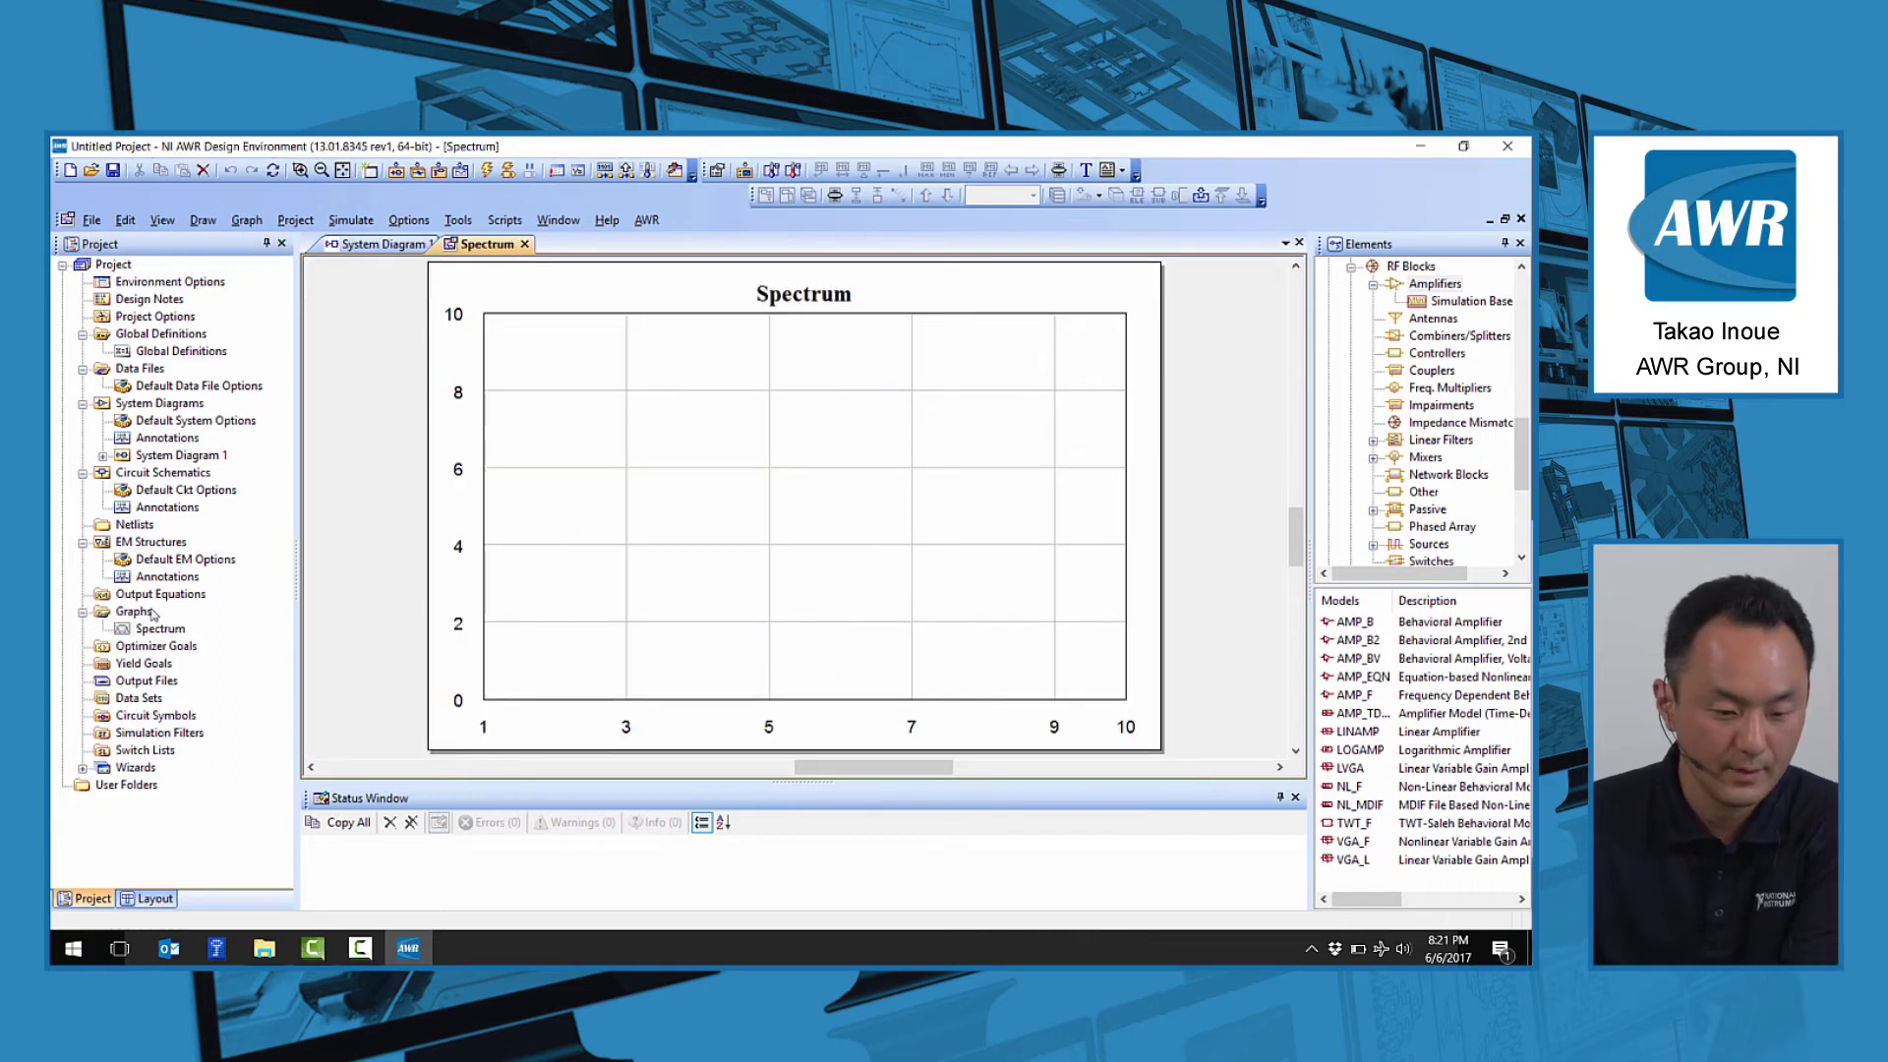
- Add a System > Spectrum PWR_SPEC measurement at TP.TP1 in dBm to Spectrum and run the simulation
right_click(145, 626)
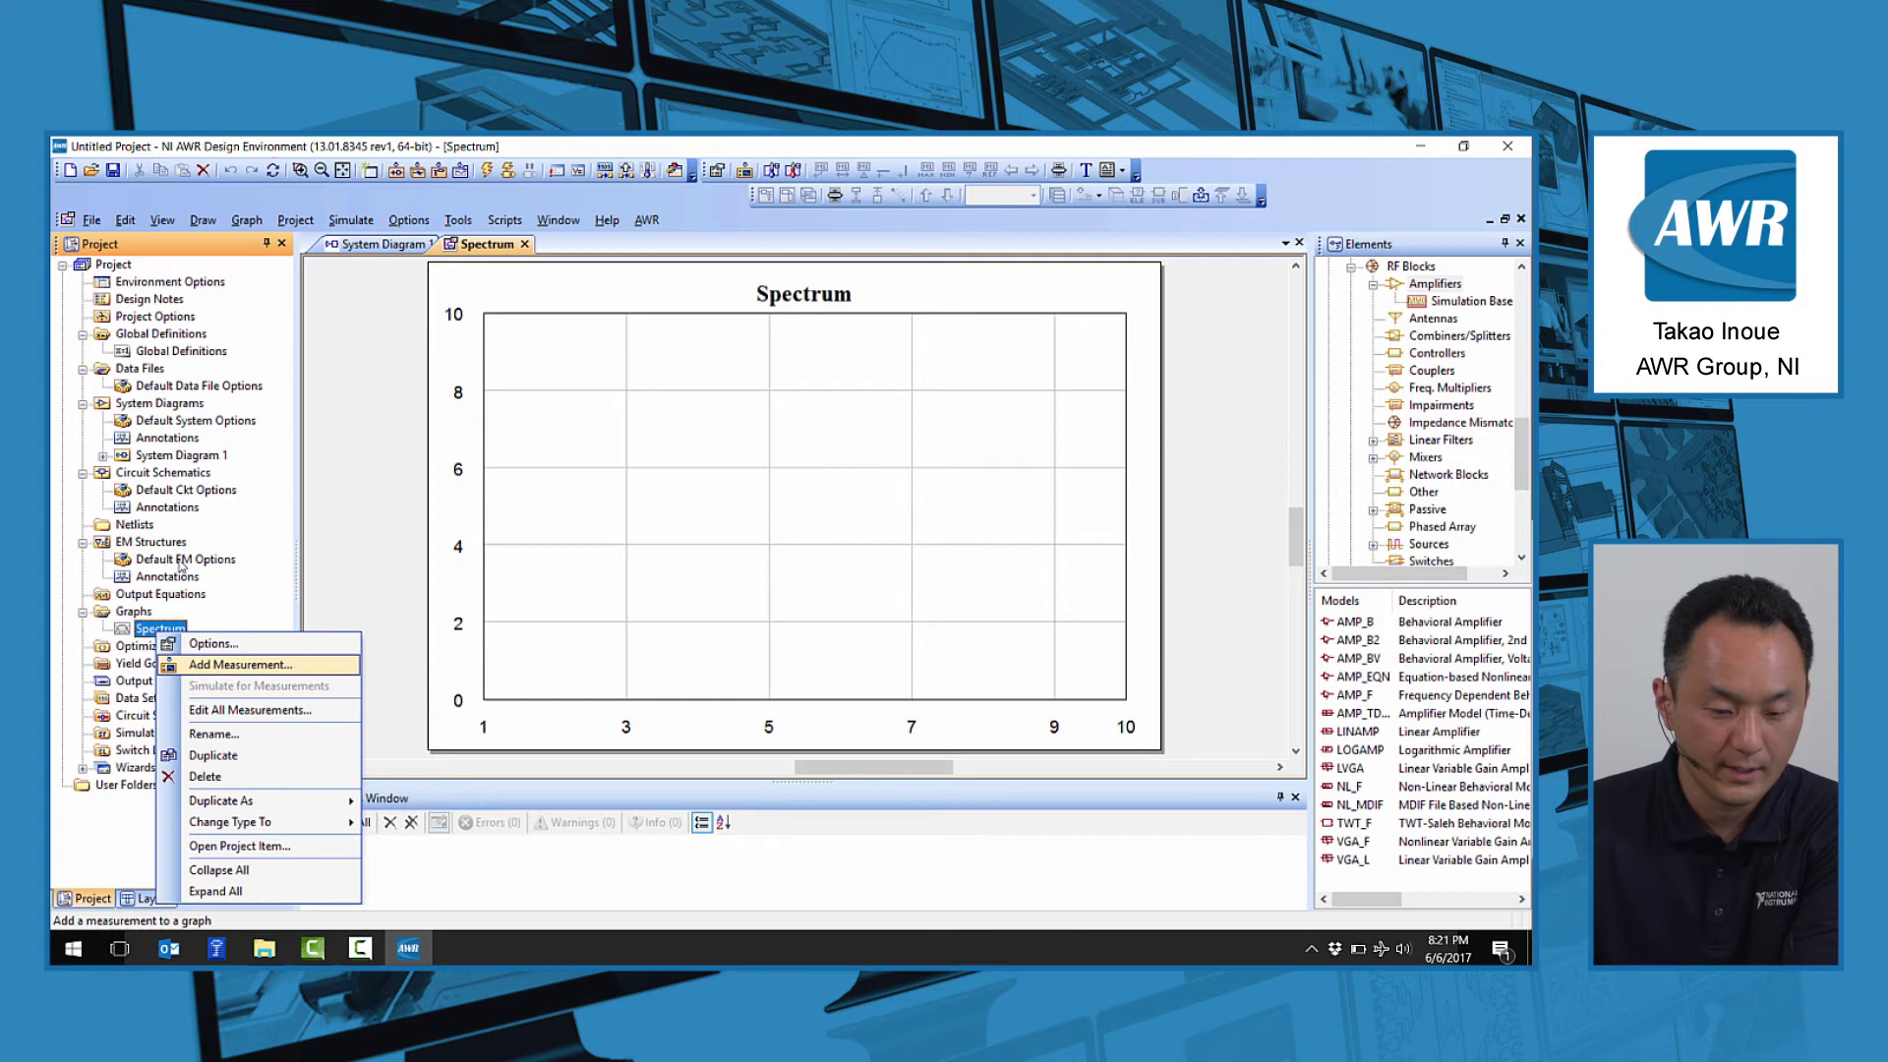
click(207, 658)
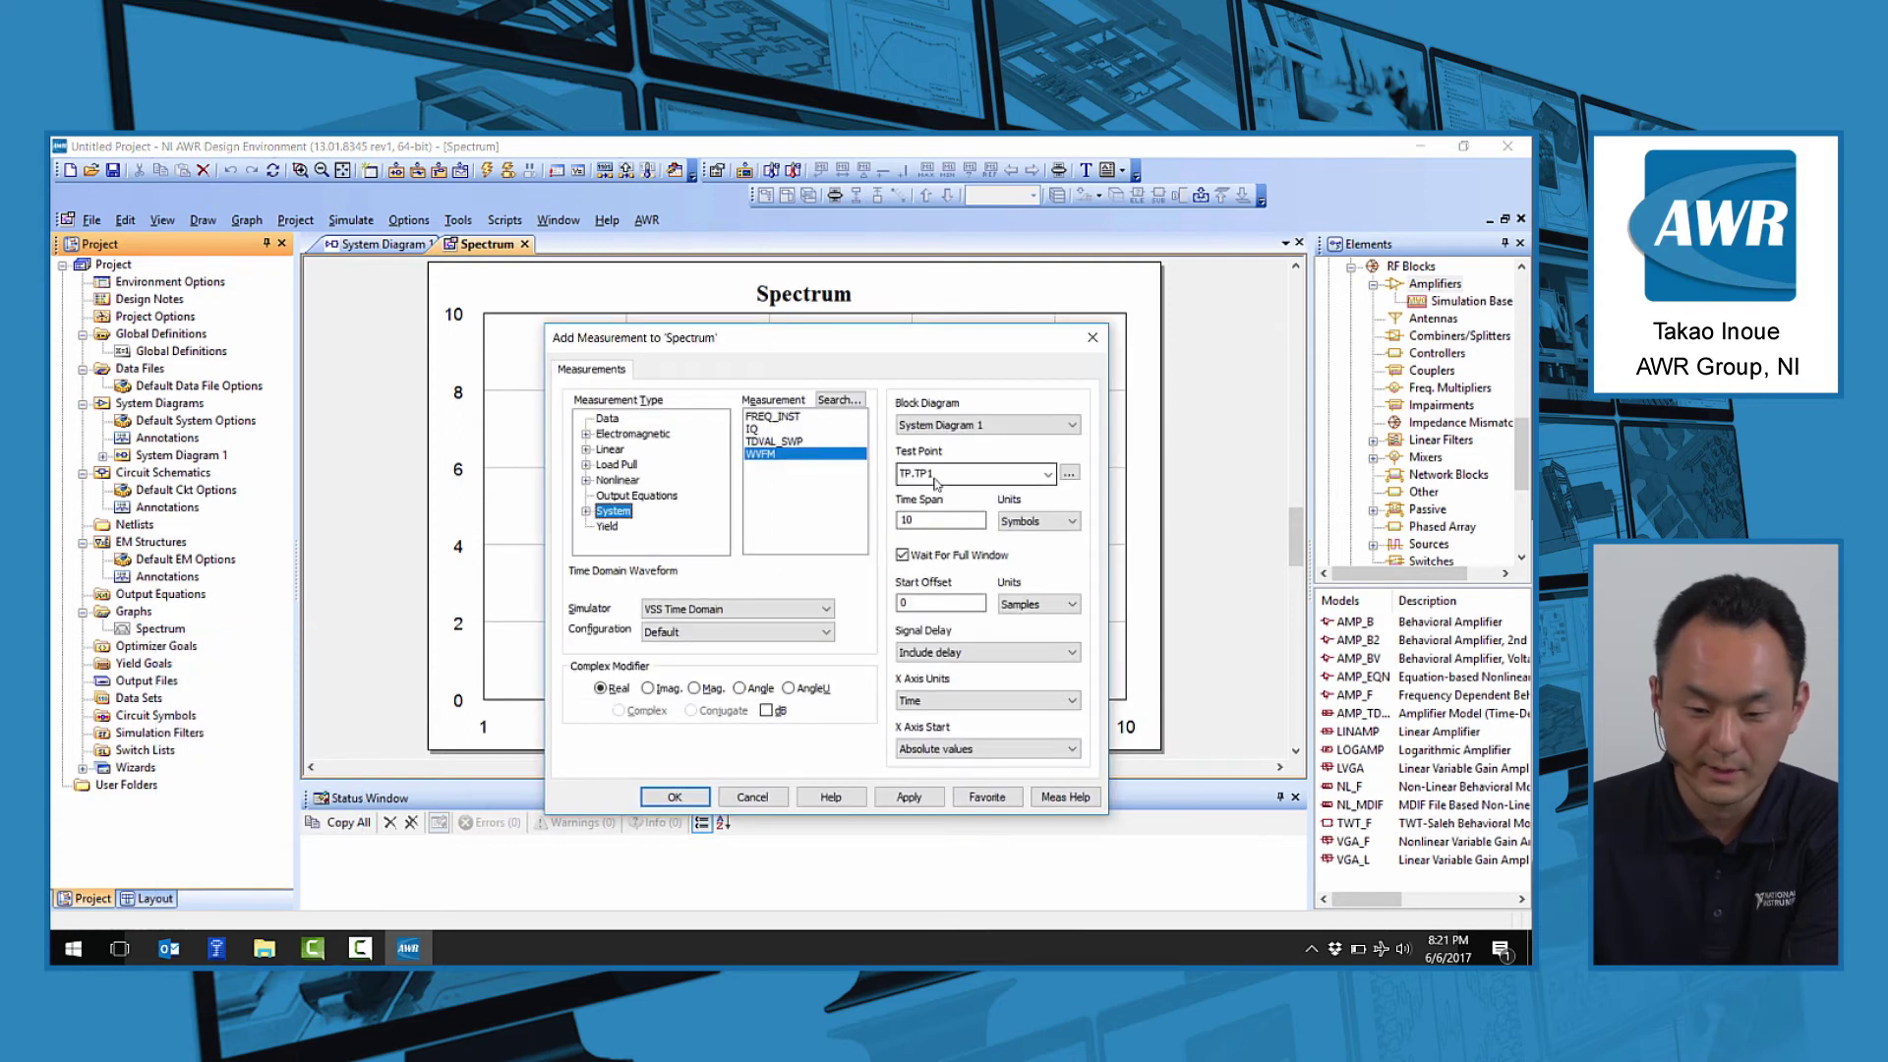
double_click(613, 511)
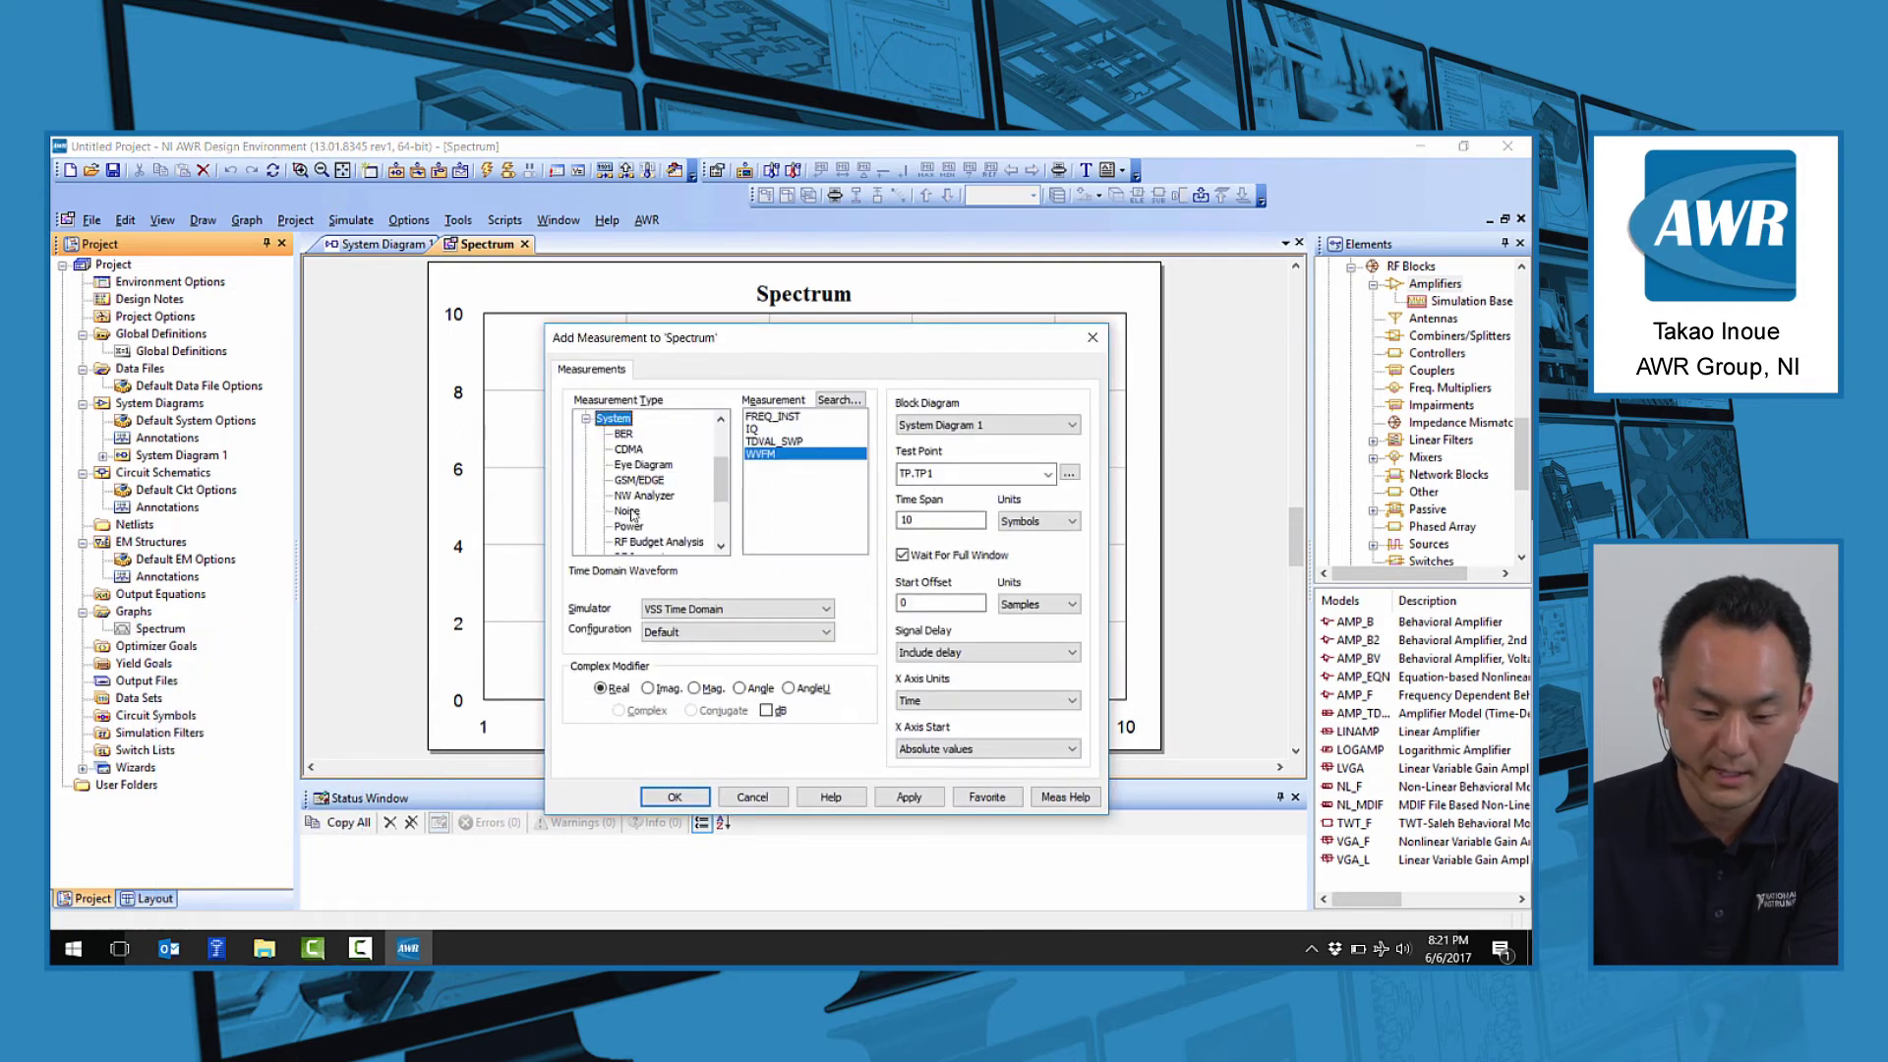
scroll(632, 516, down, 2)
click(635, 482)
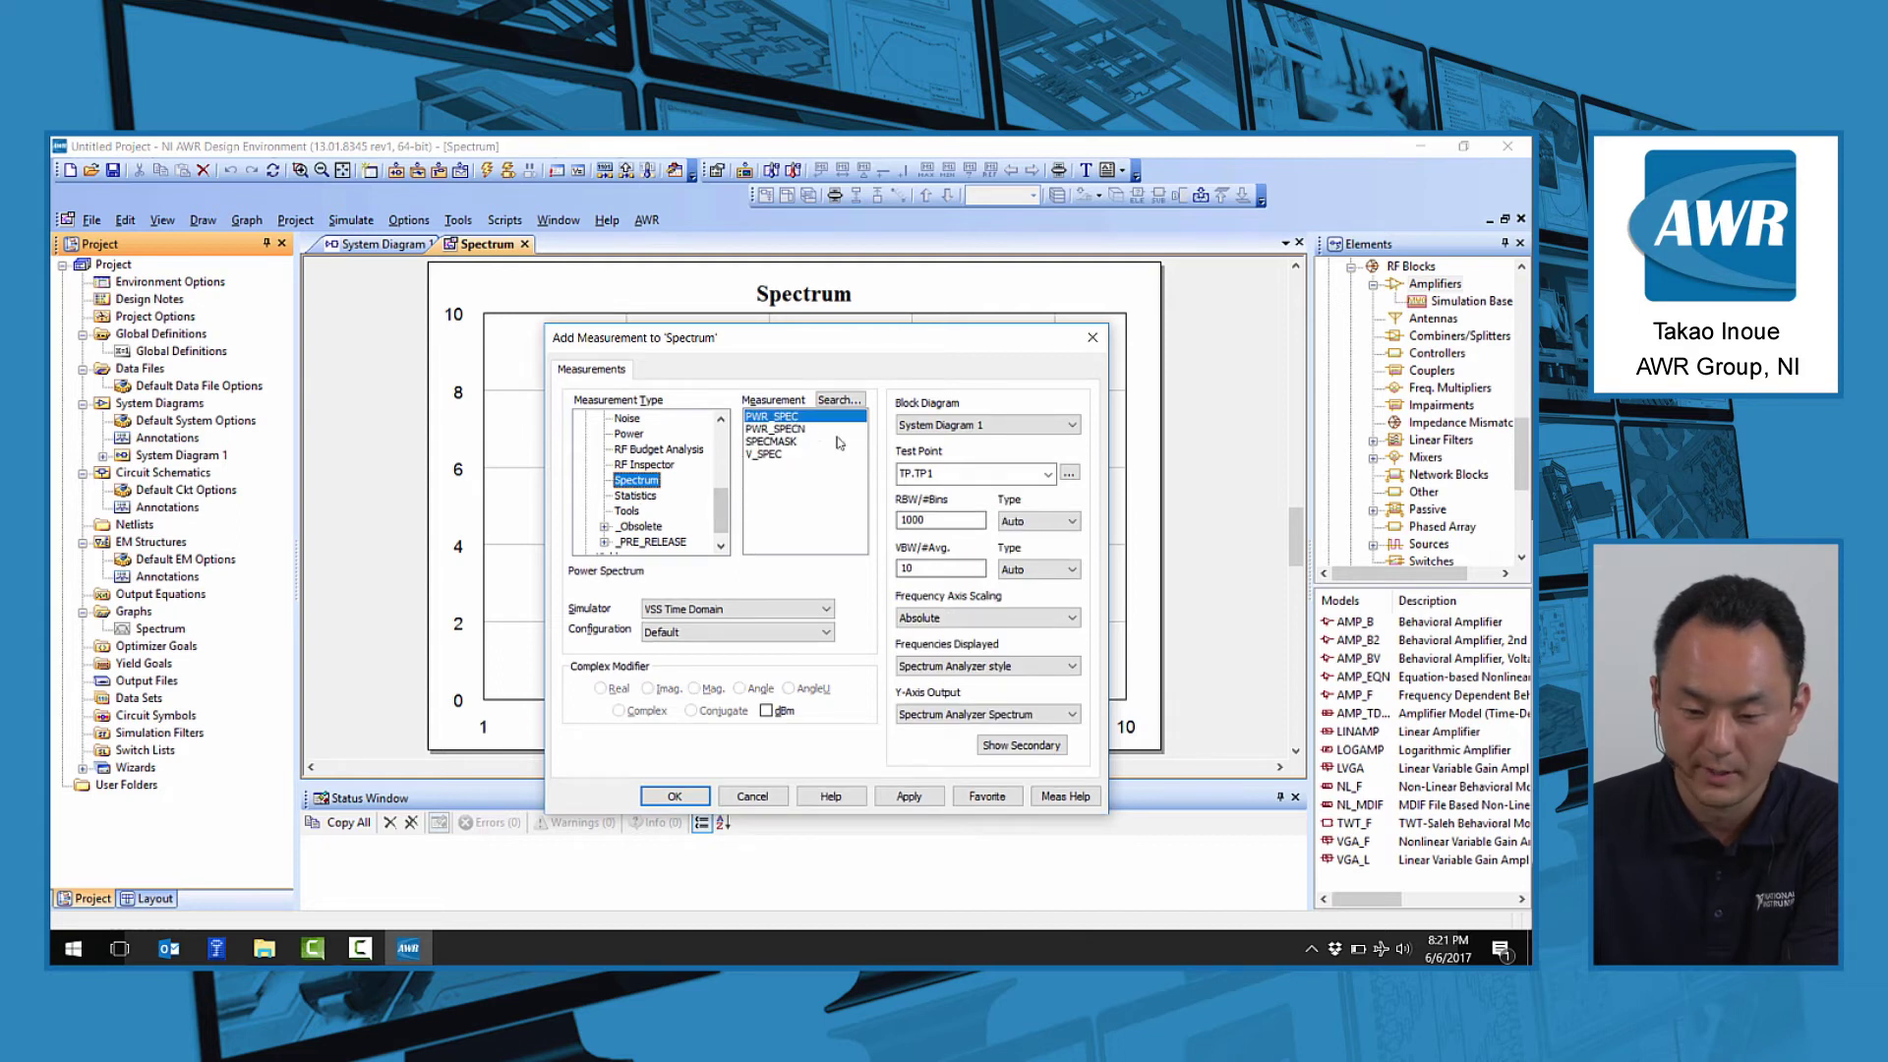
click(767, 711)
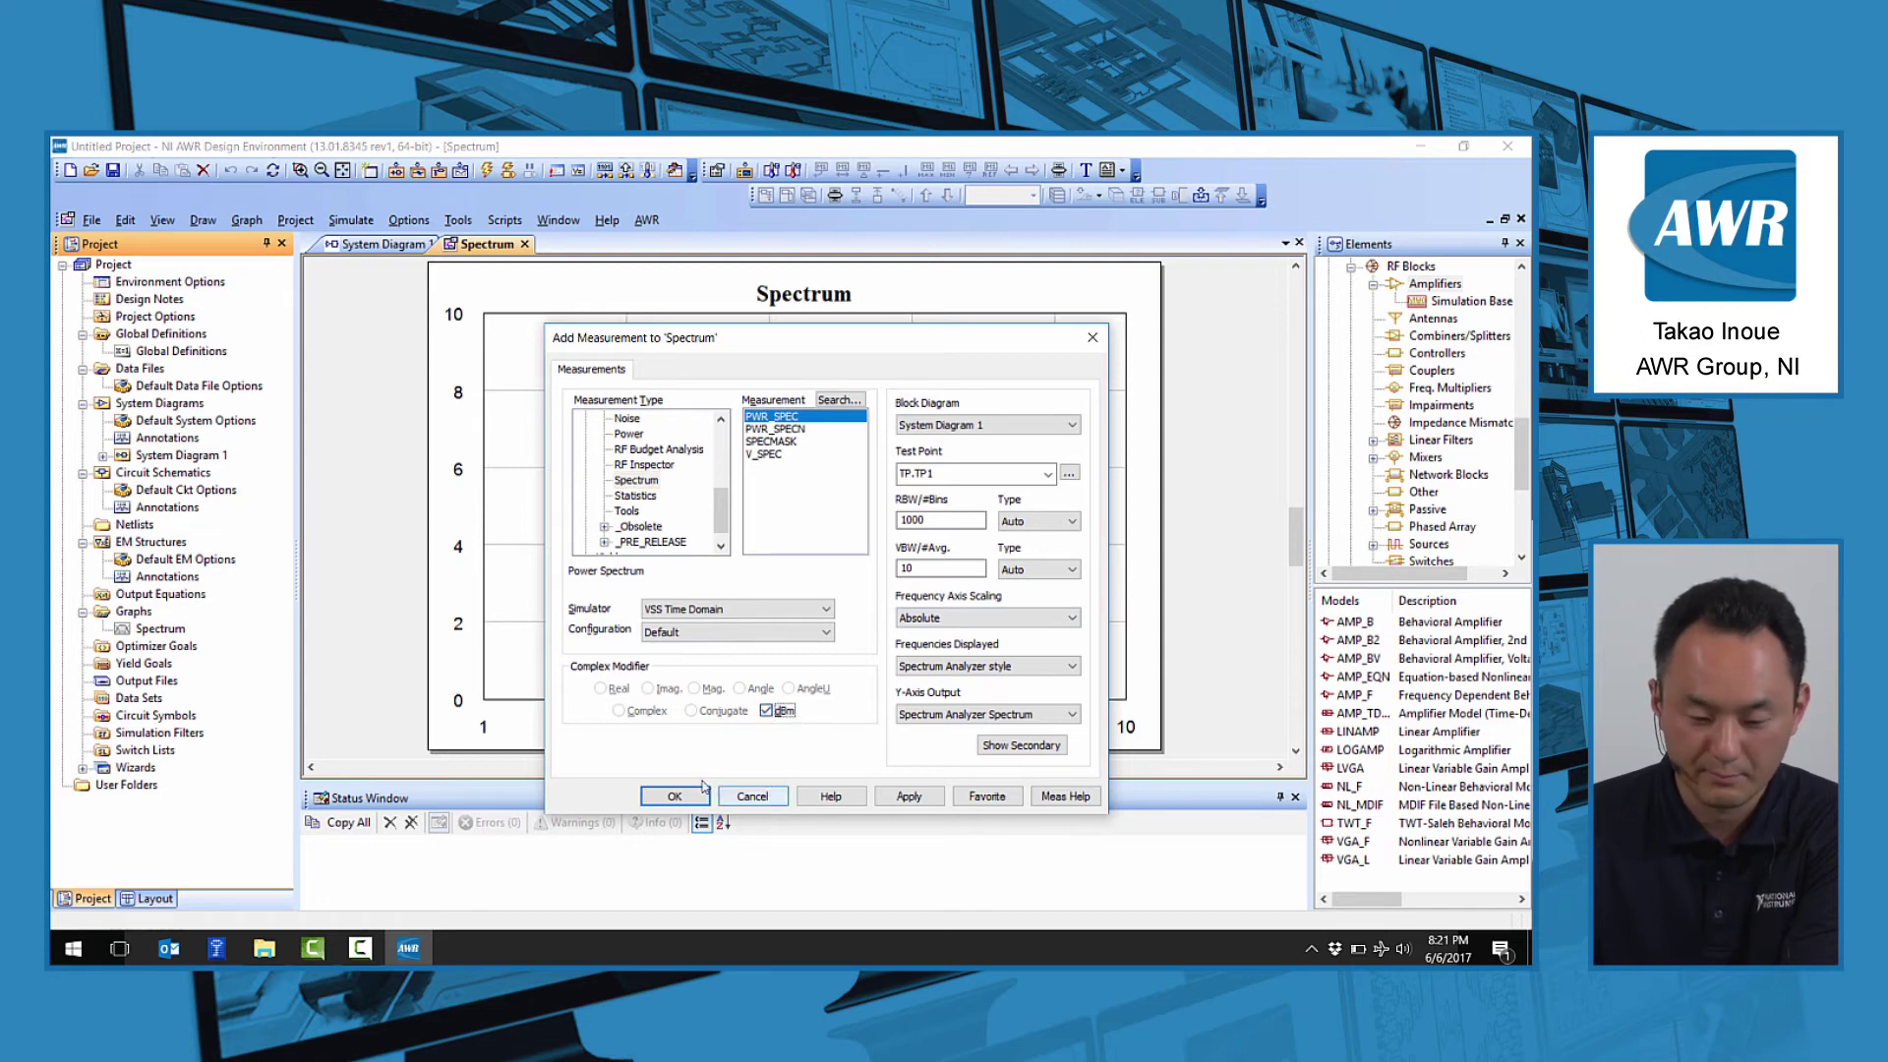
click(675, 795)
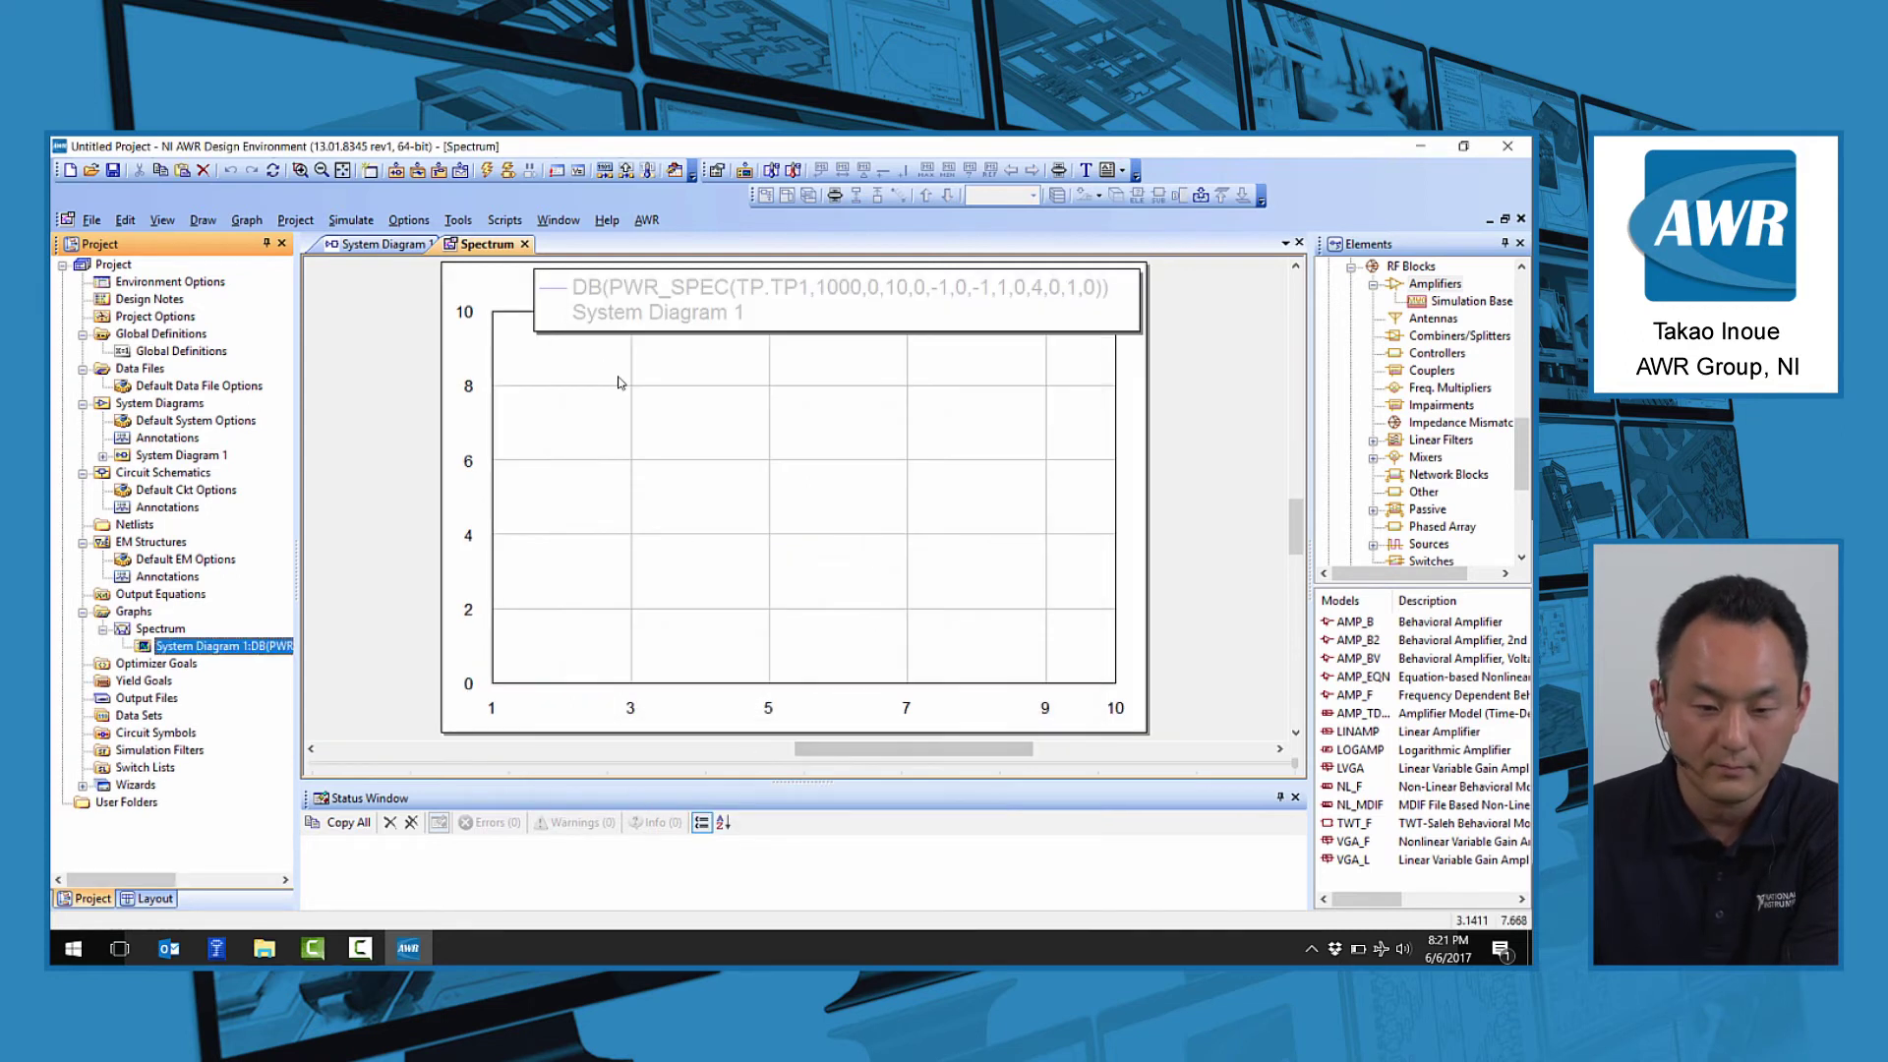
click(507, 169)
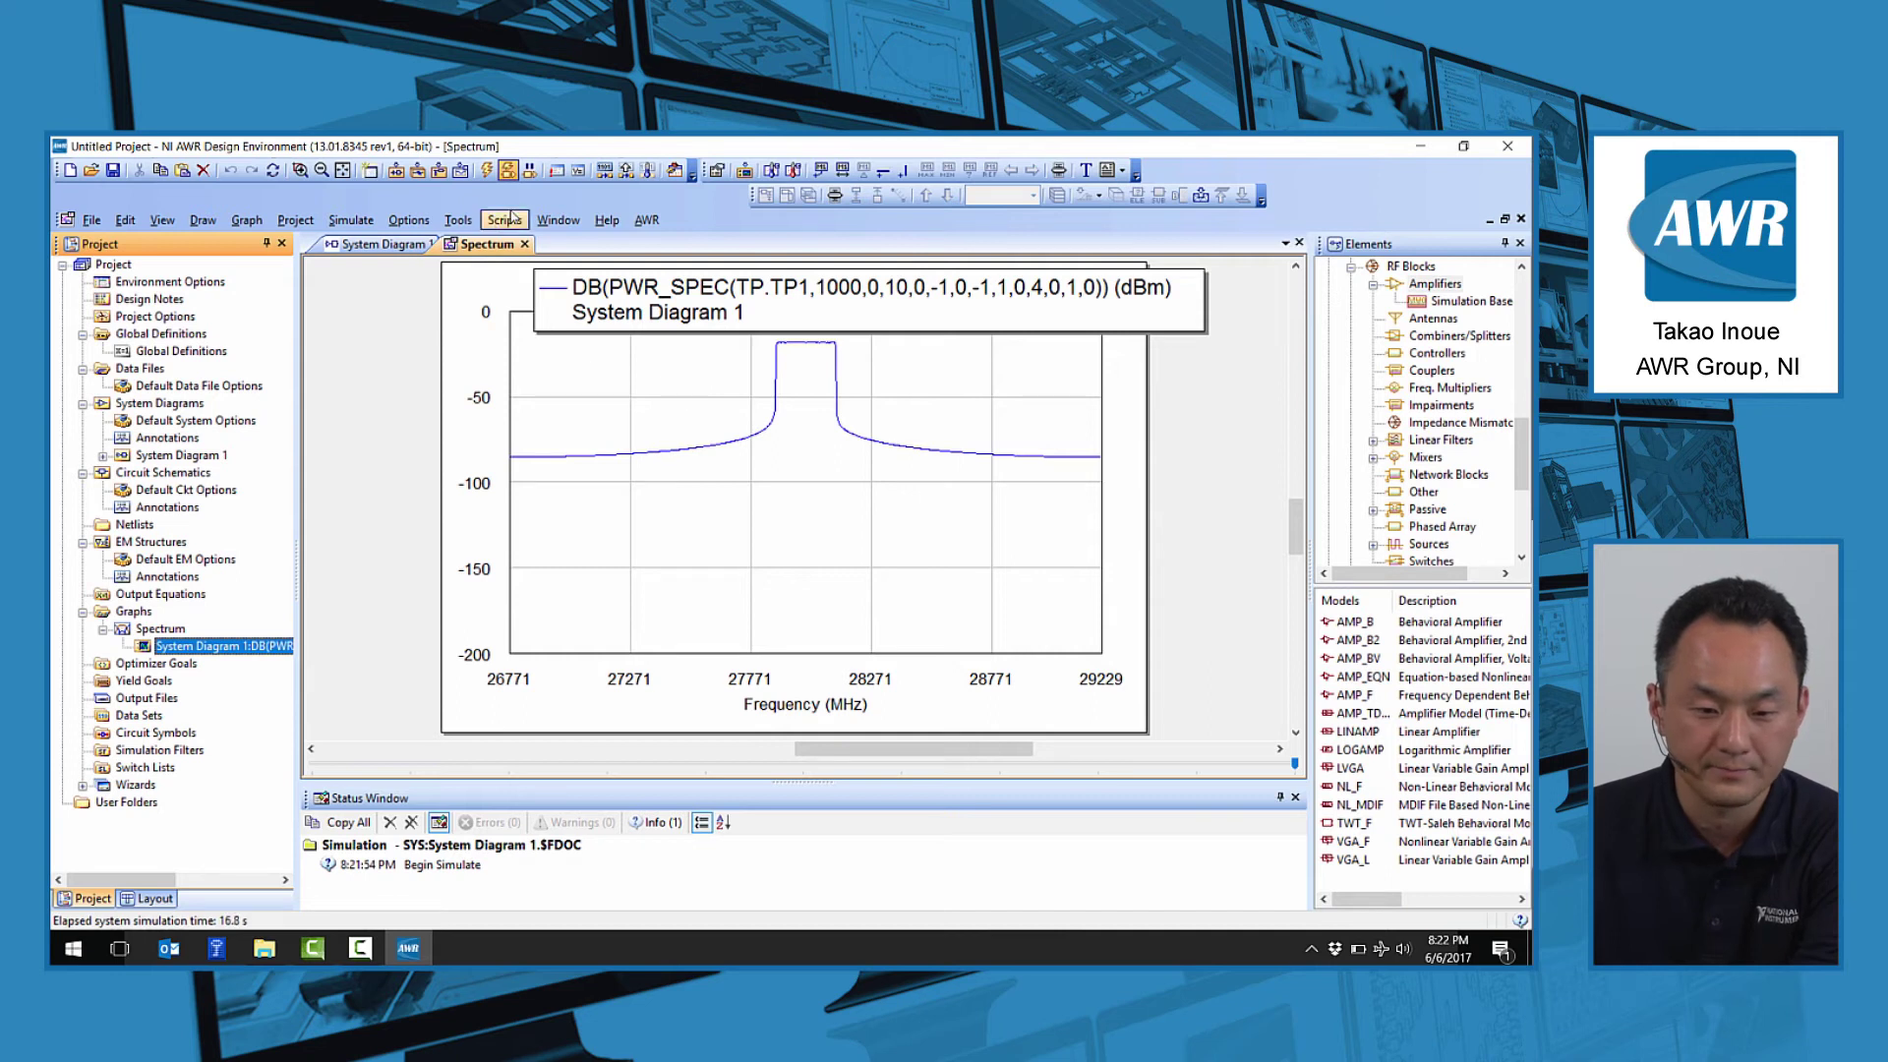
- Stop the simulation and switch the PWR_SPEC measurement's test point to TP.TP2
click(507, 169)
click(385, 244)
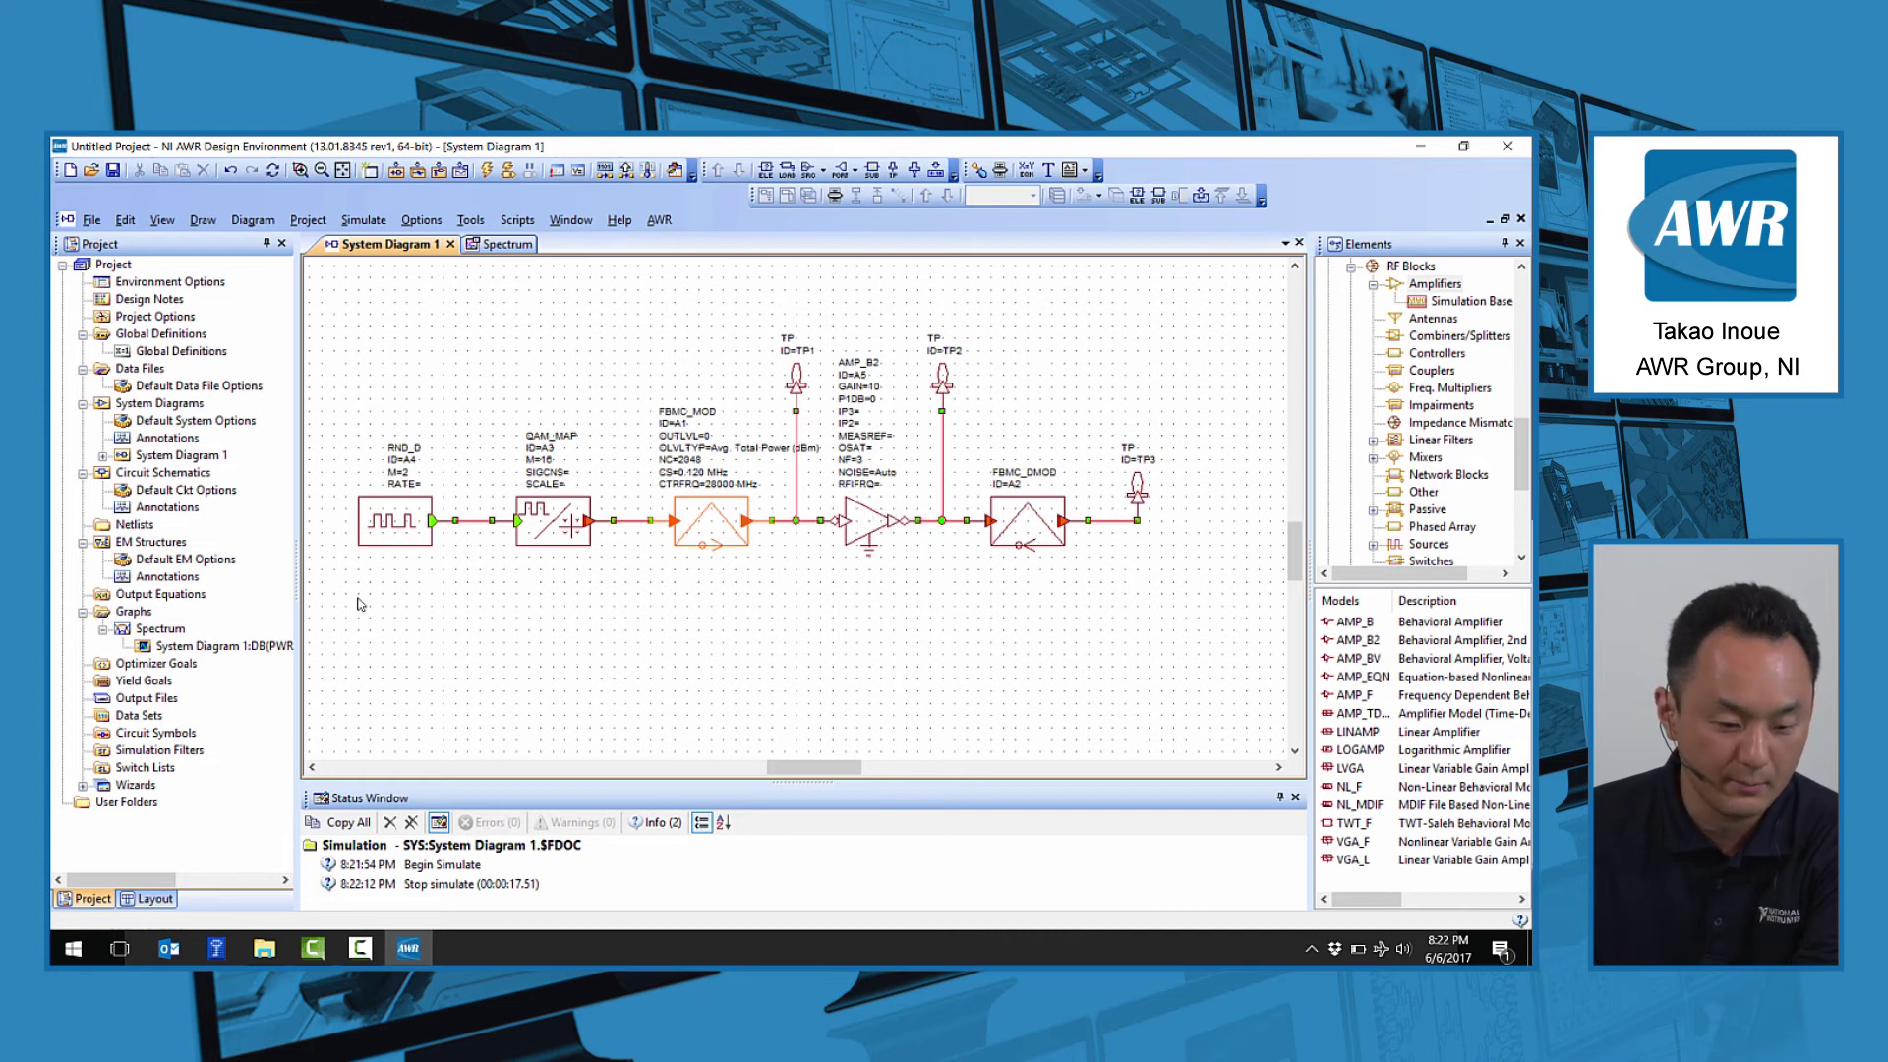
double_click(206, 645)
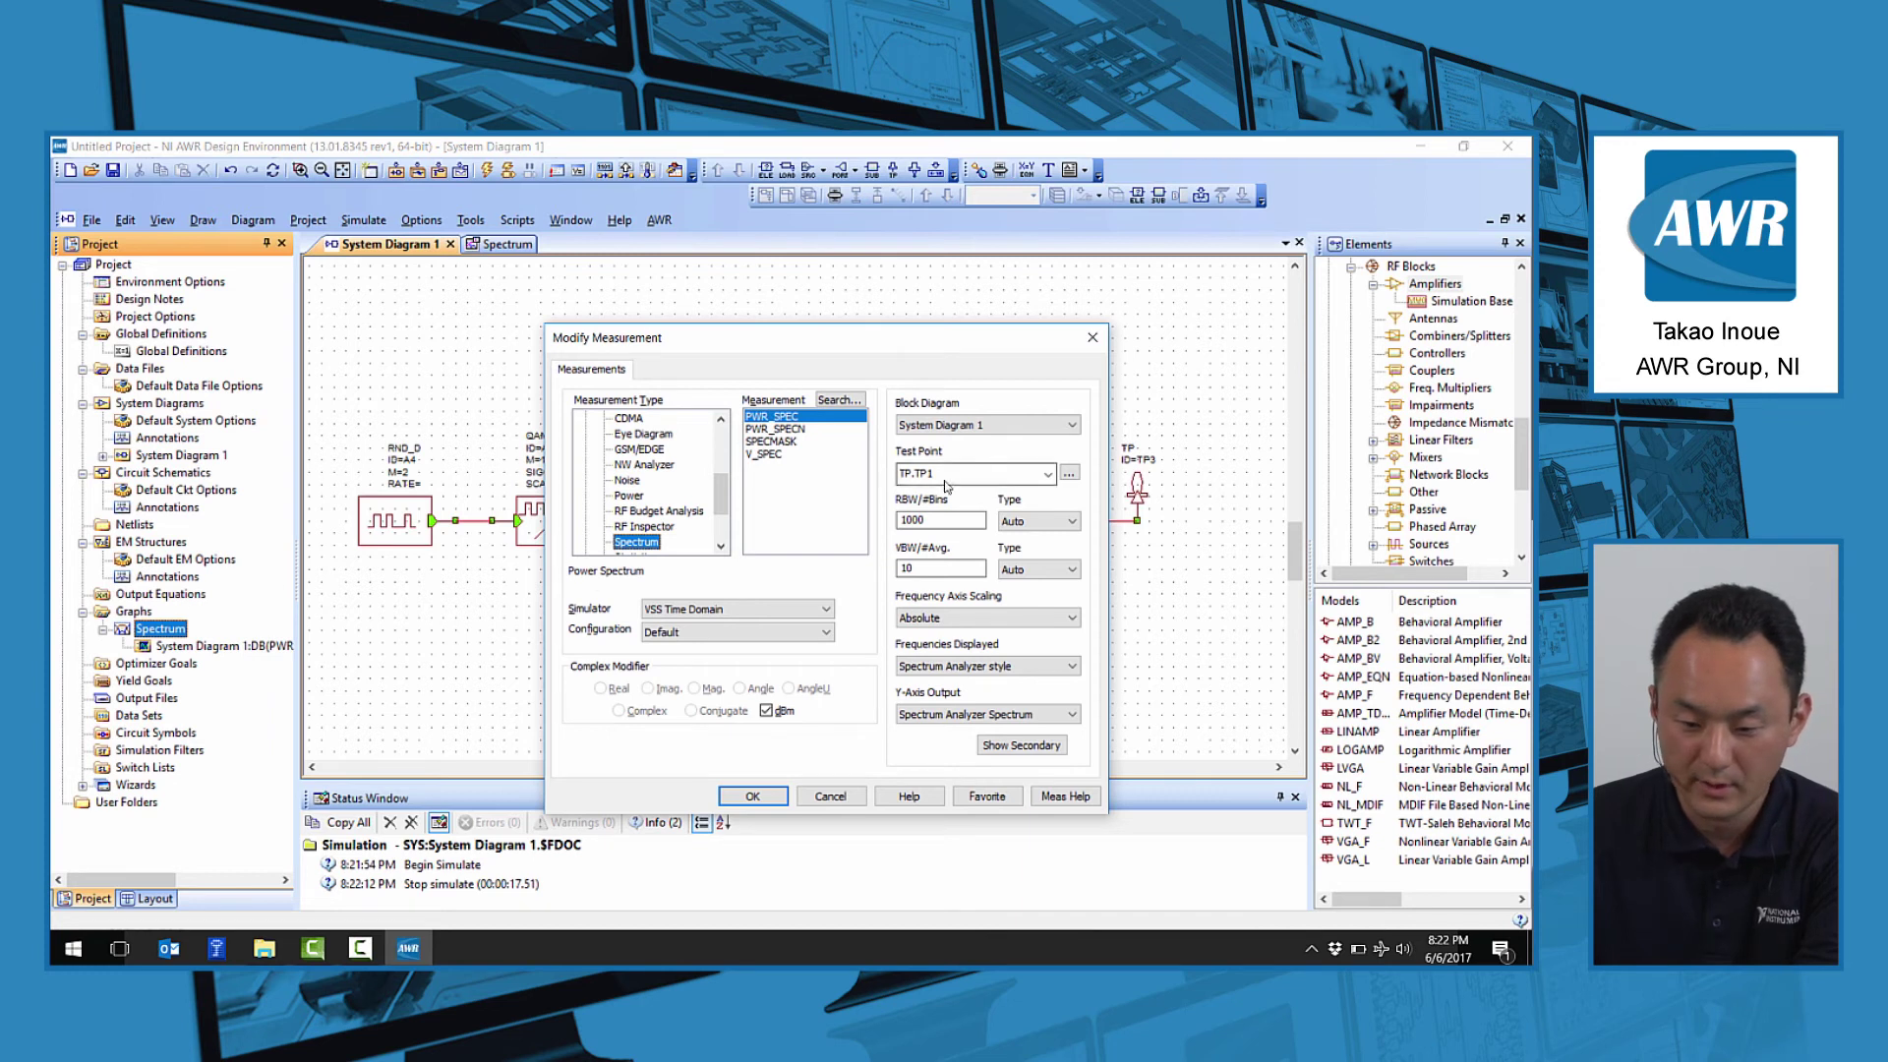
click(961, 482)
click(959, 503)
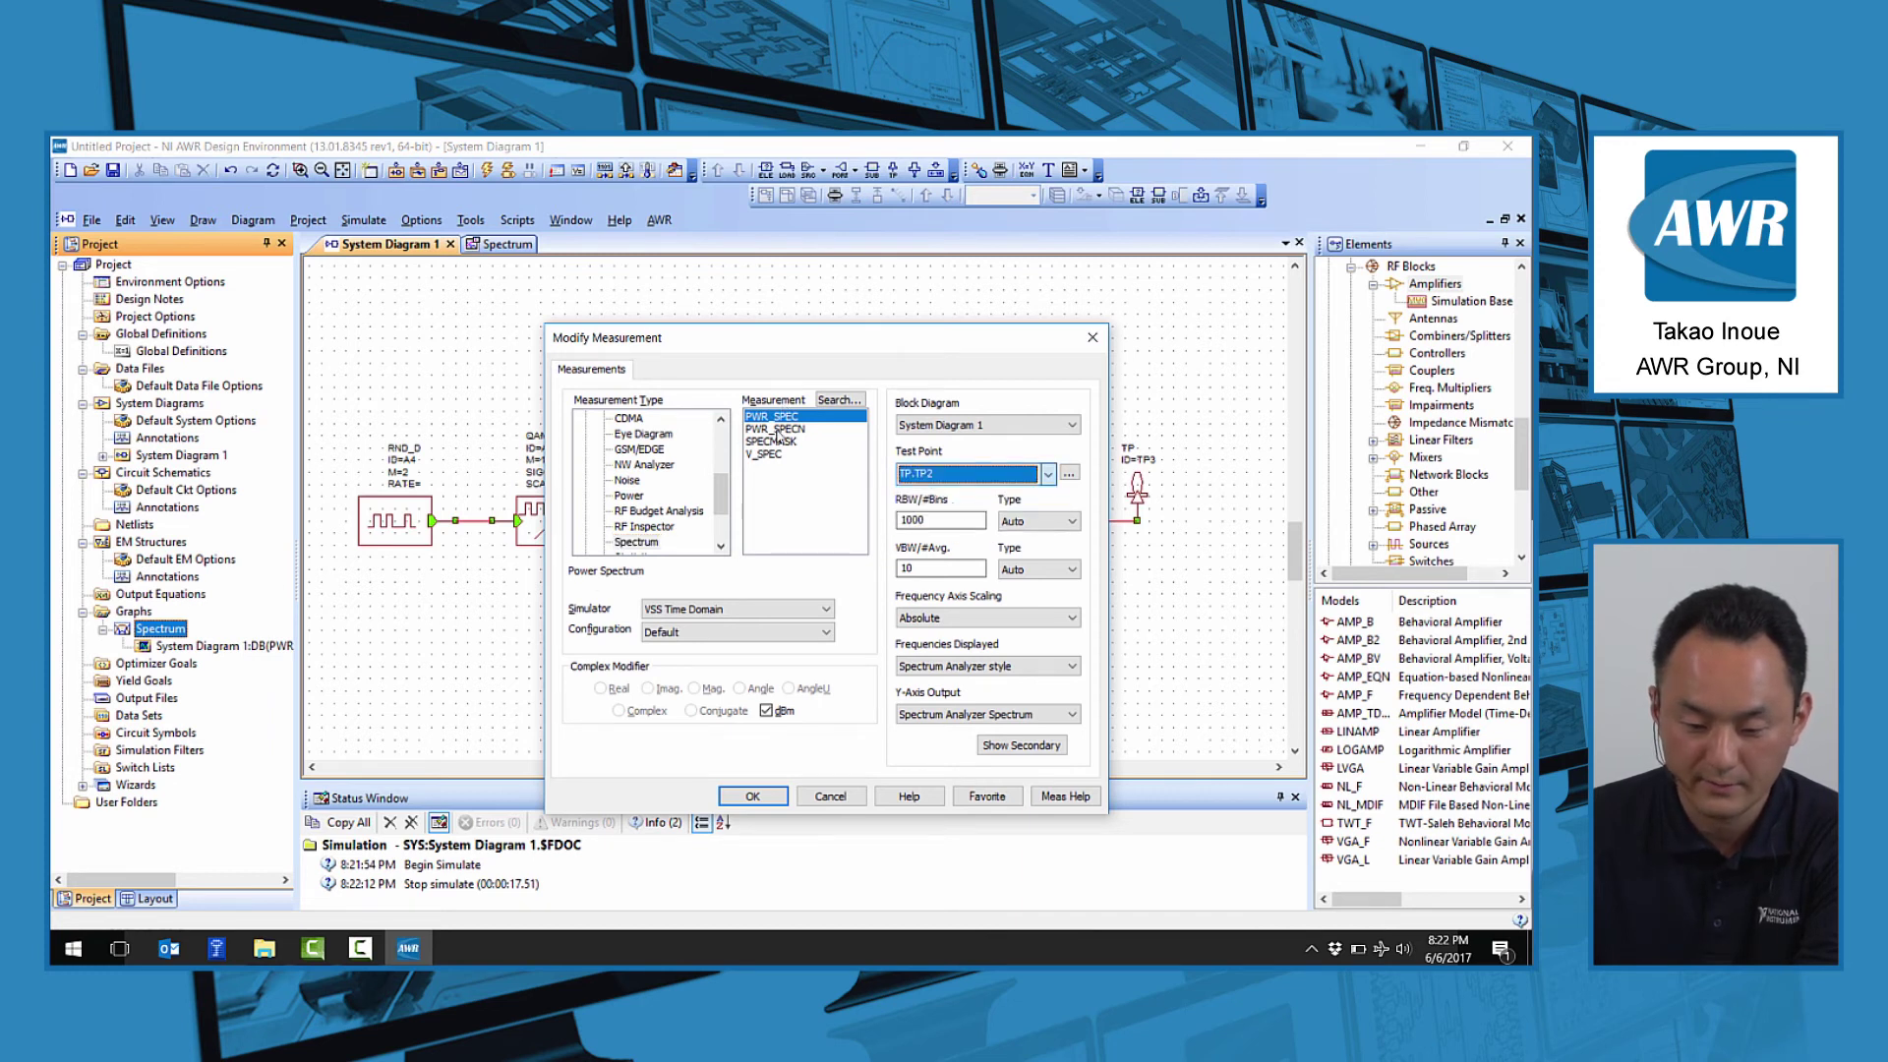
click(752, 796)
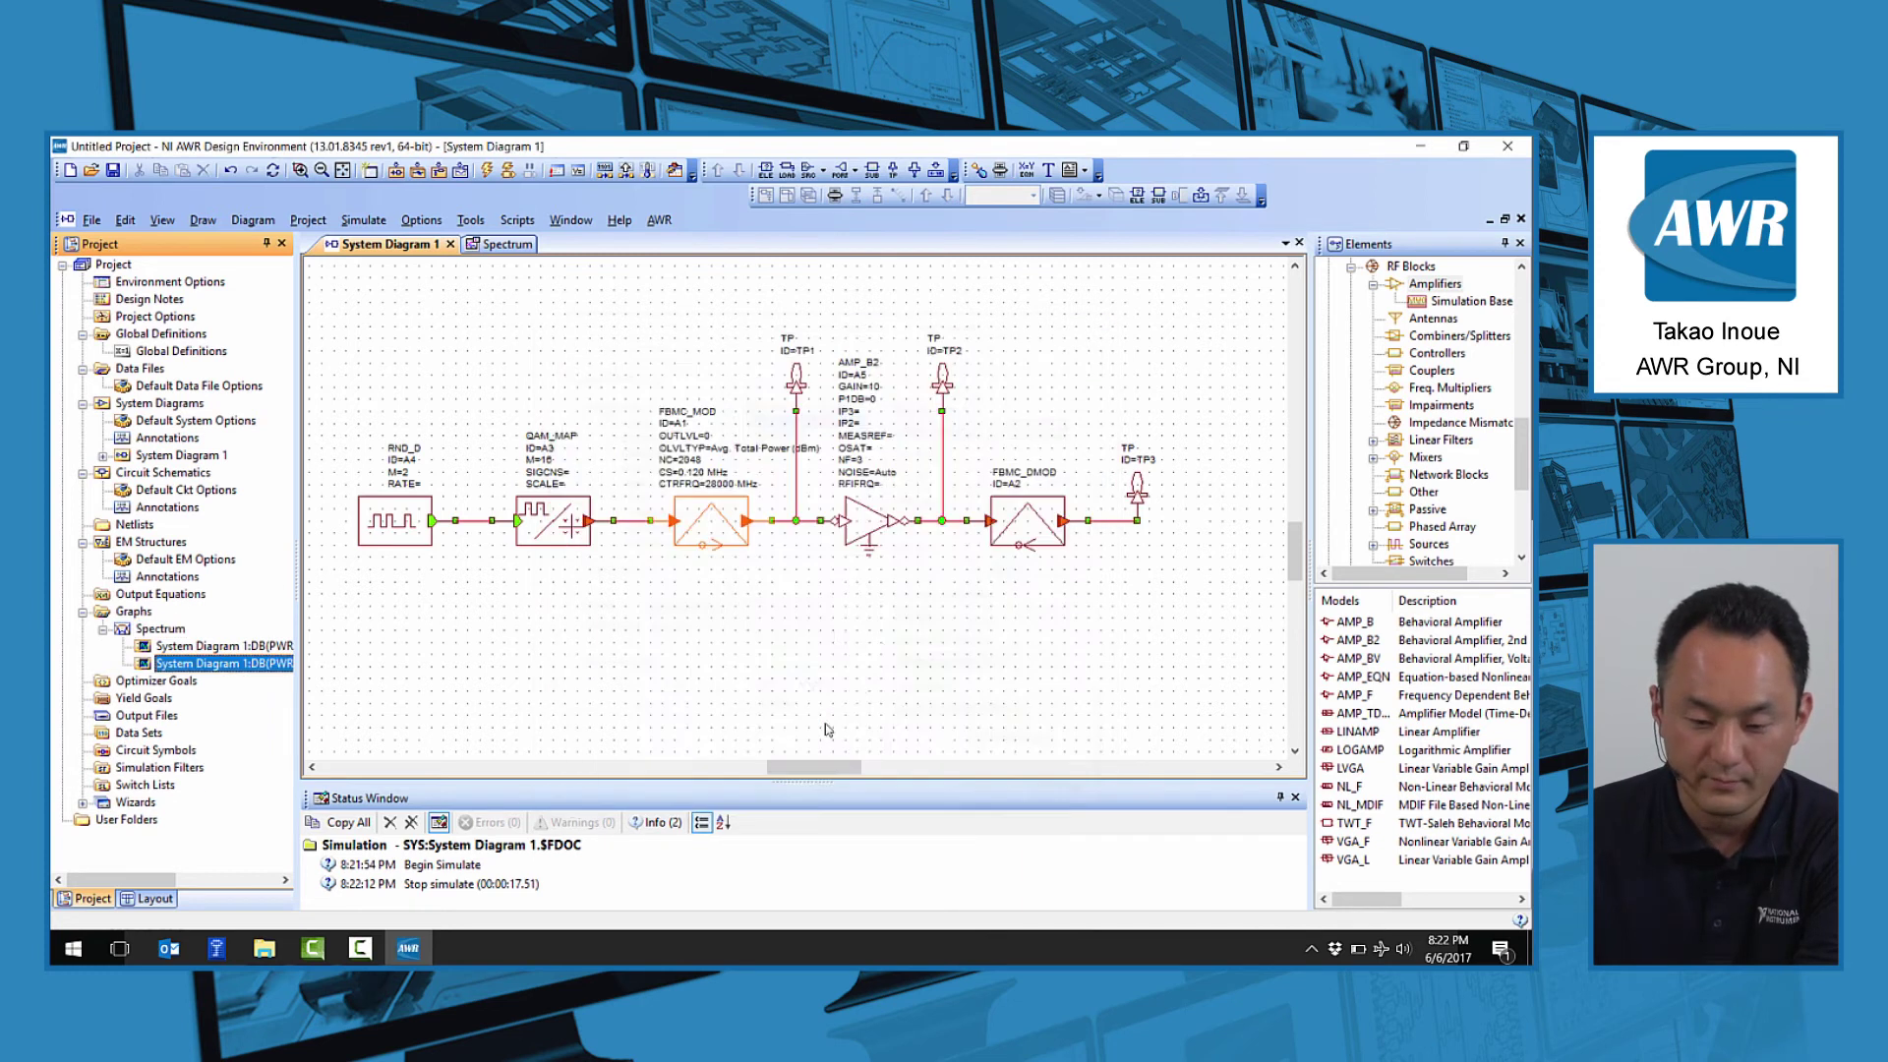
- Rerun the simulation, view the Spectrum graph, and move the legend up and right
click(418, 168)
click(504, 244)
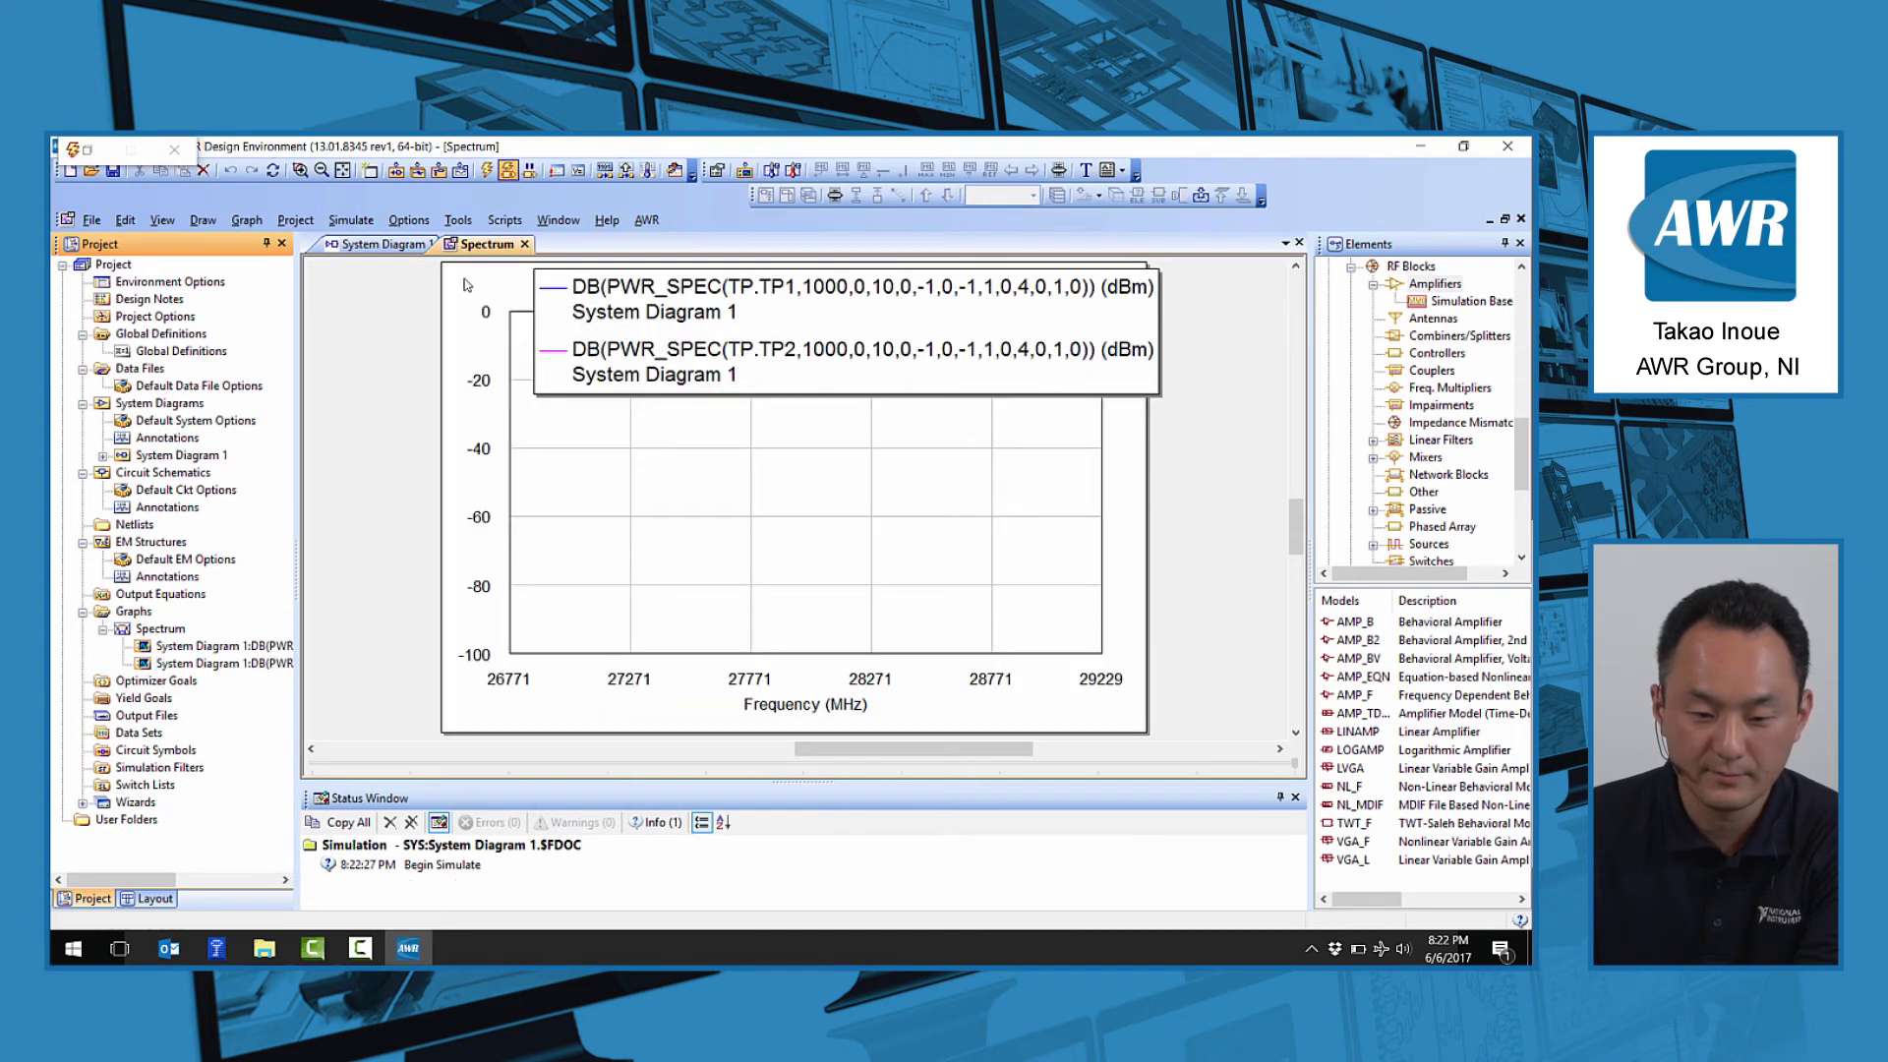
drag(712, 354, 819, 268)
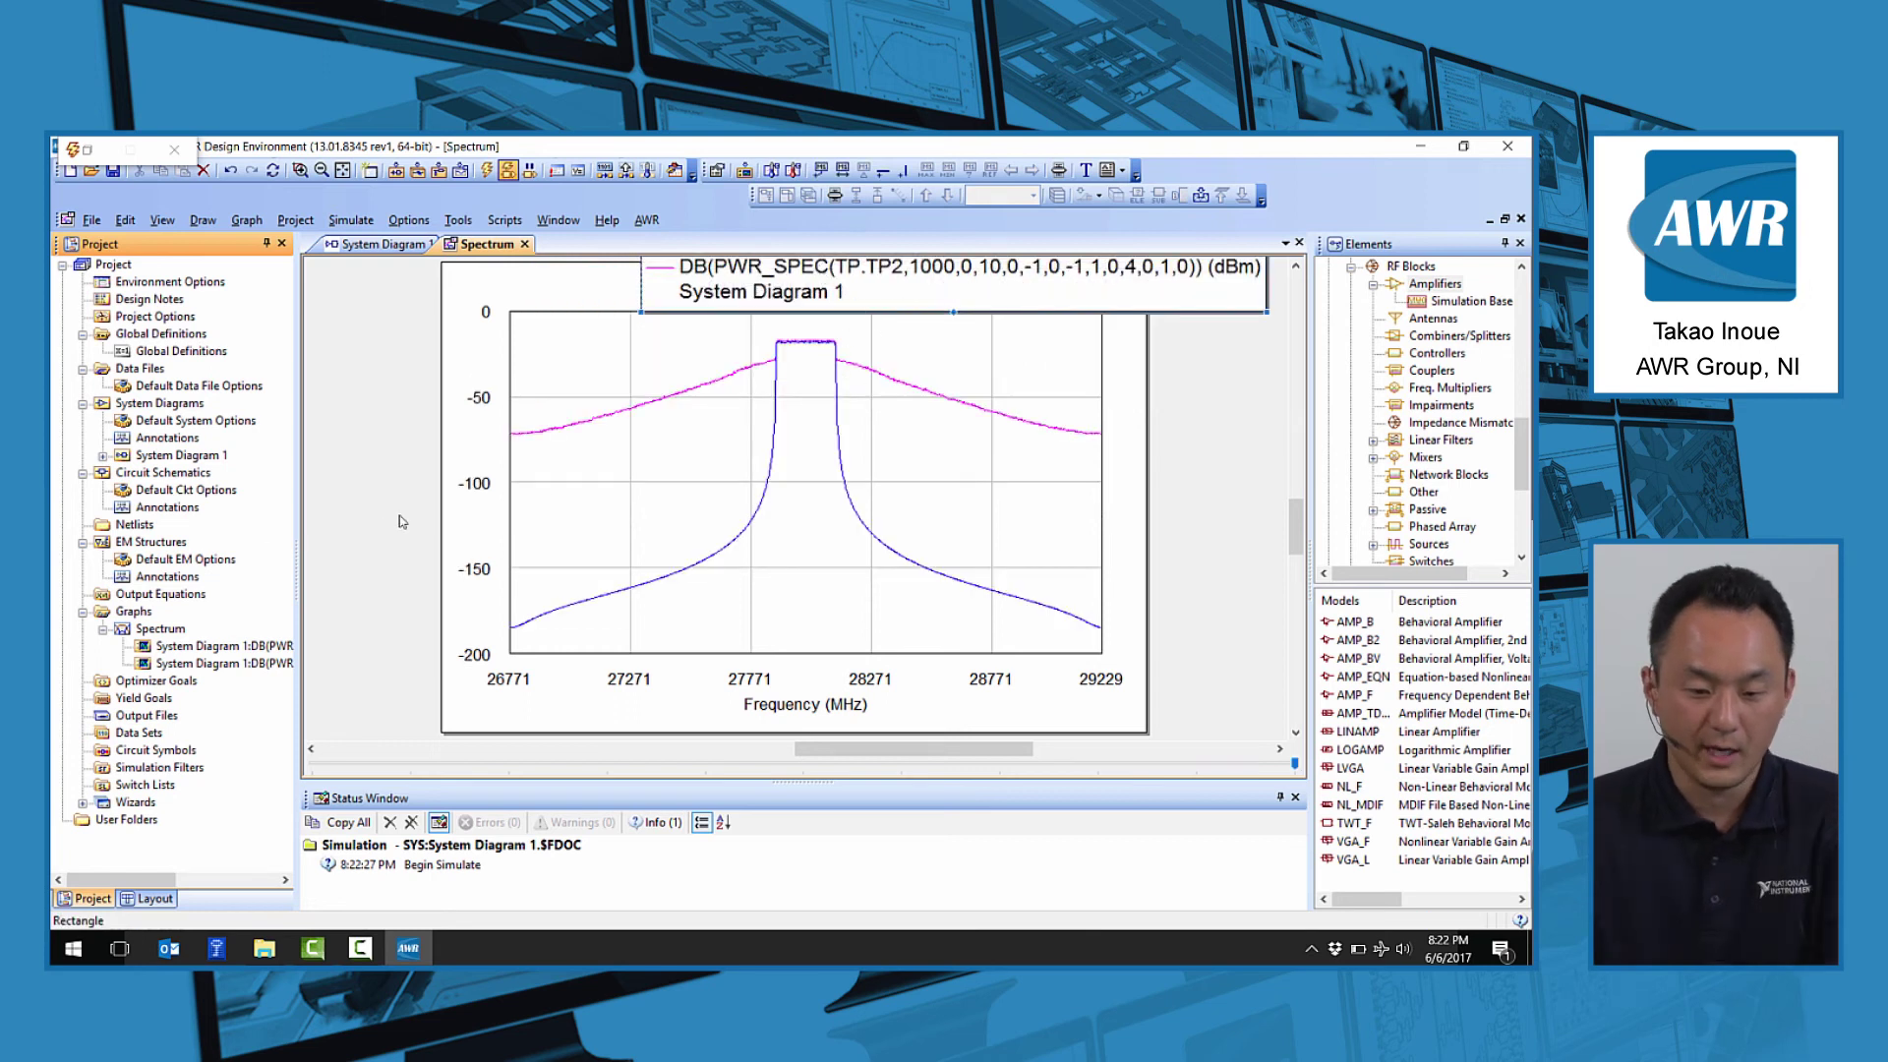
- Turn off auto limits on the Spectrum graph's Left 1 axis with minimum -90, then stop simulating and return to System Diagram 1
right_click(456, 508)
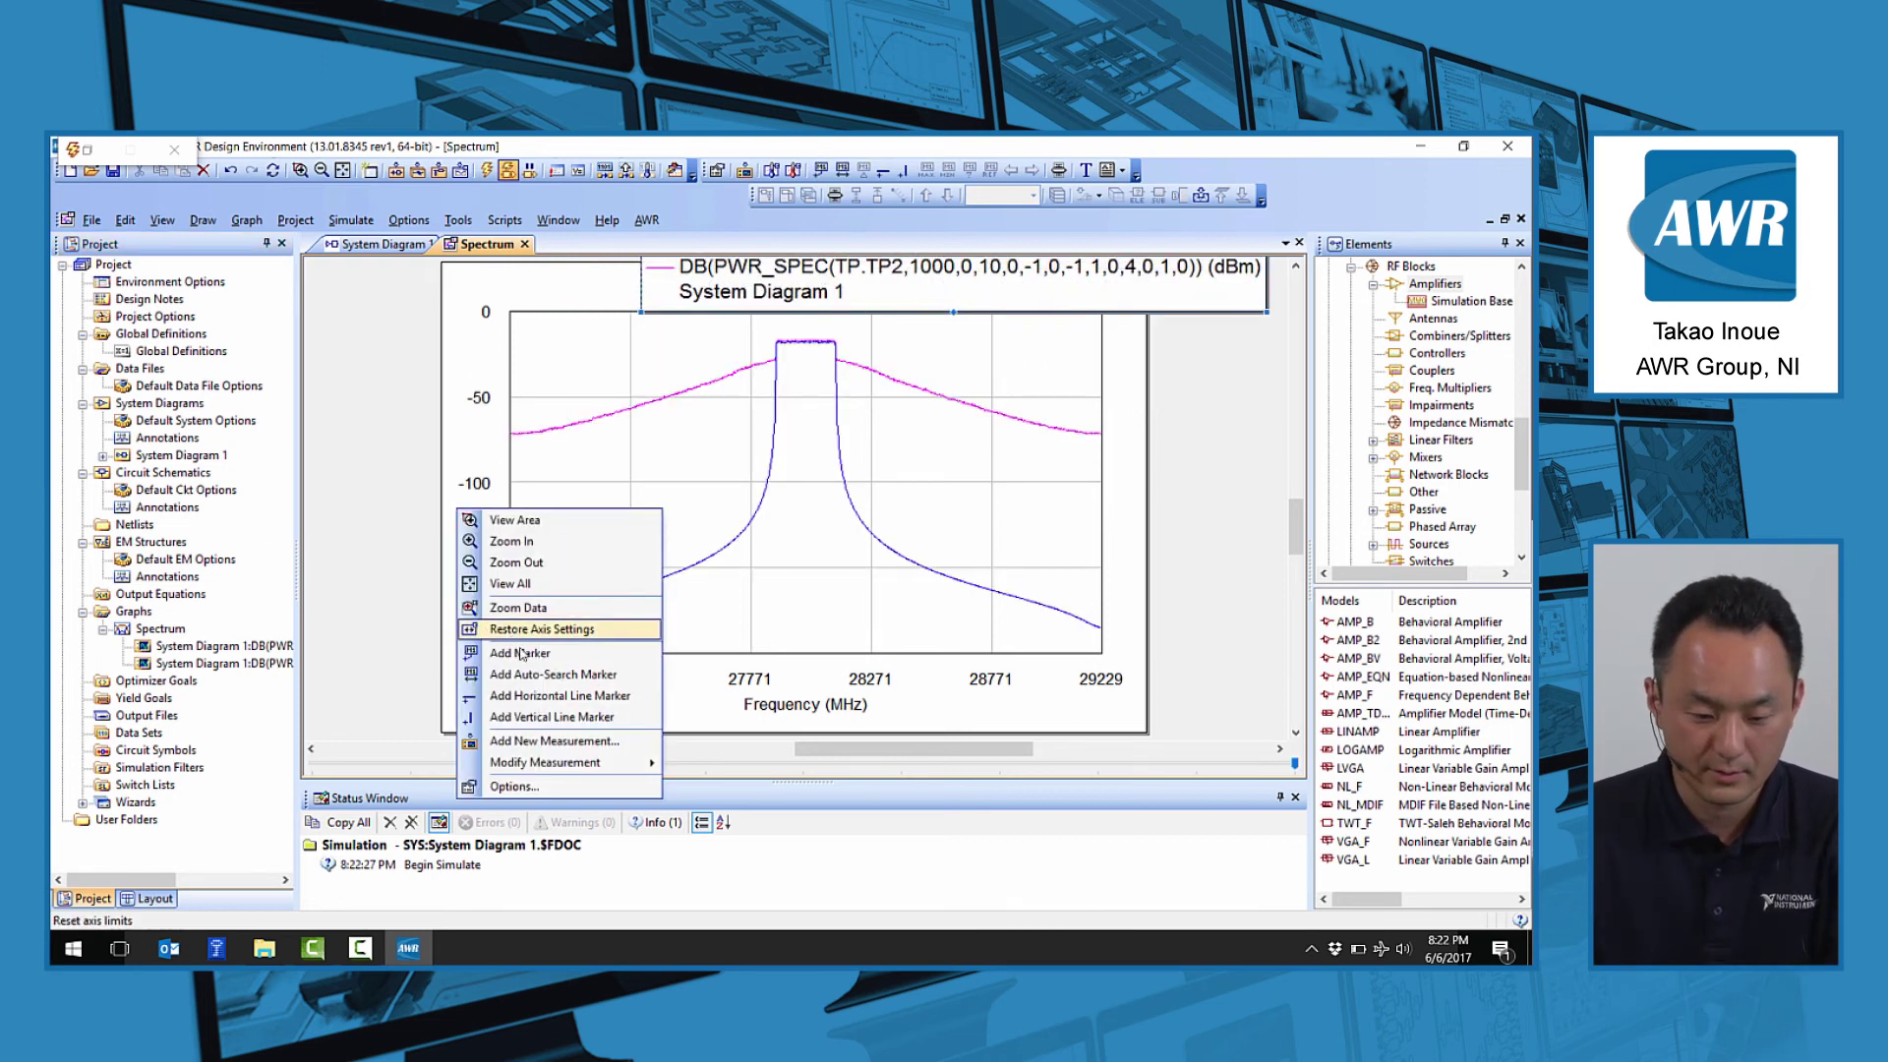
click(540, 786)
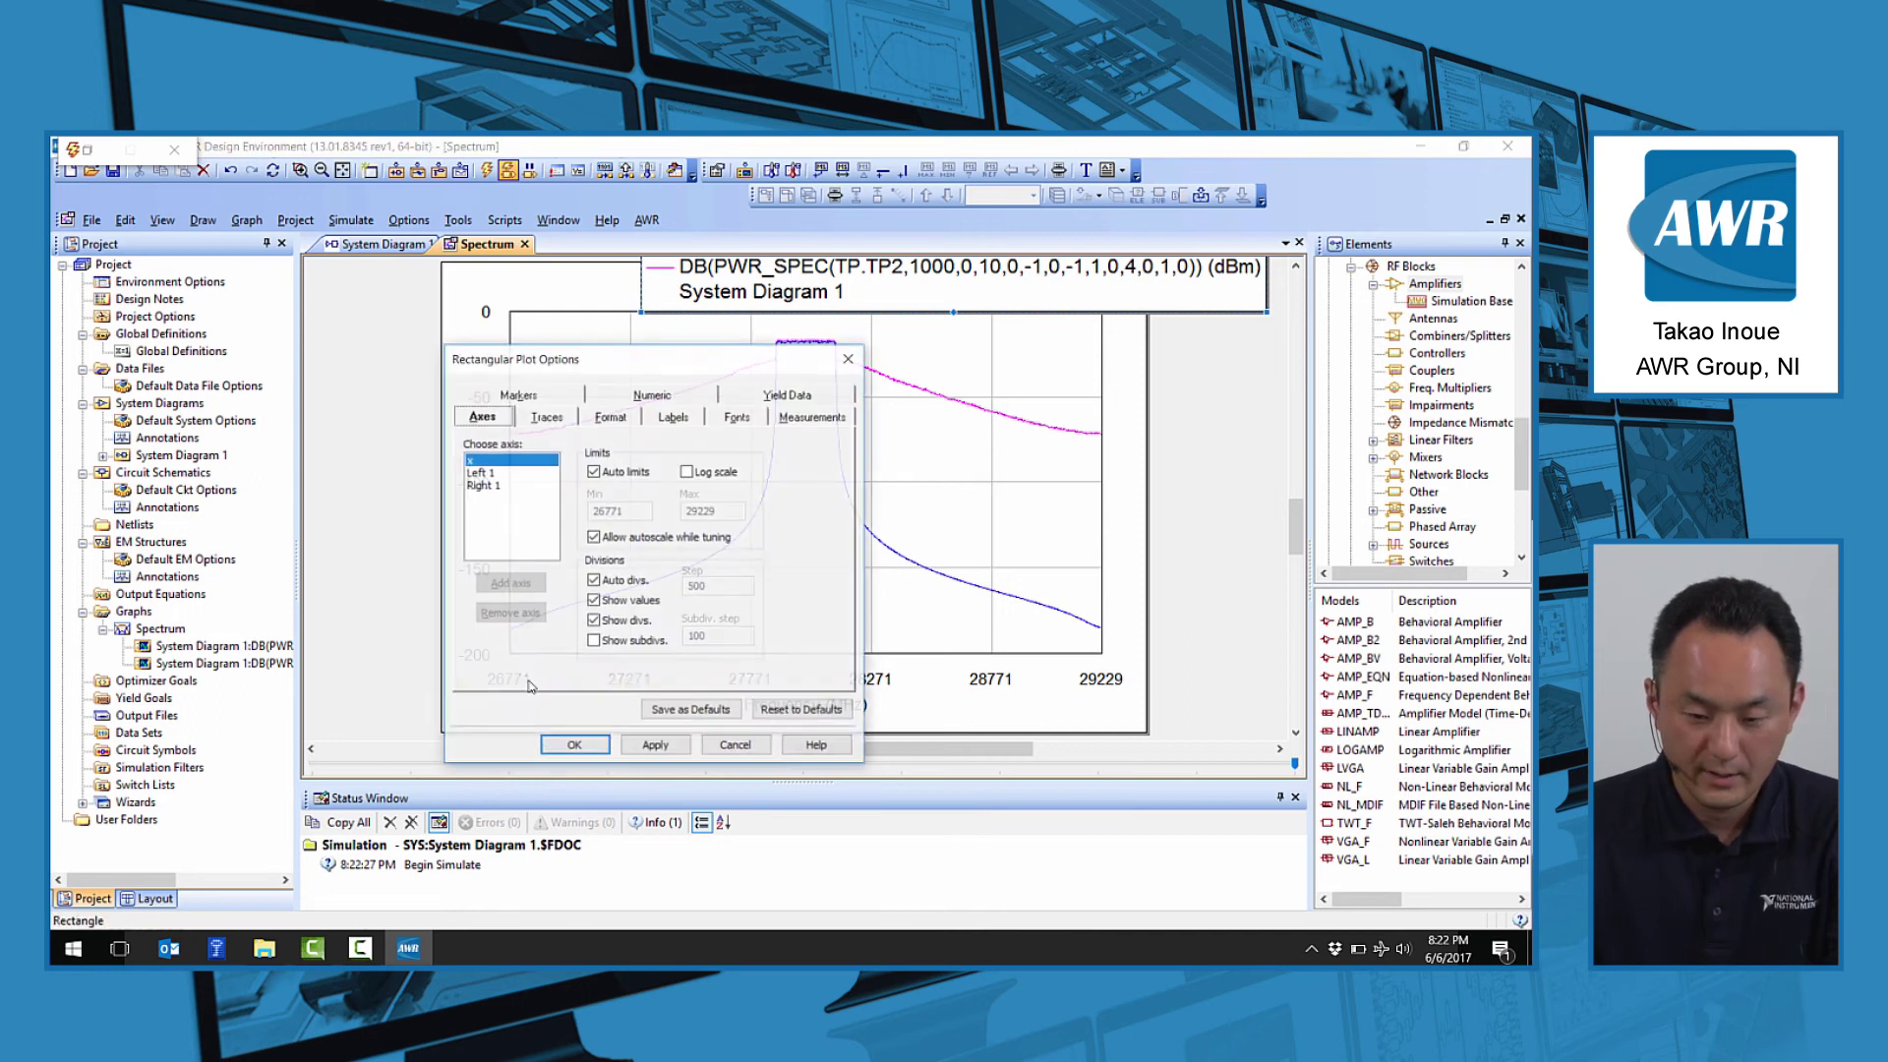
click(547, 475)
click(595, 473)
drag(629, 511, 579, 512)
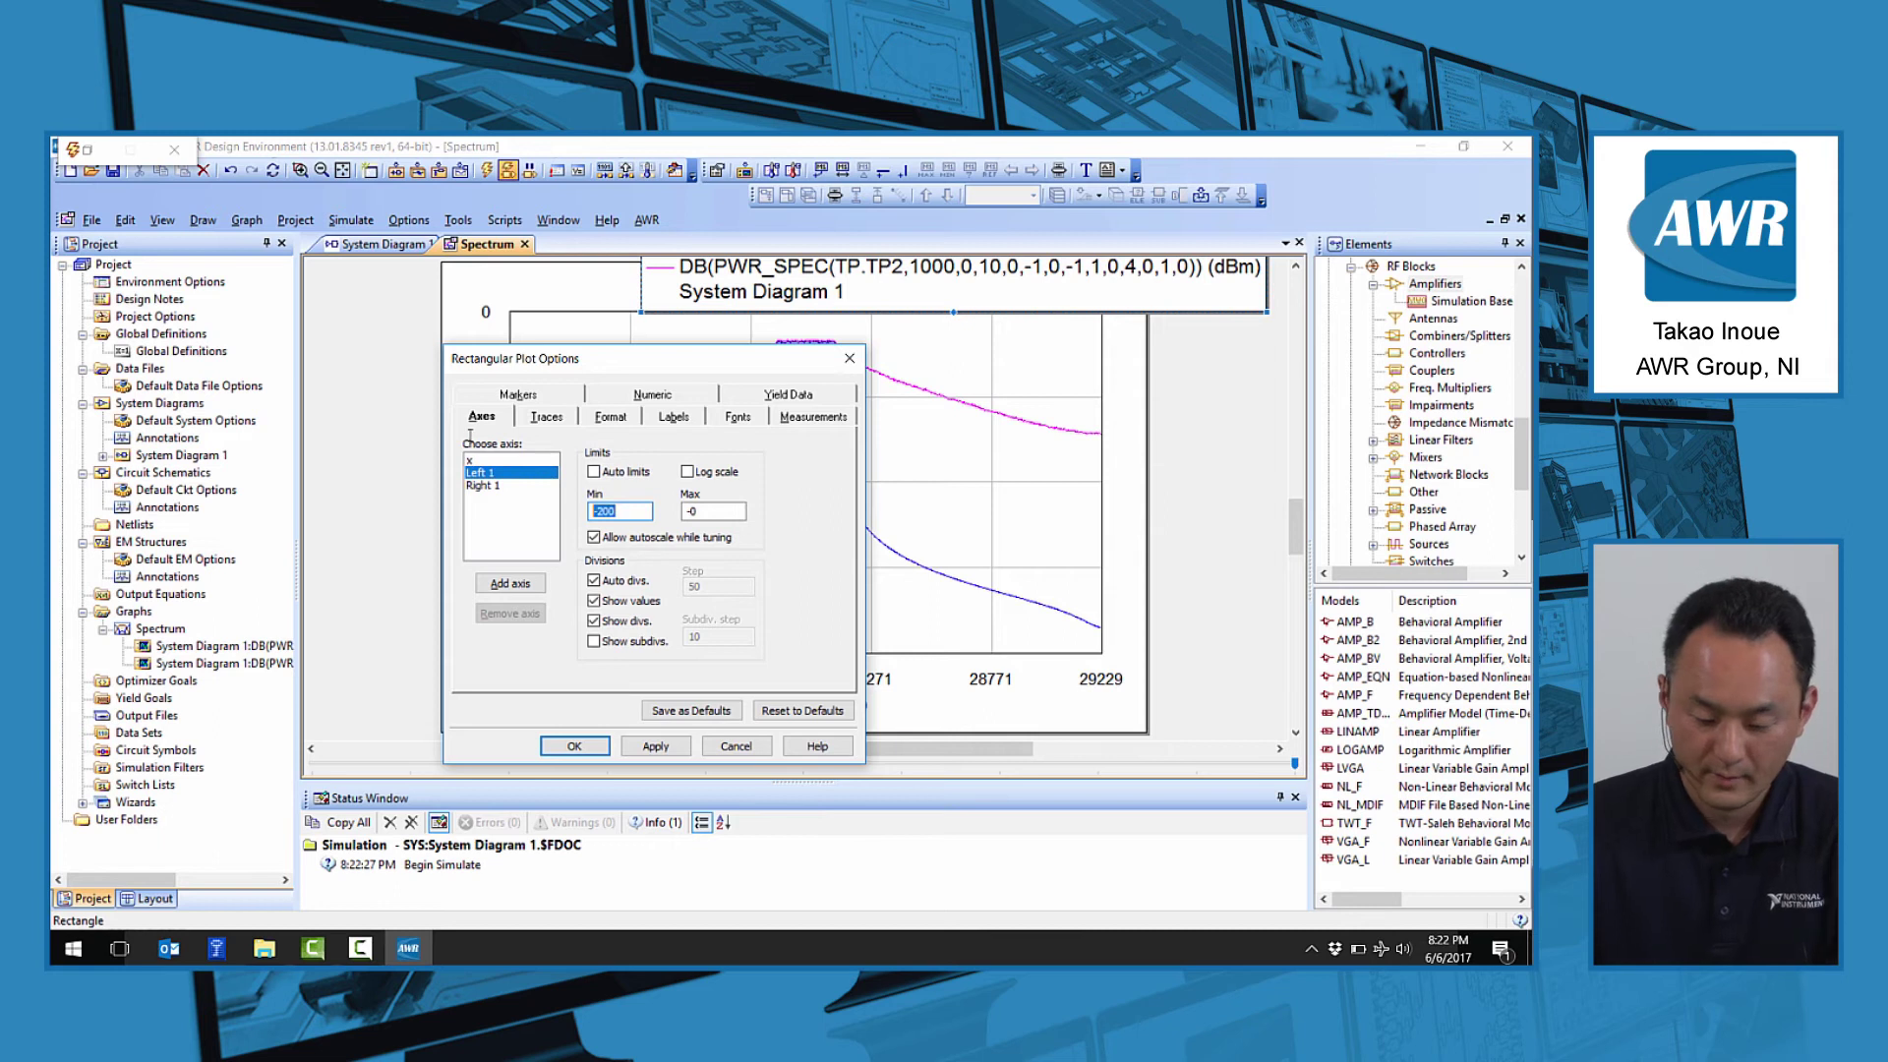
text(-90)
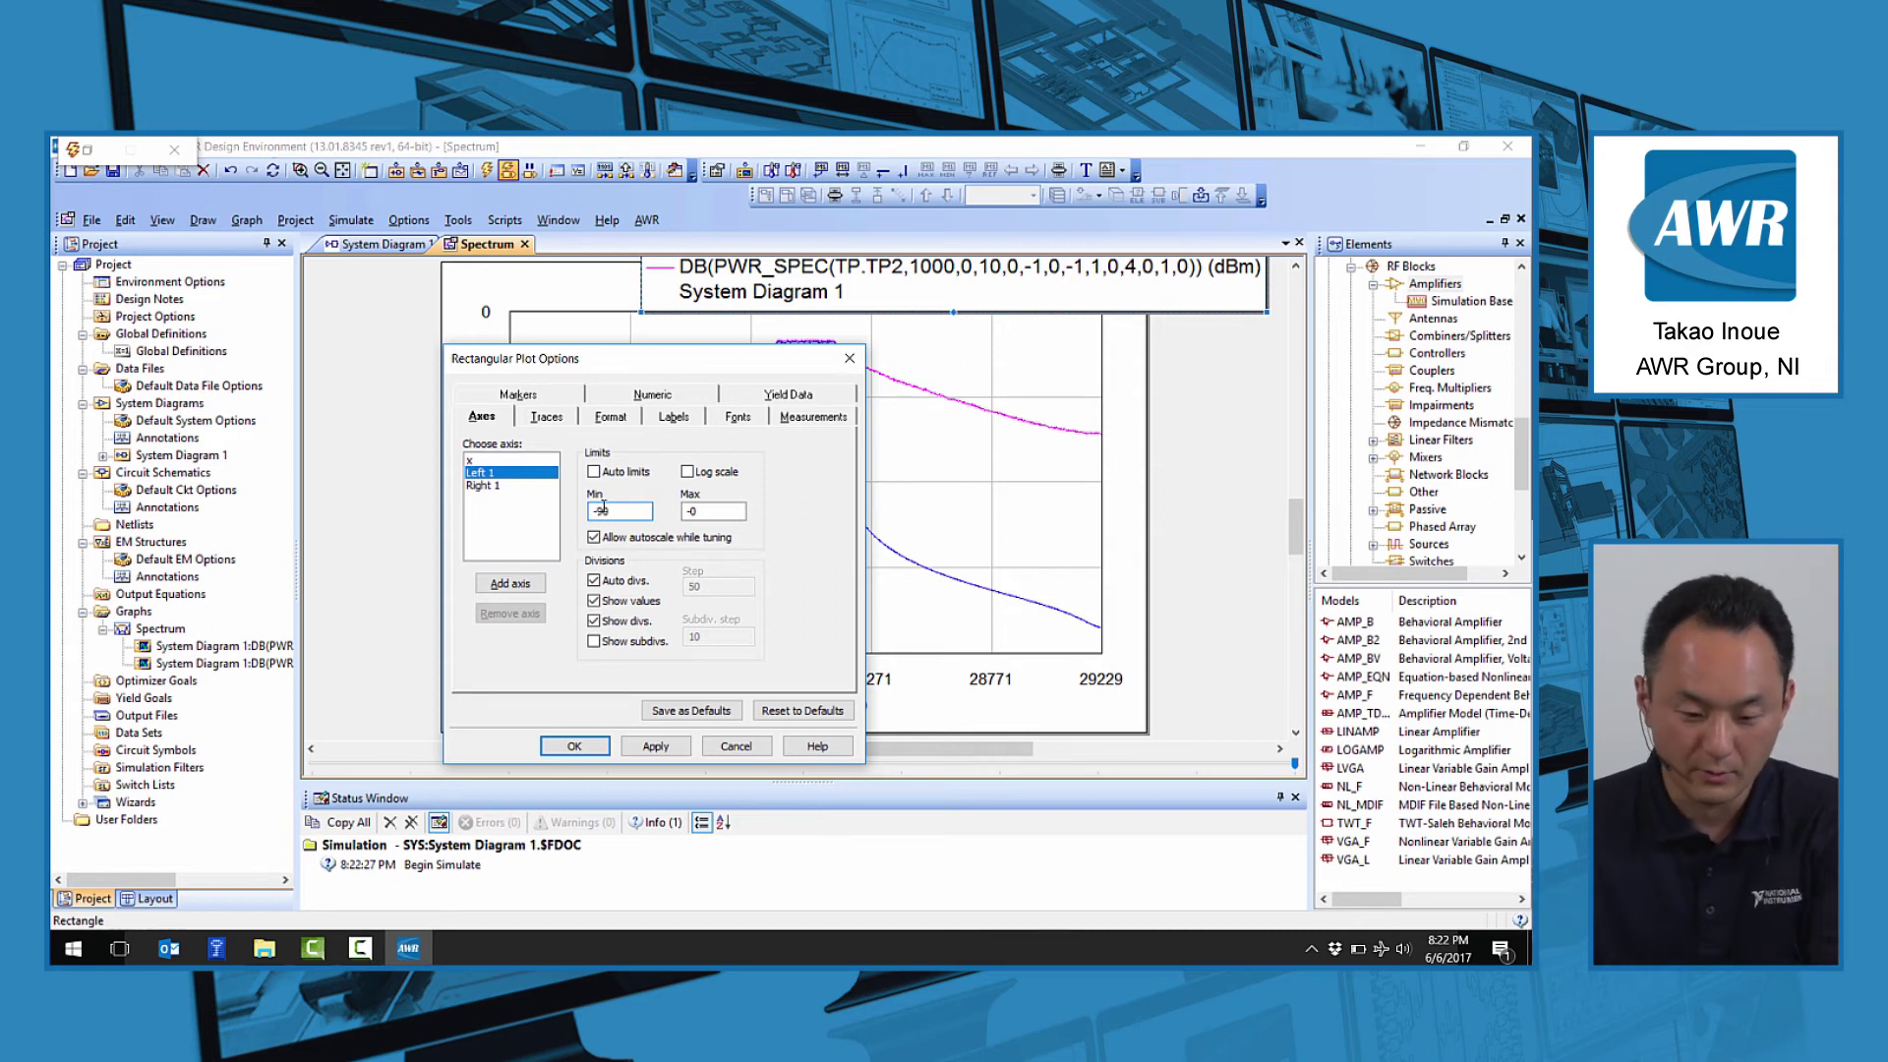
click(654, 750)
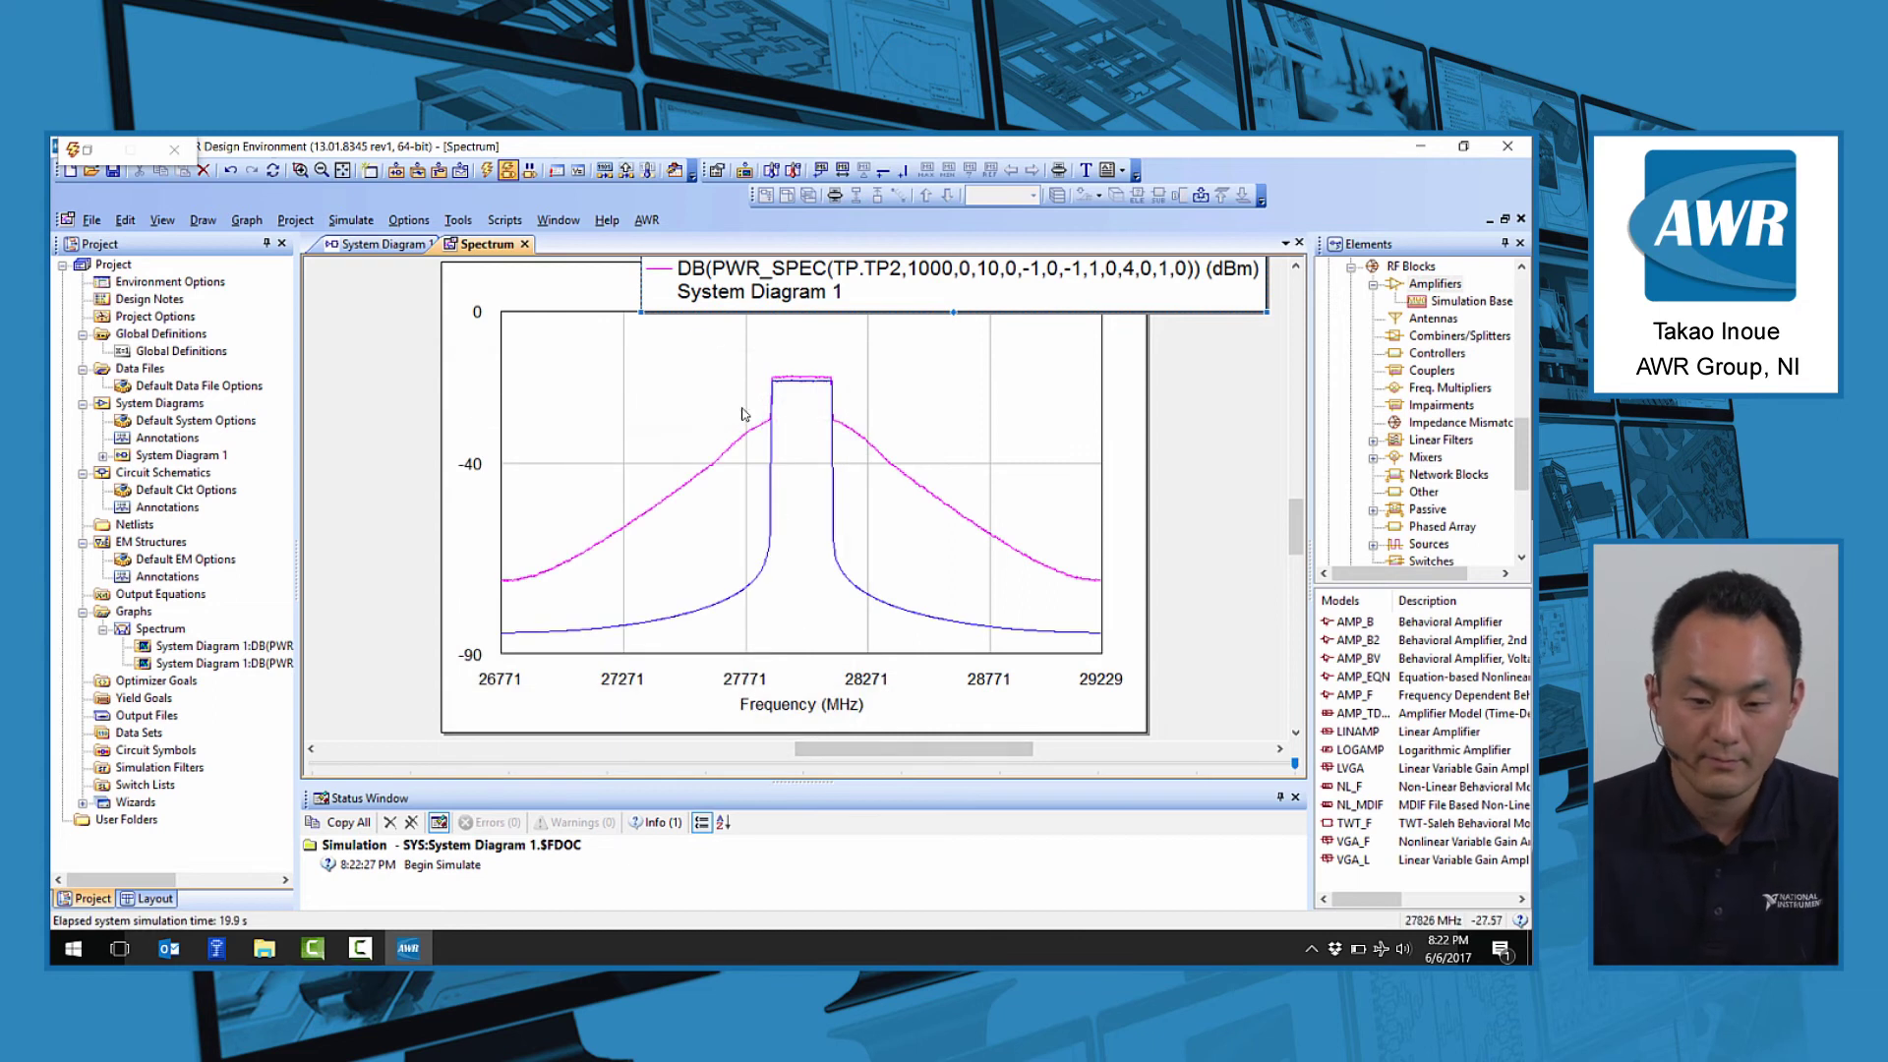
click(507, 172)
click(383, 244)
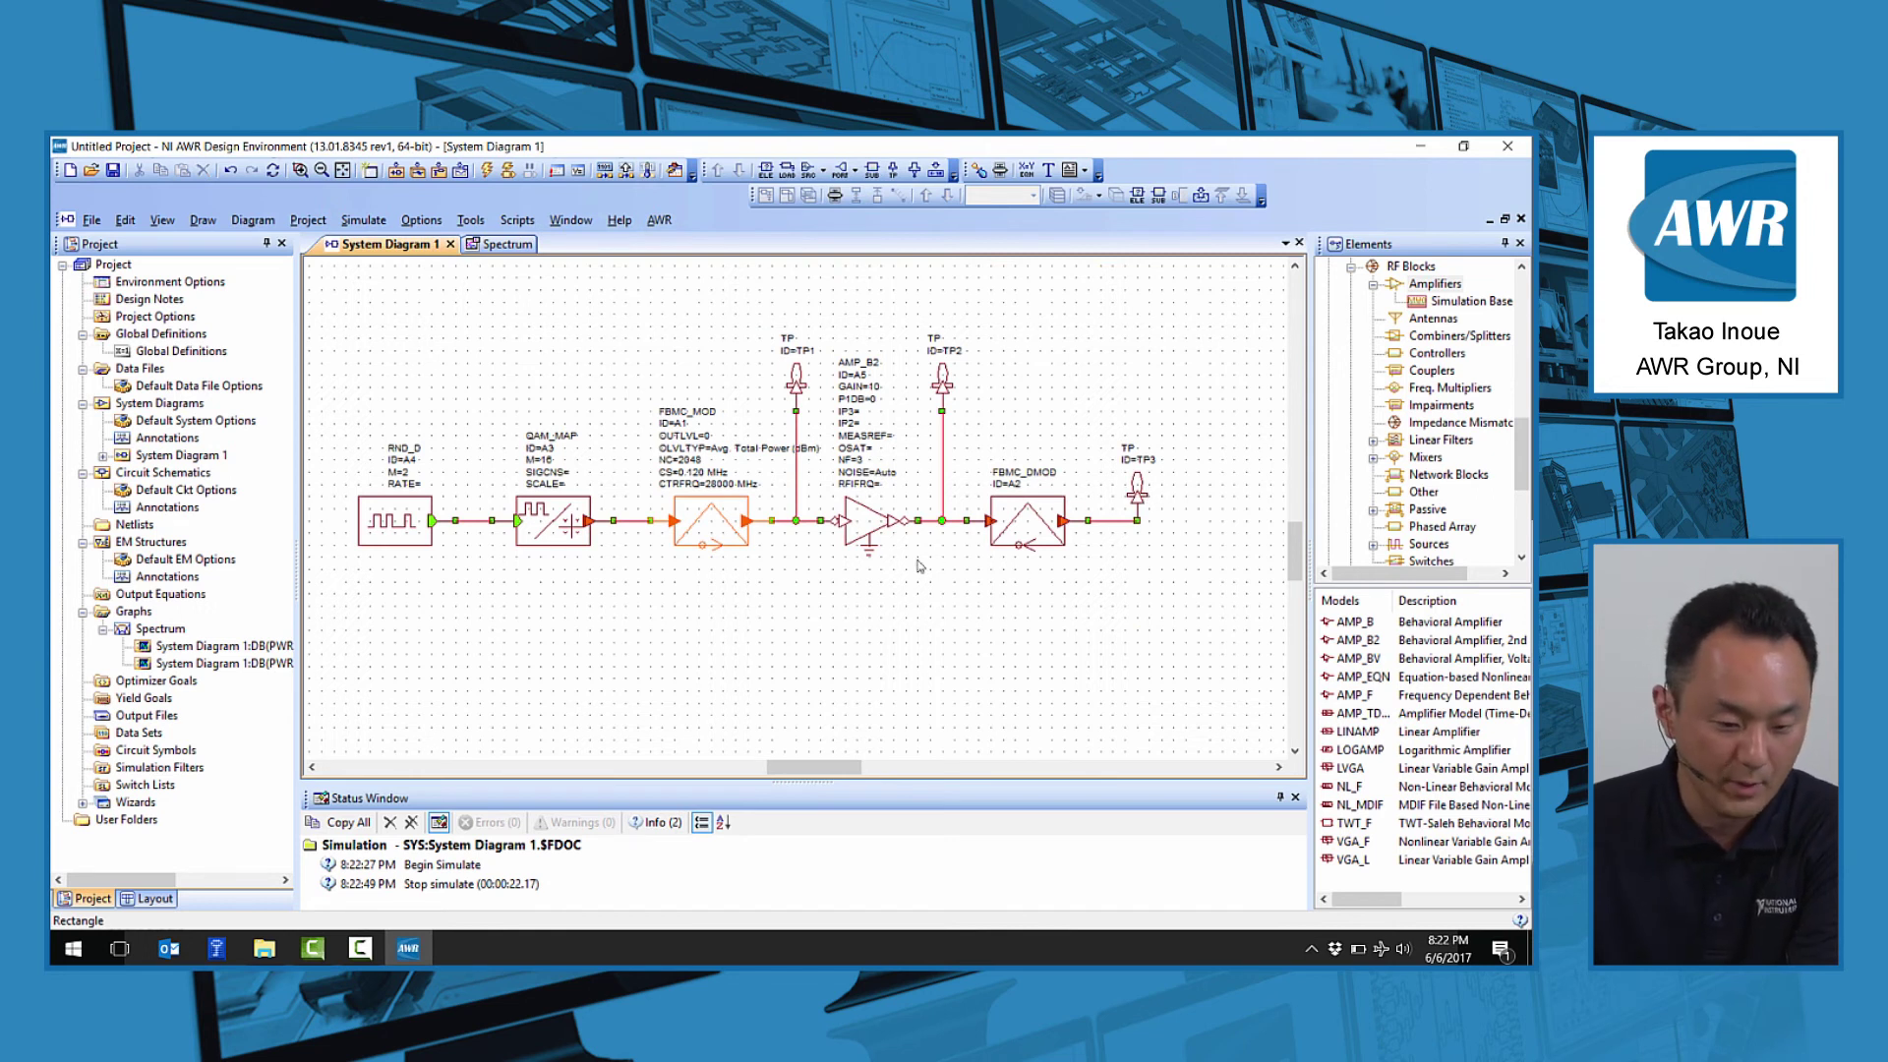
- Add a new rectangular graph called IQ under Graphs
right_click(150, 617)
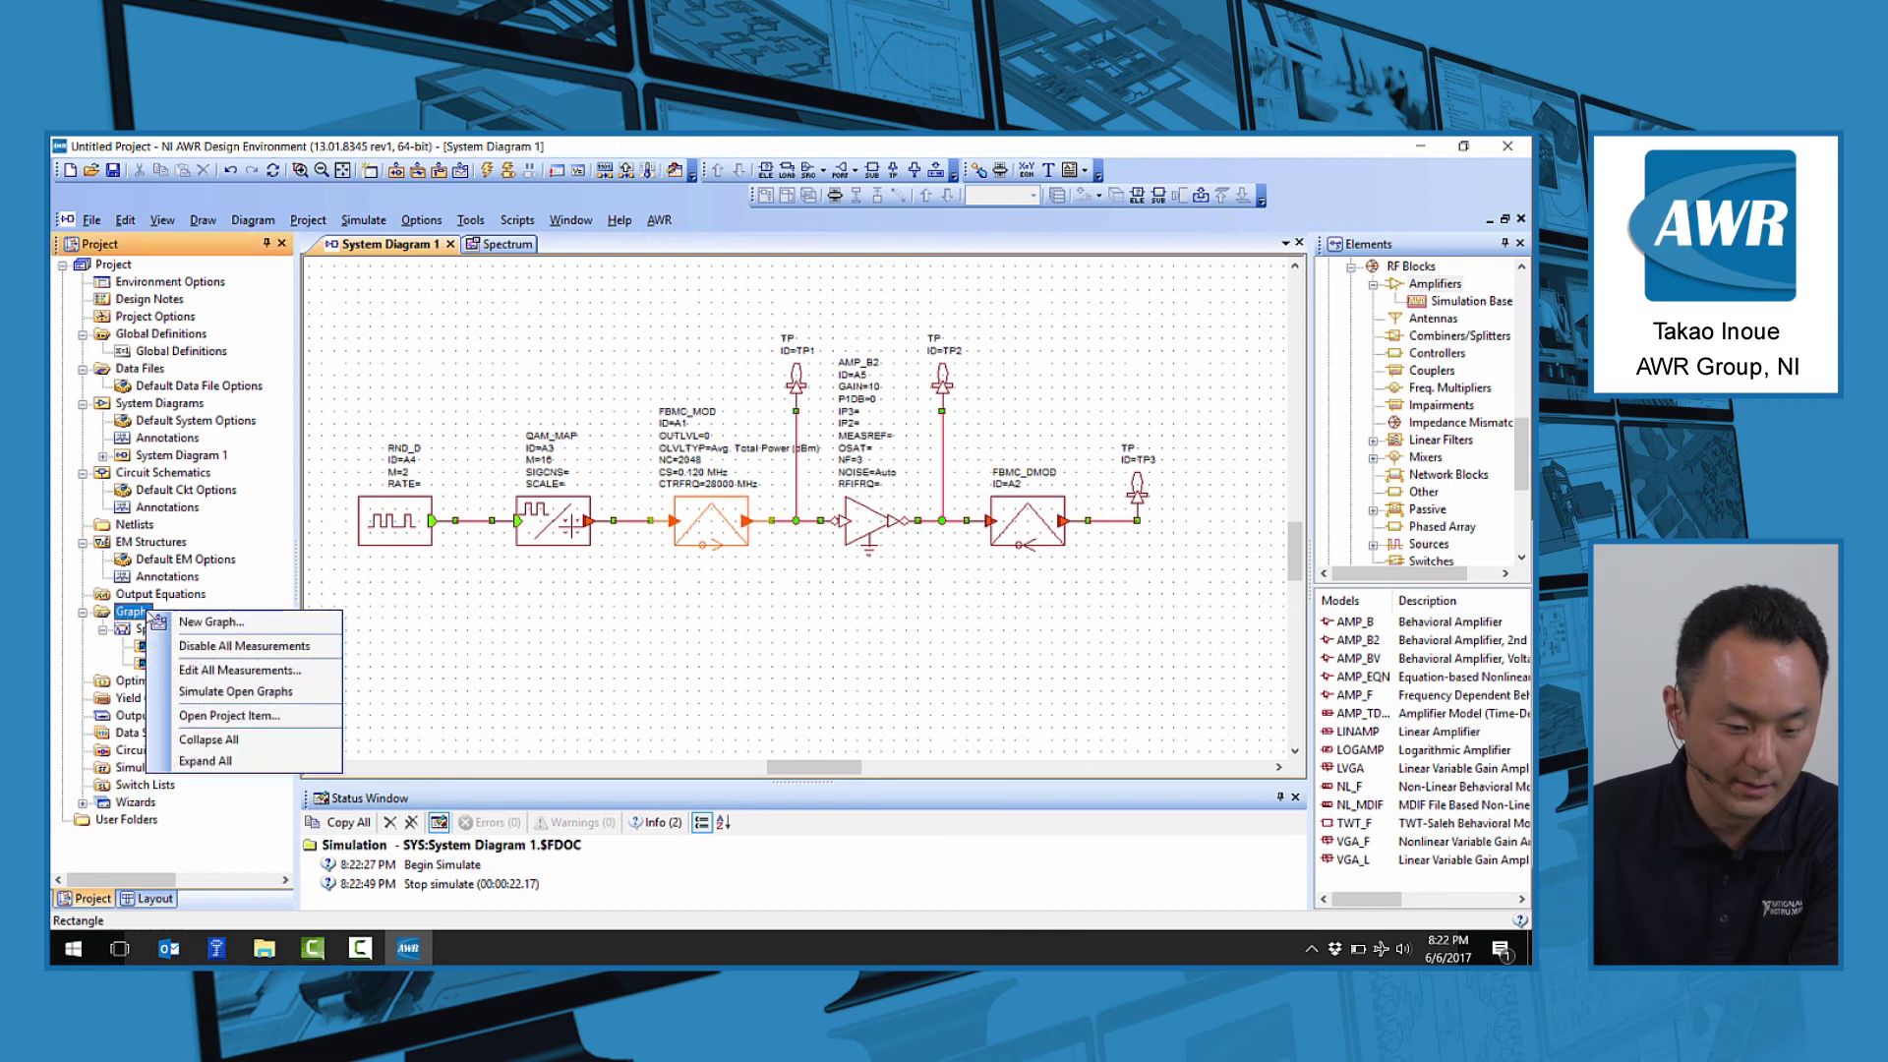
click(172, 622)
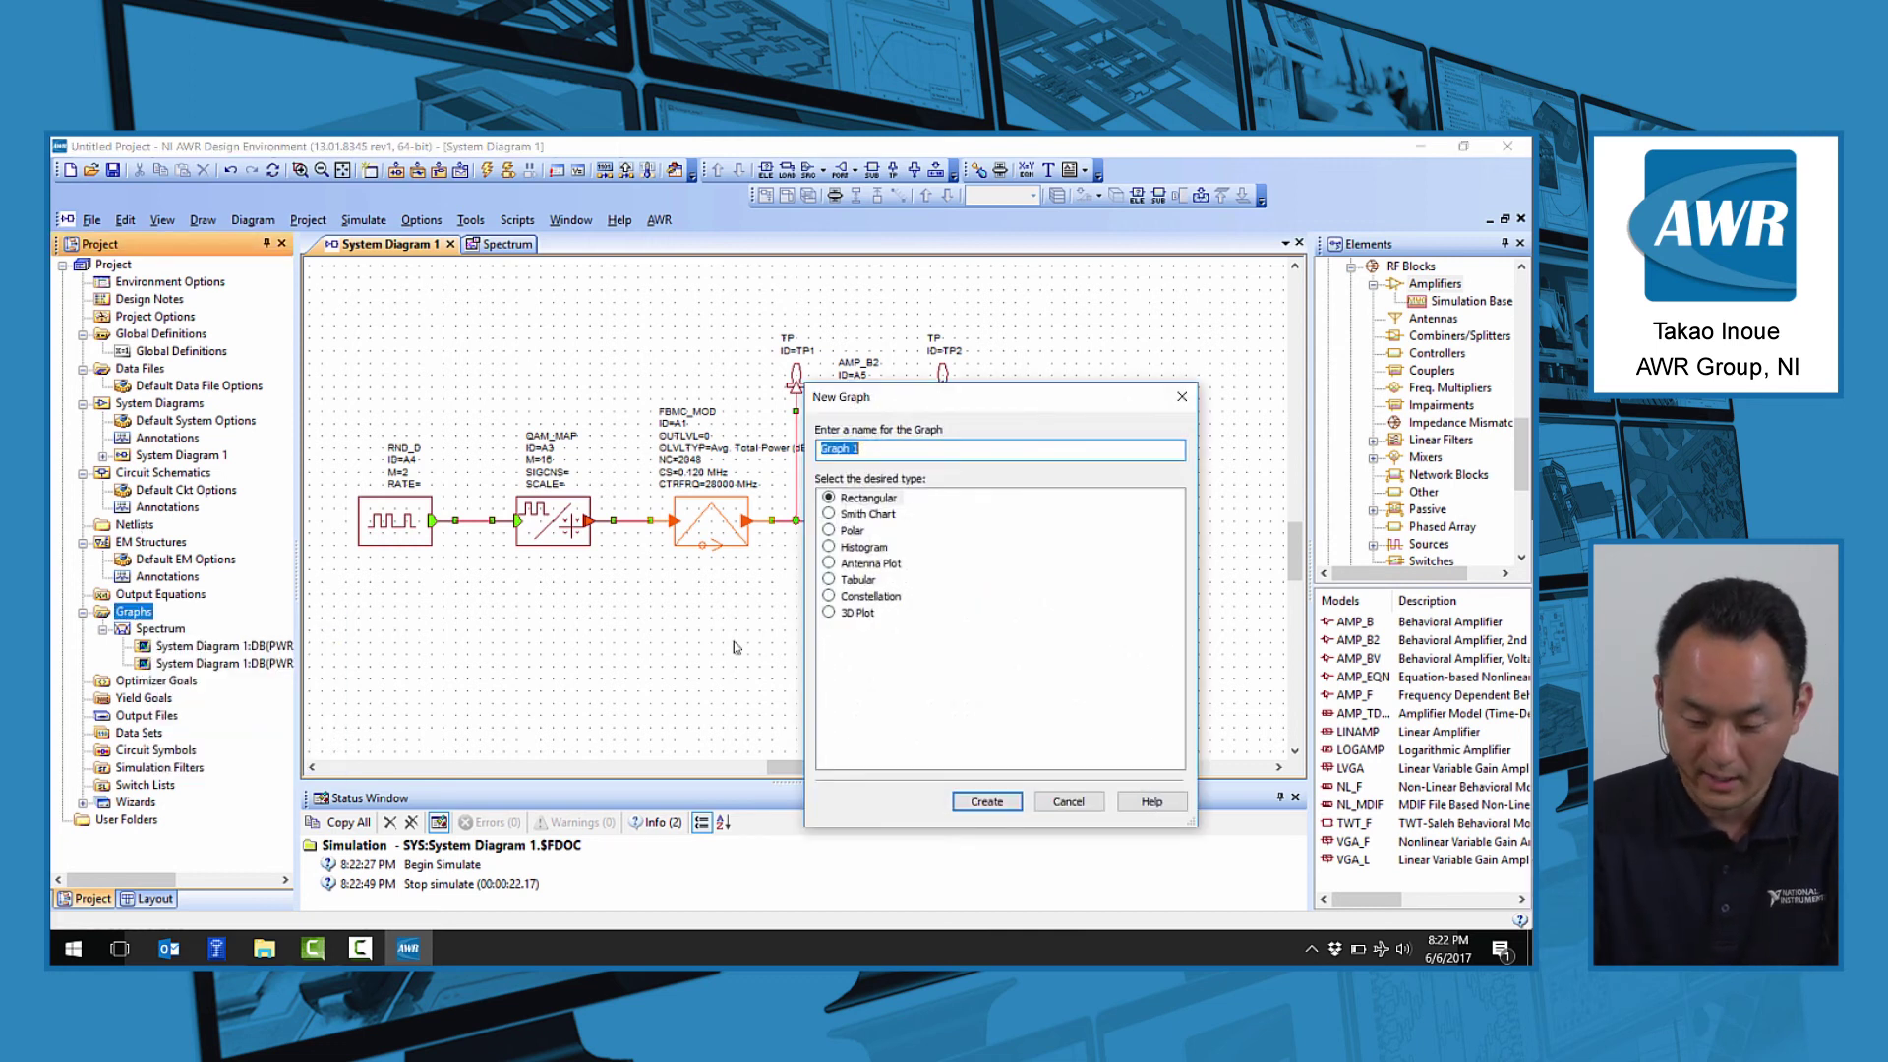
text(IQ)
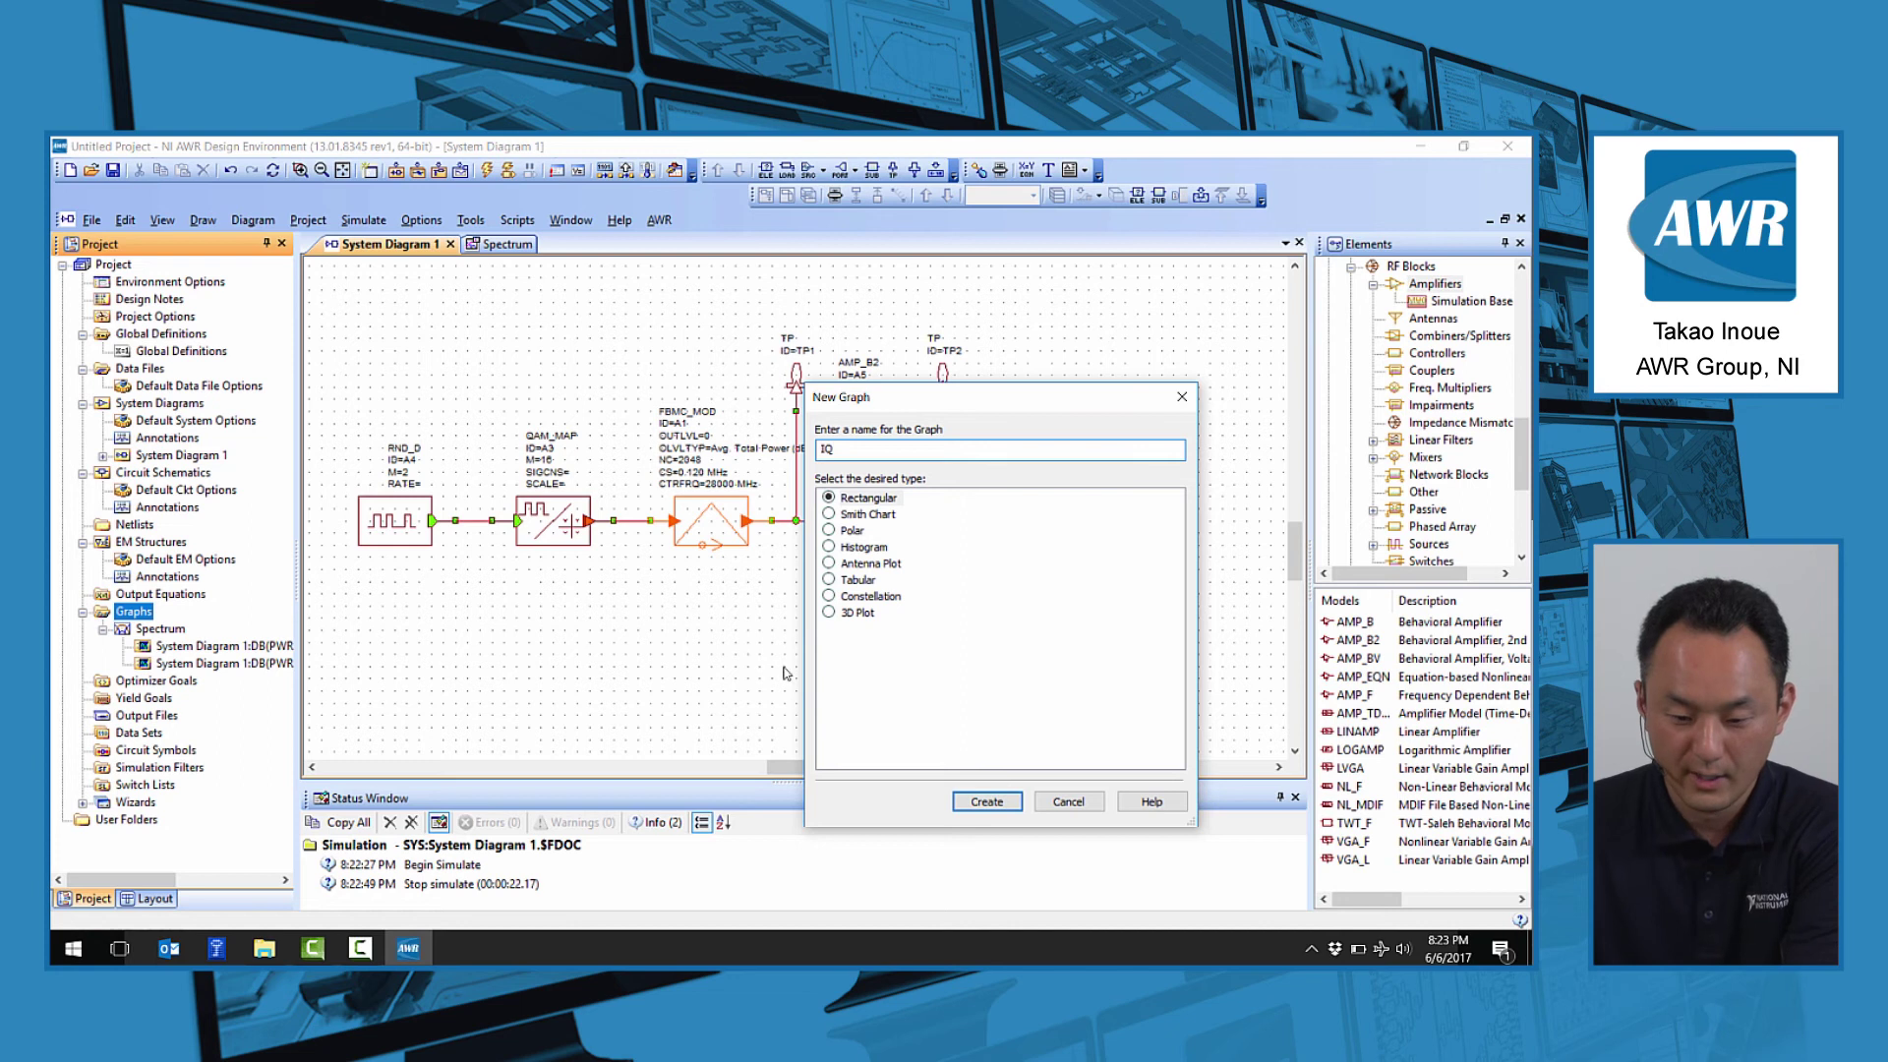
click(987, 802)
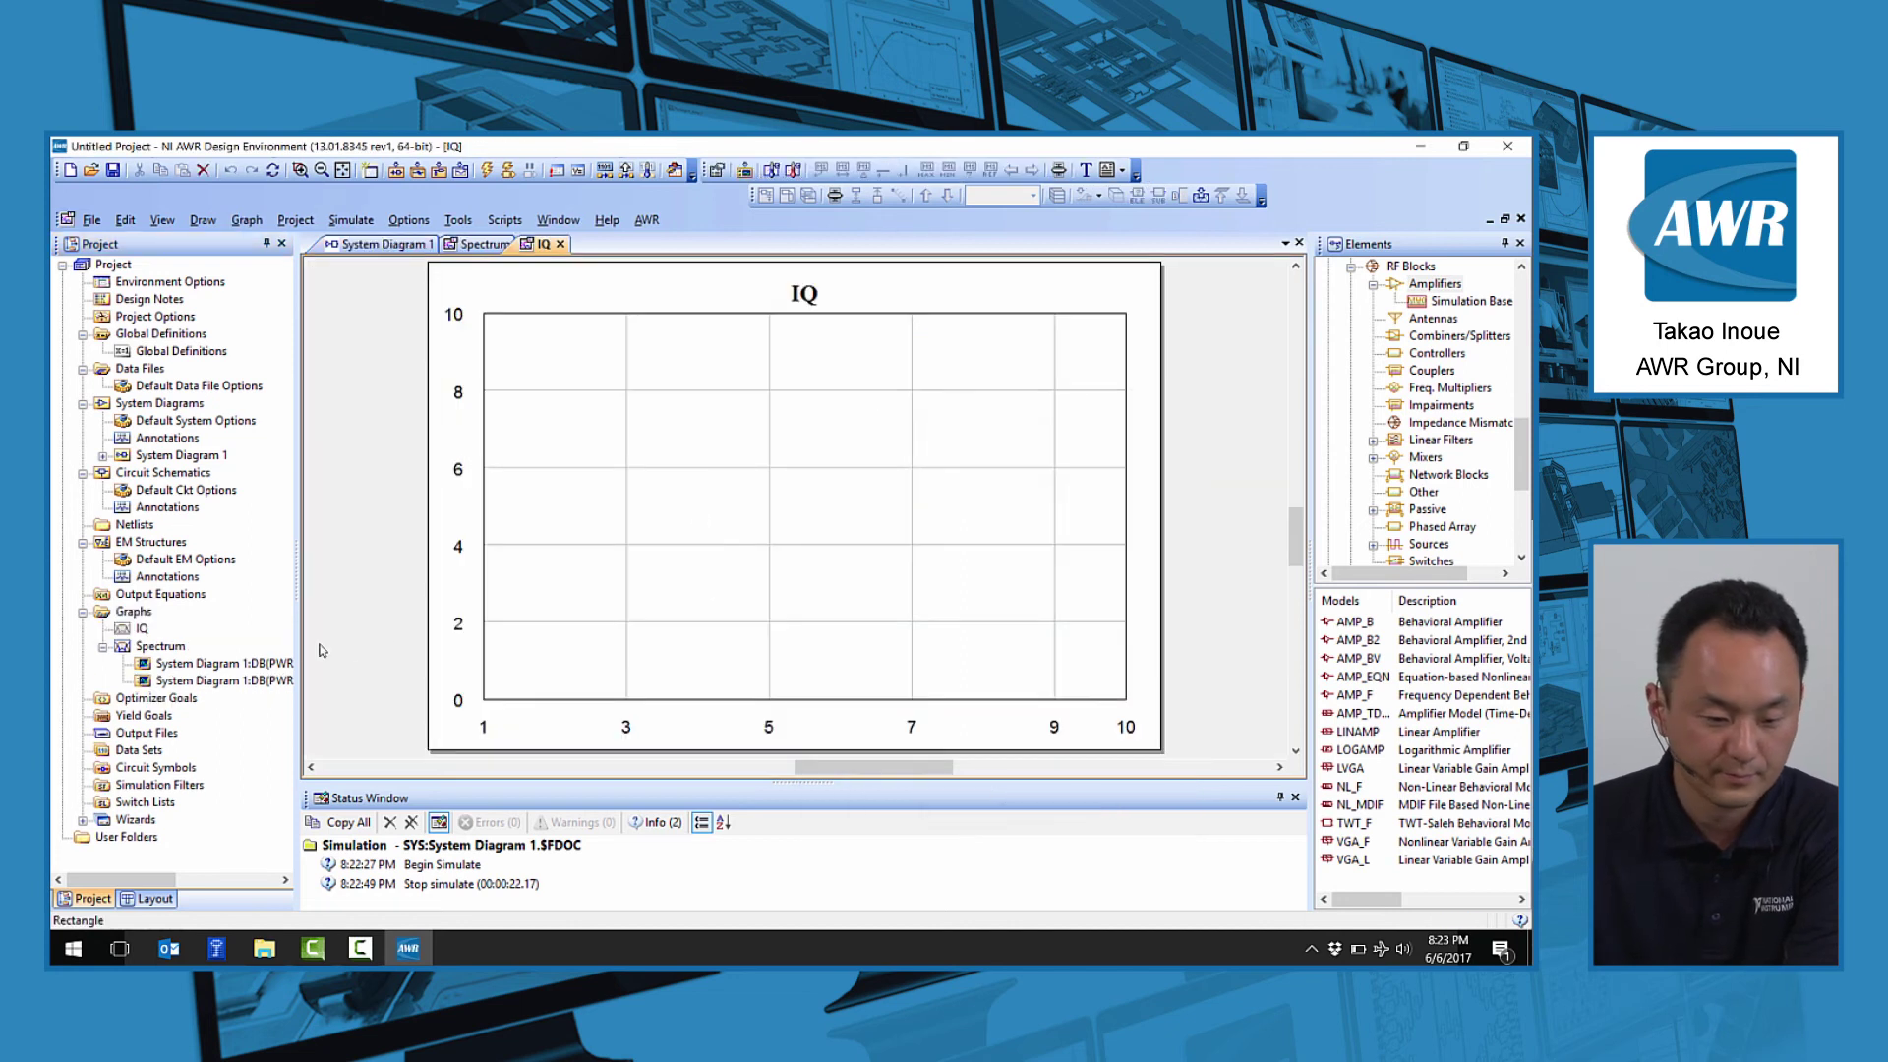
- Add a System IQ measurement at TP.TP3 with a 100-symbol time span, then run and stop the simulation
right_click(141, 630)
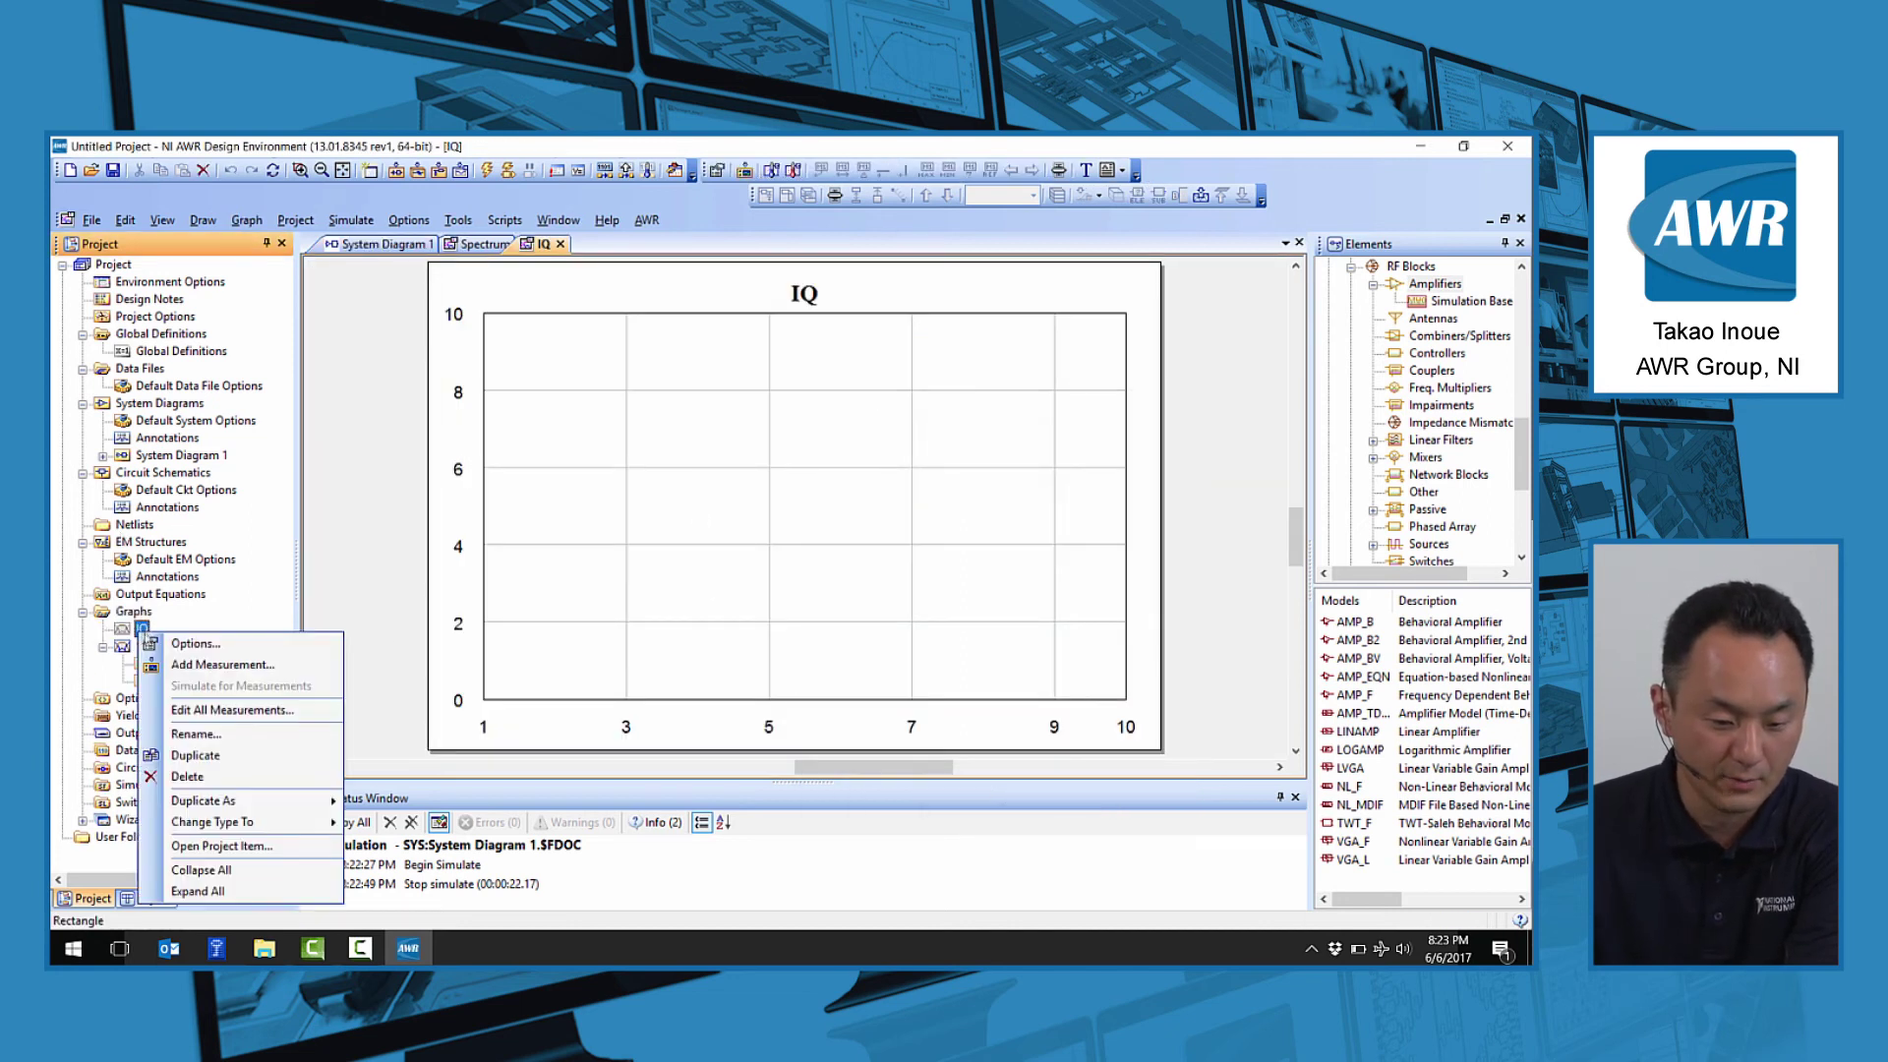
click(182, 661)
scroll(651, 491, up, 2)
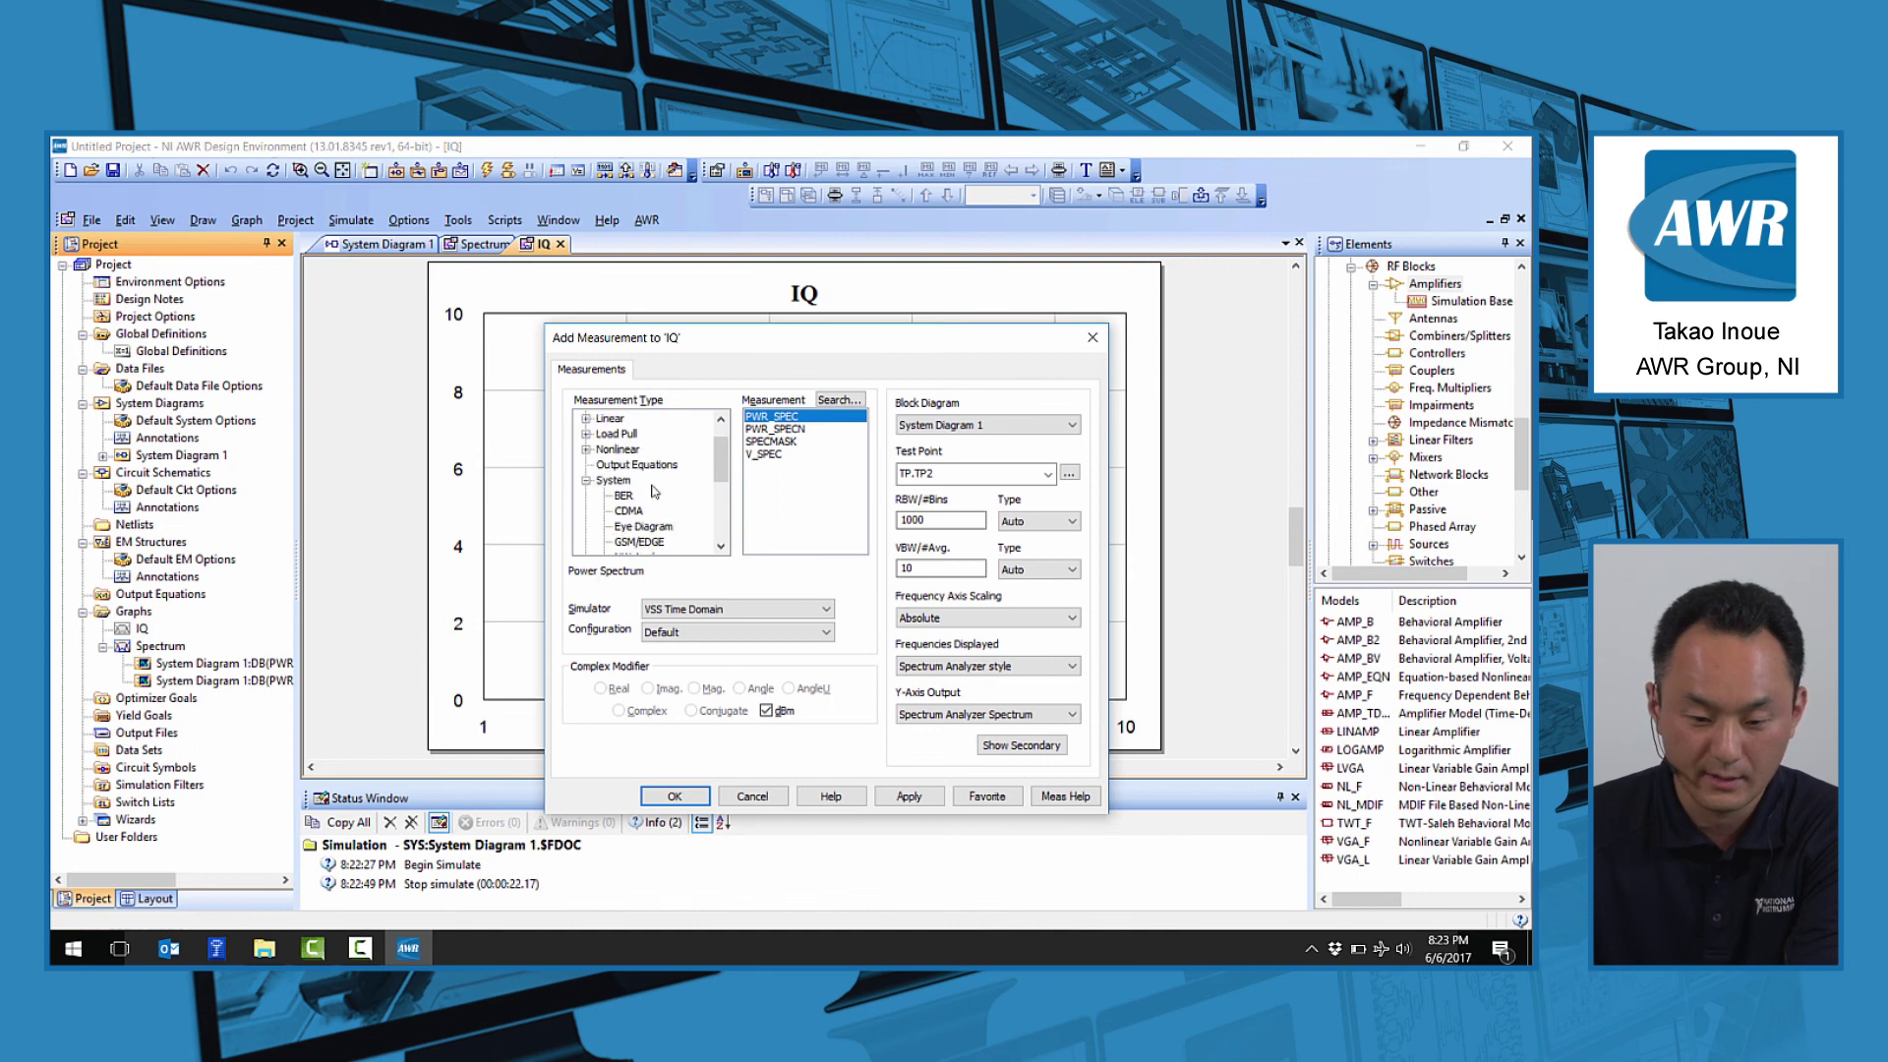
click(620, 481)
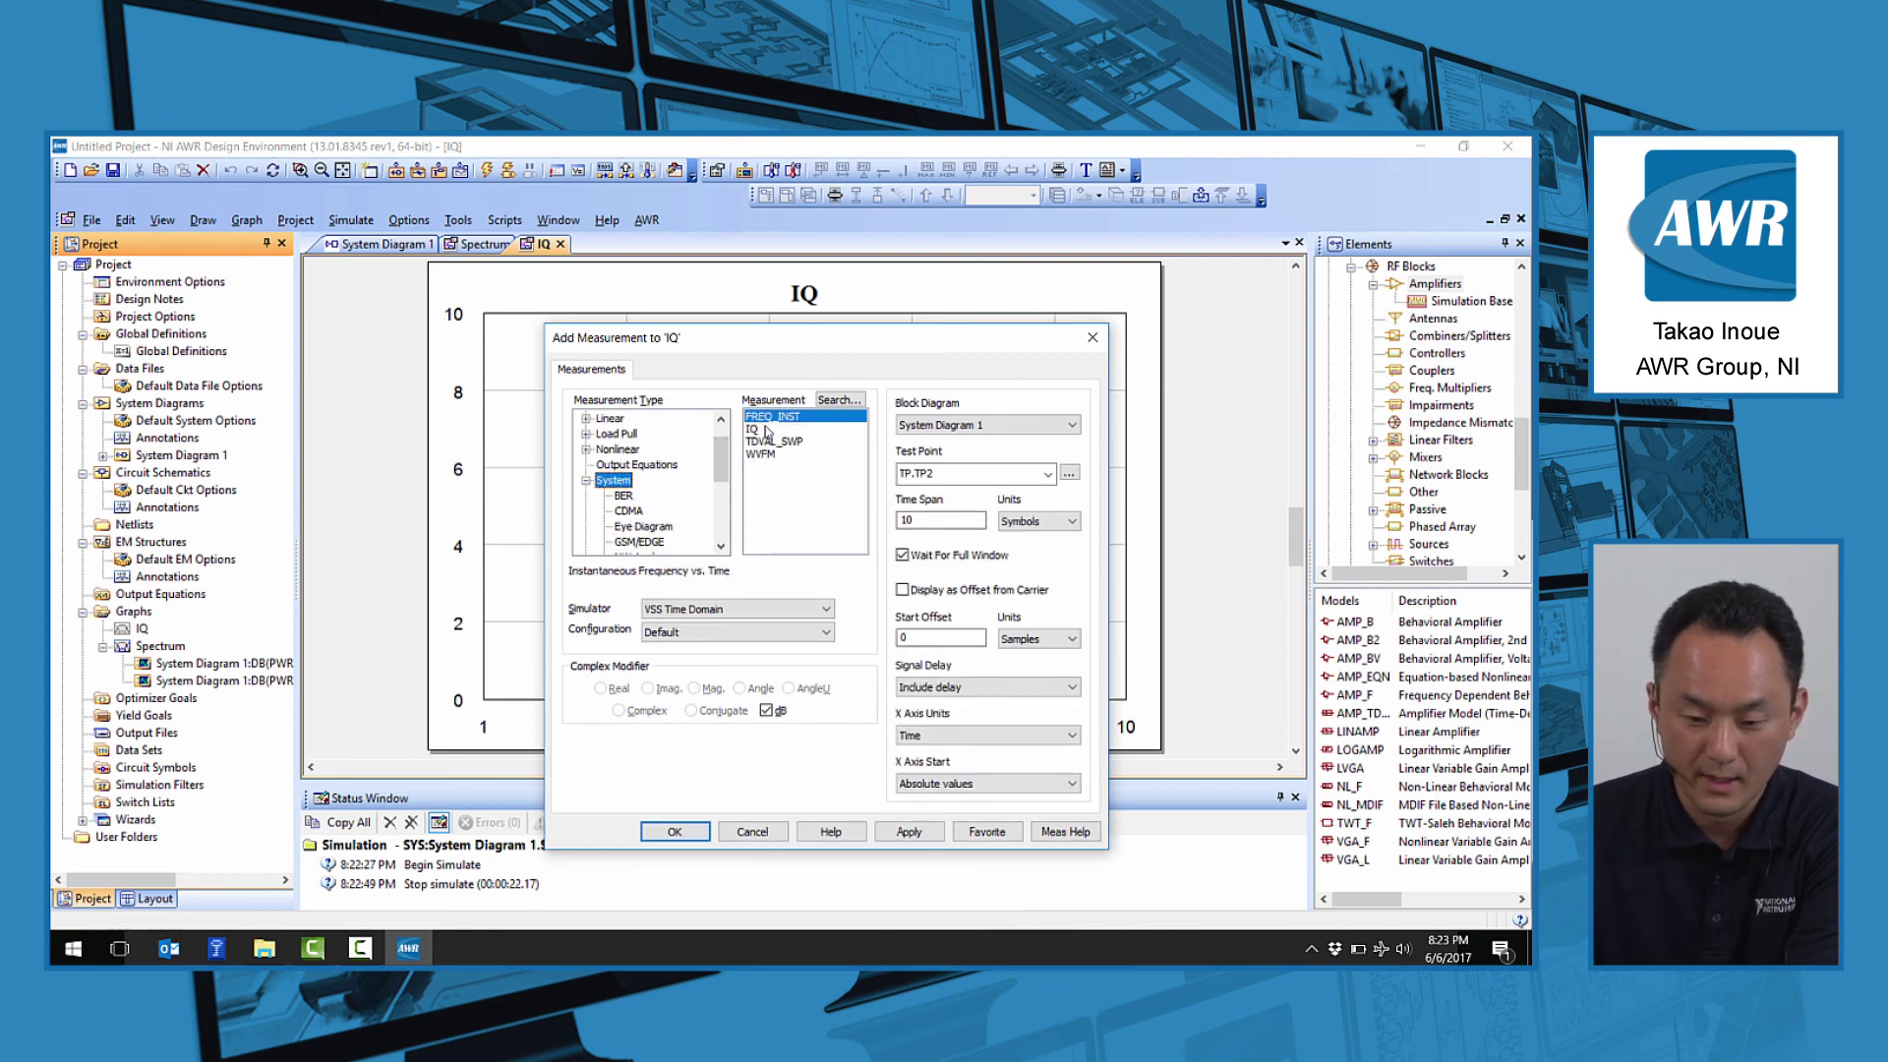
click(765, 429)
click(969, 474)
click(958, 522)
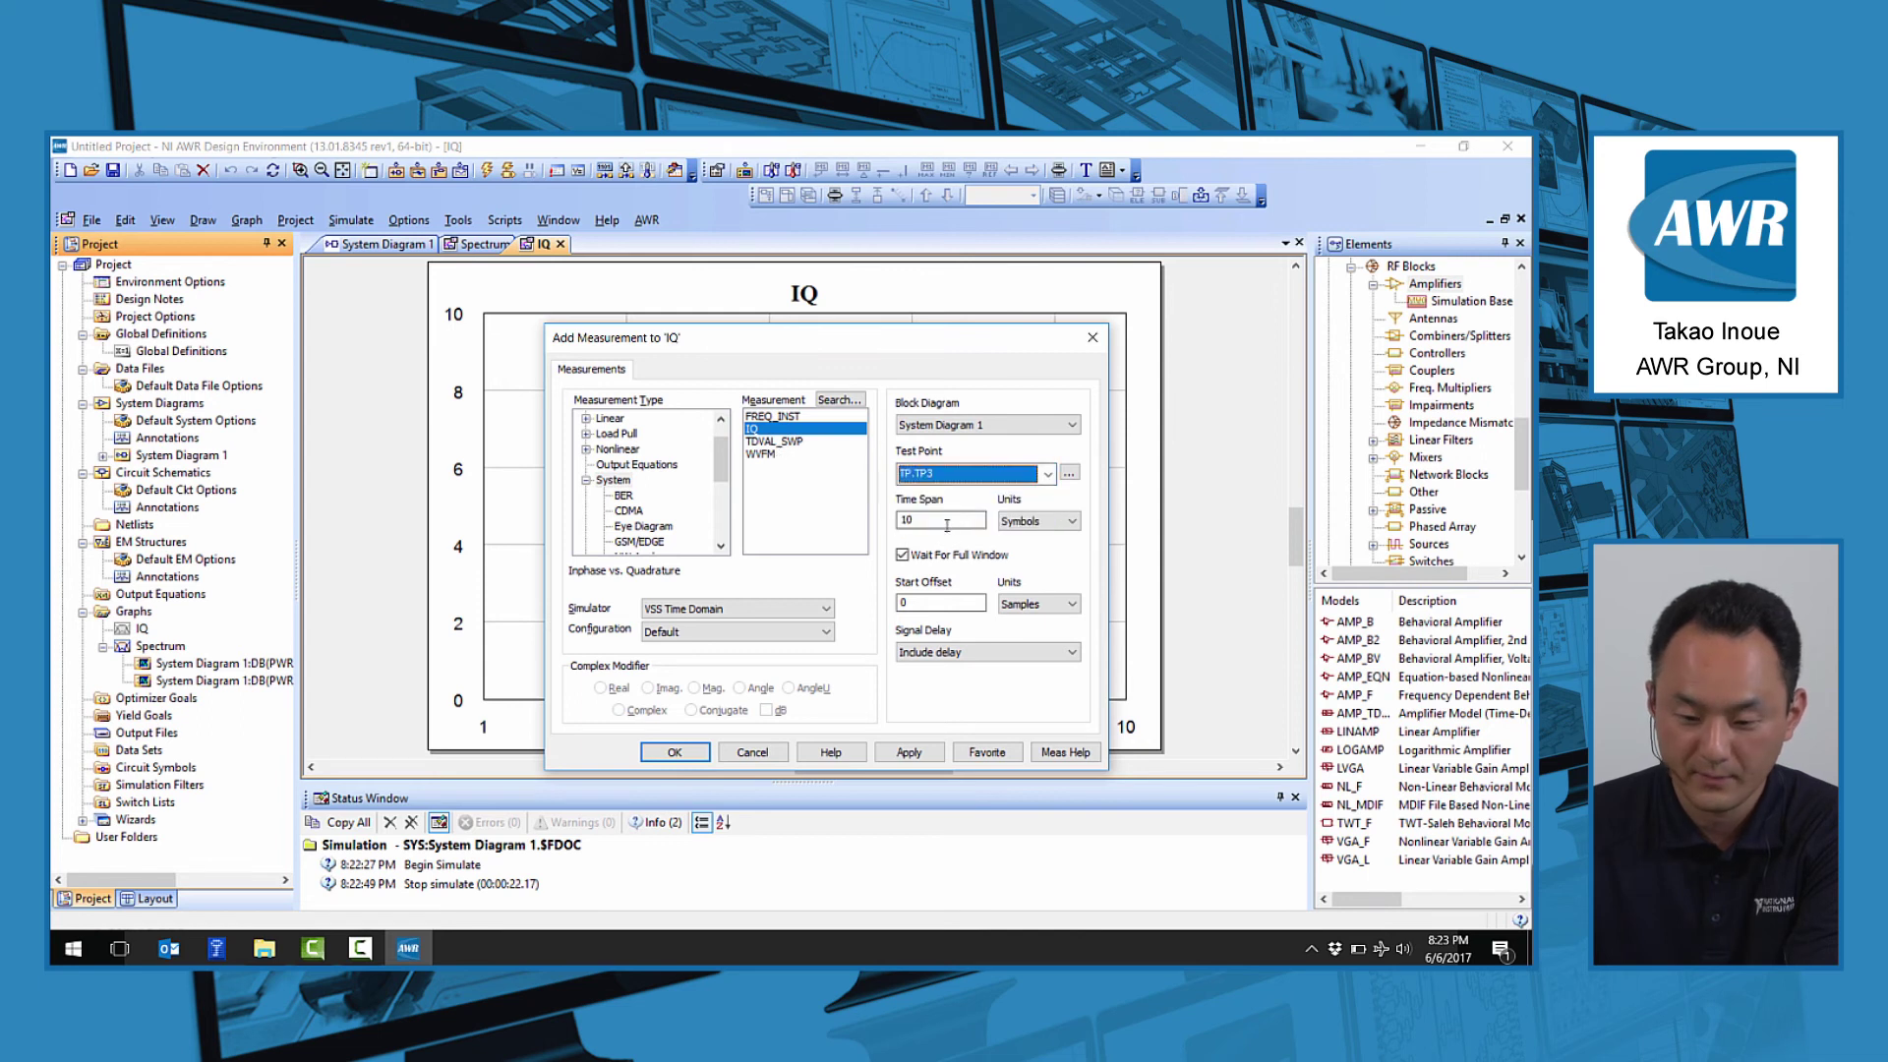
click(945, 520)
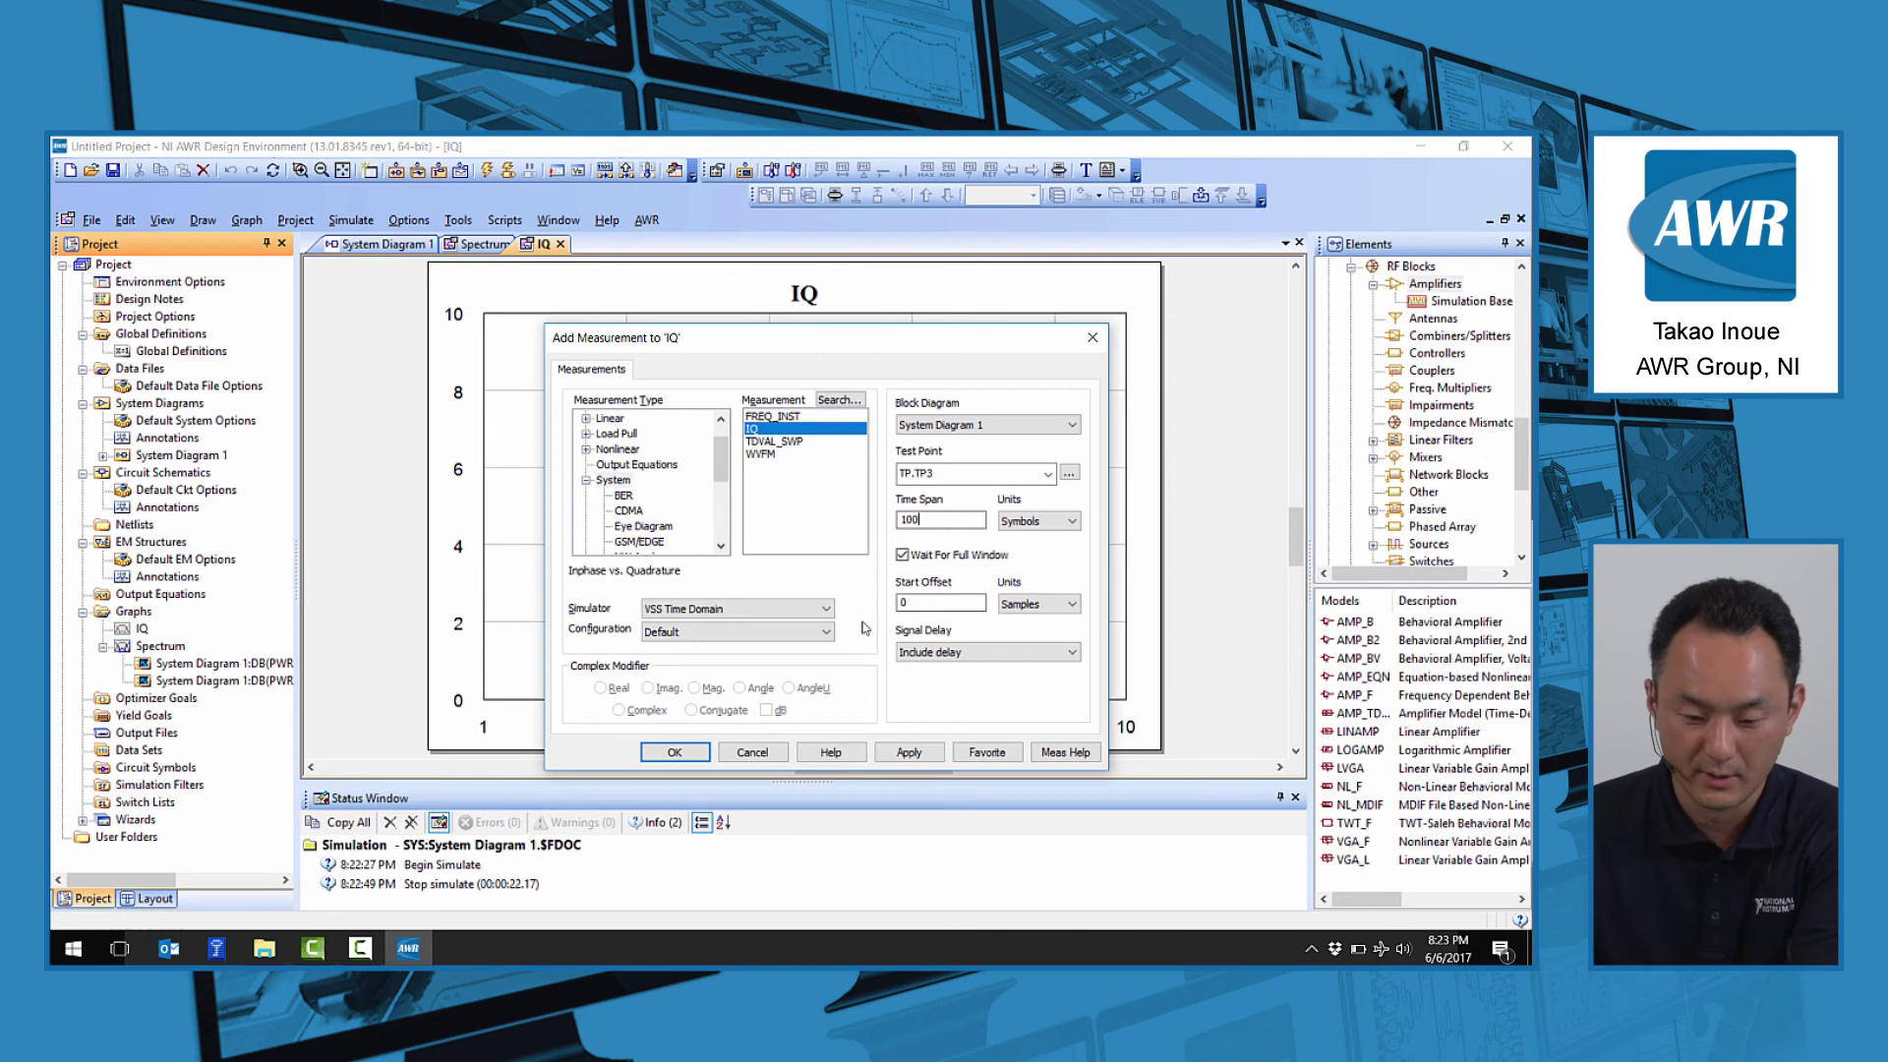
click(675, 752)
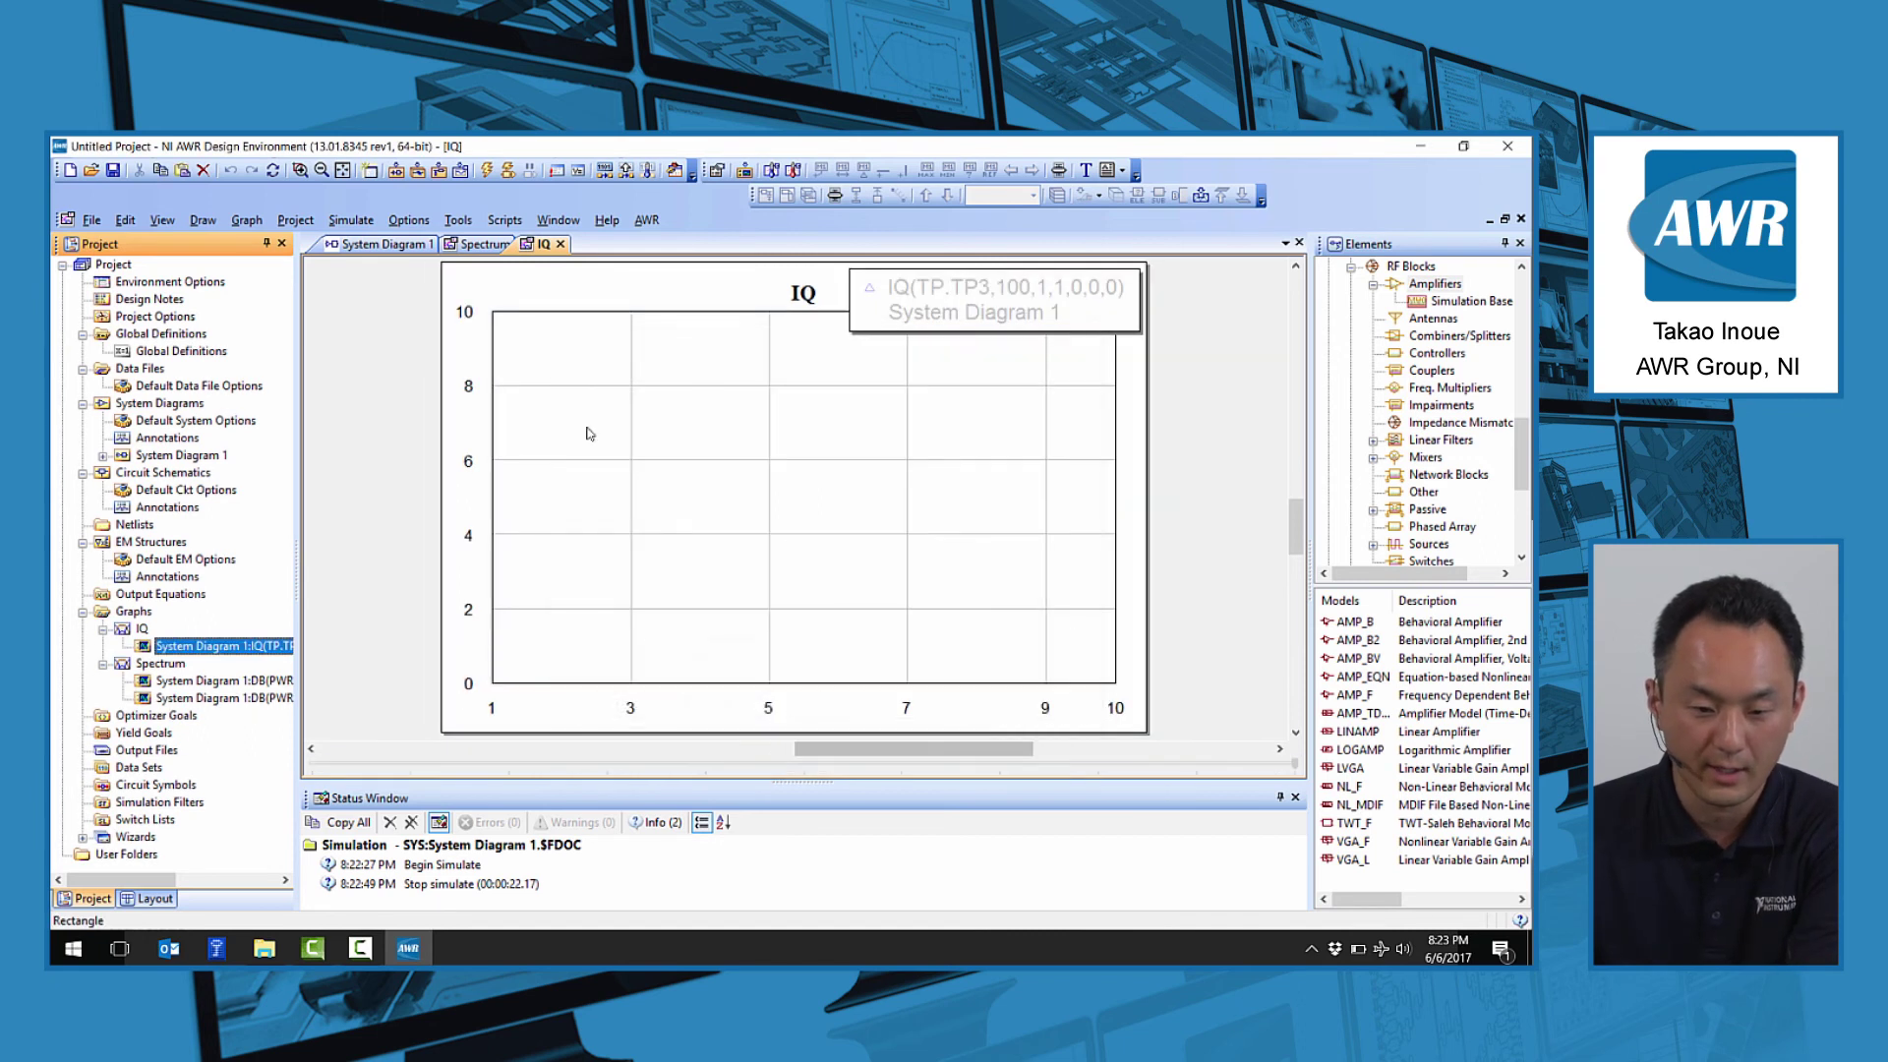
click(508, 170)
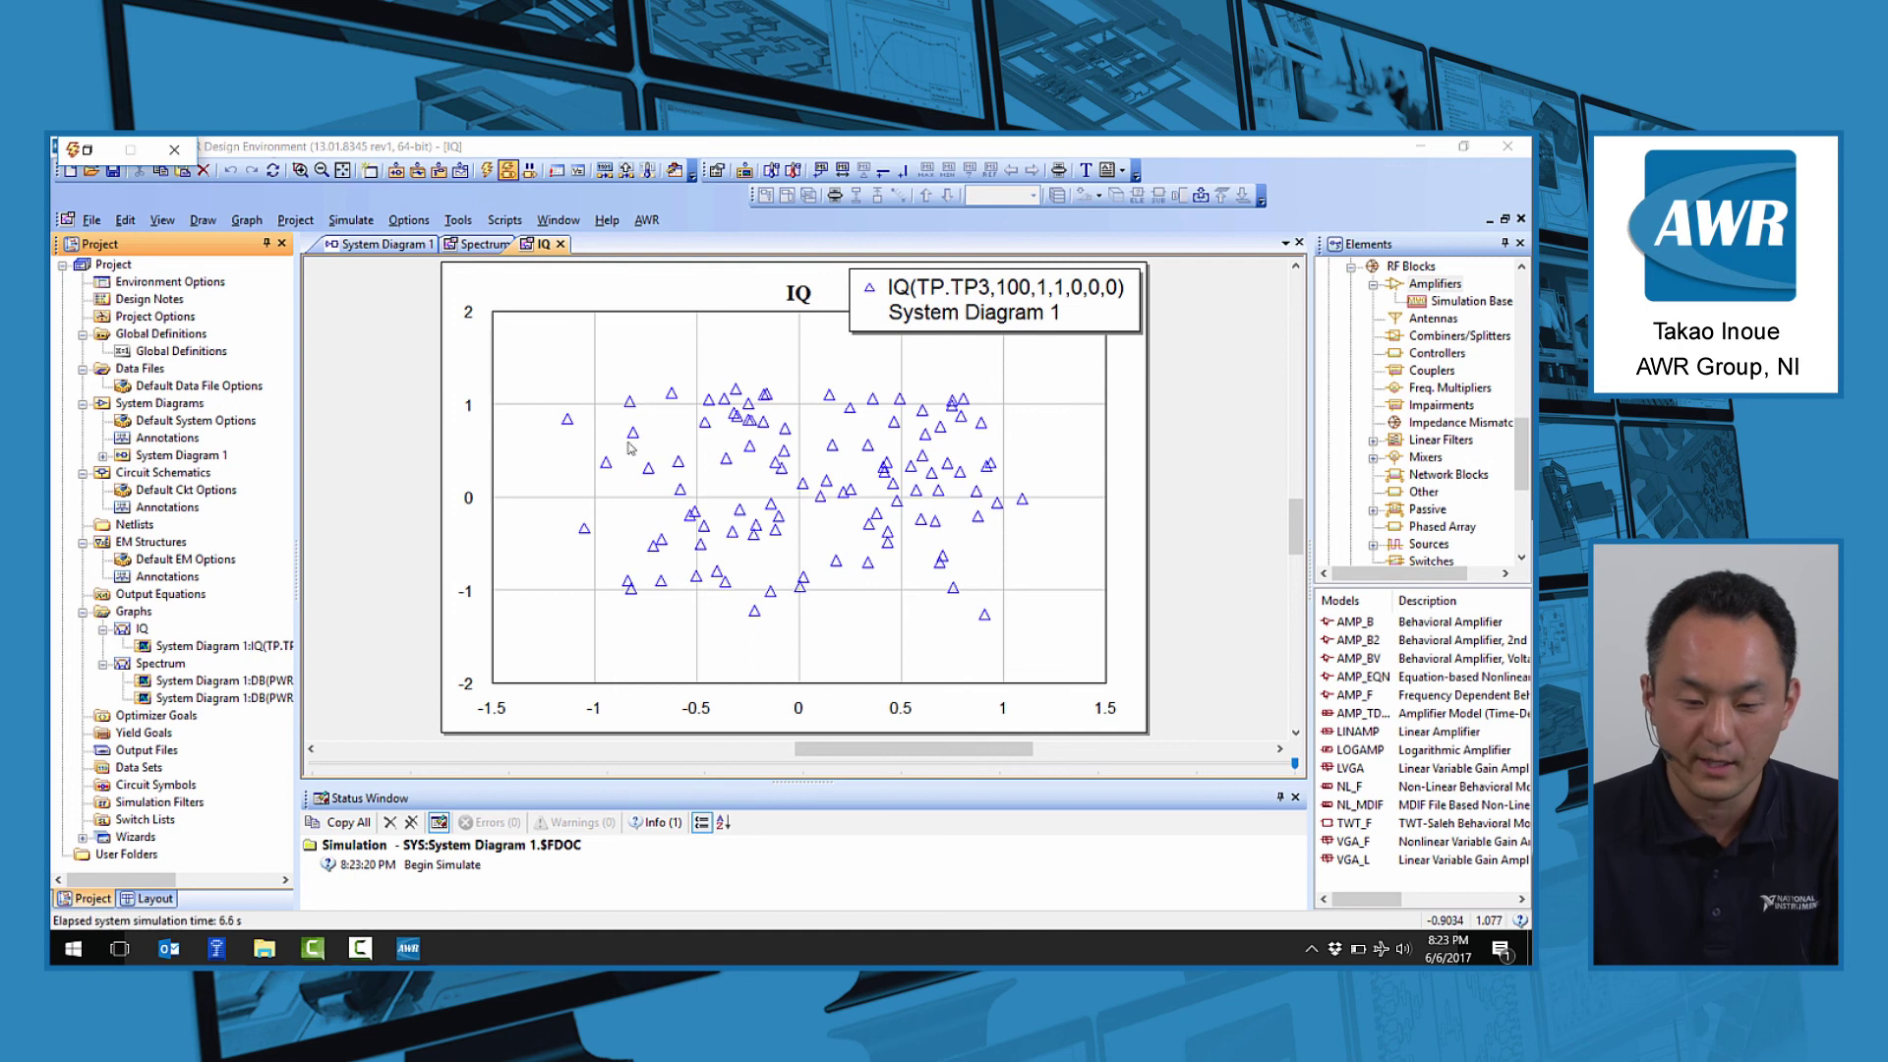
click(508, 171)
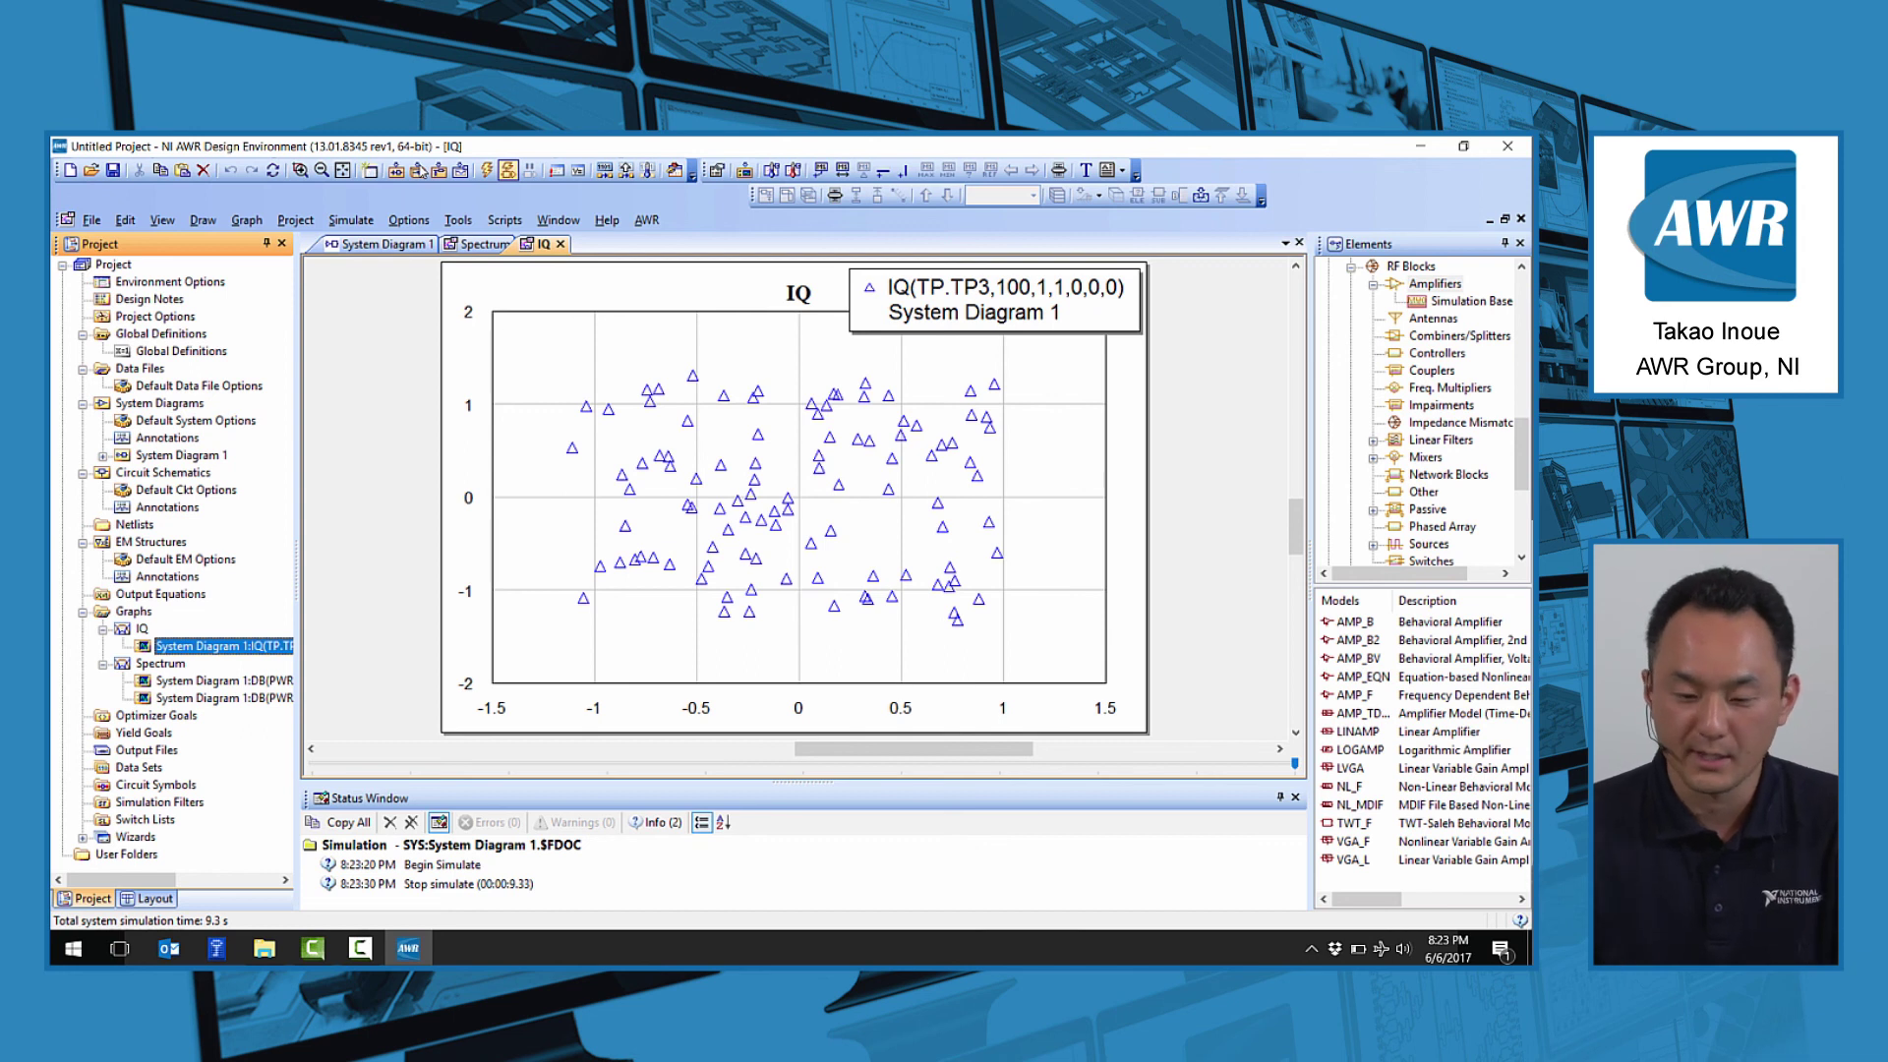
- Return to the System Diagram 1 schematic showing the FBMC chain and its test points
click(386, 245)
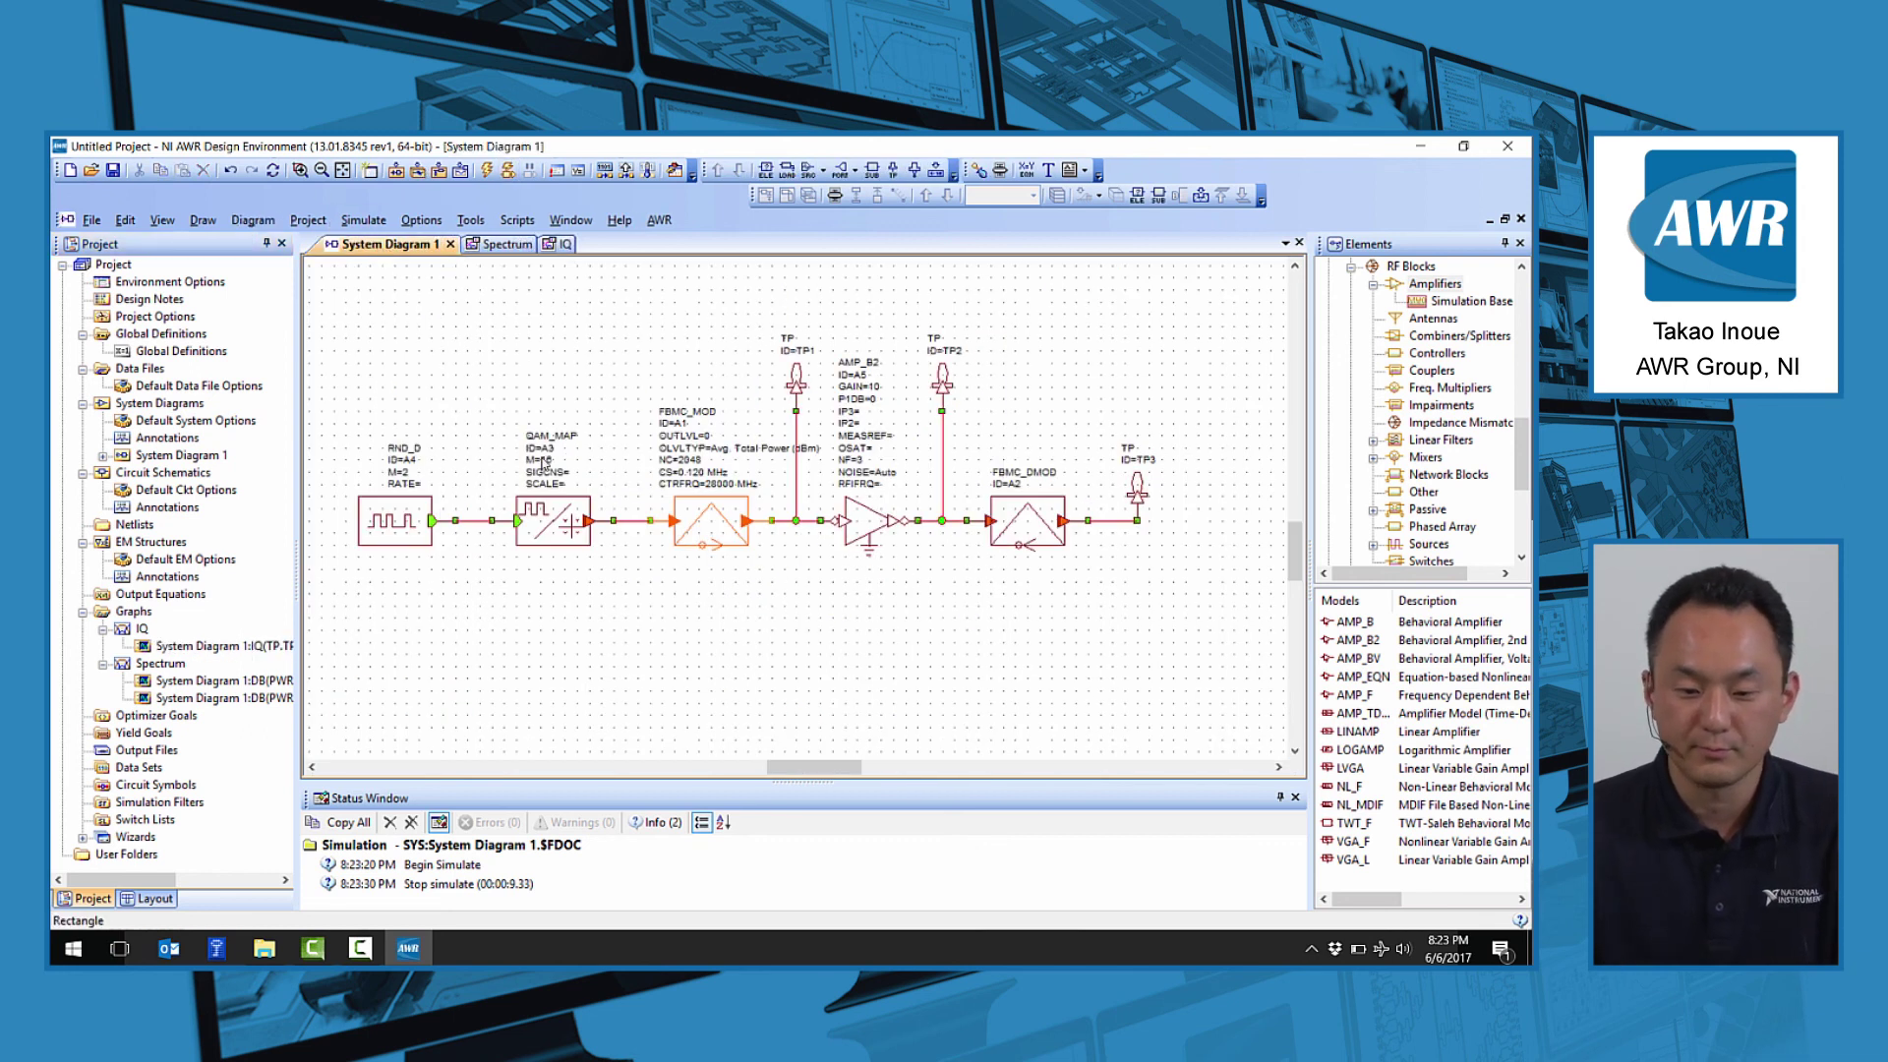